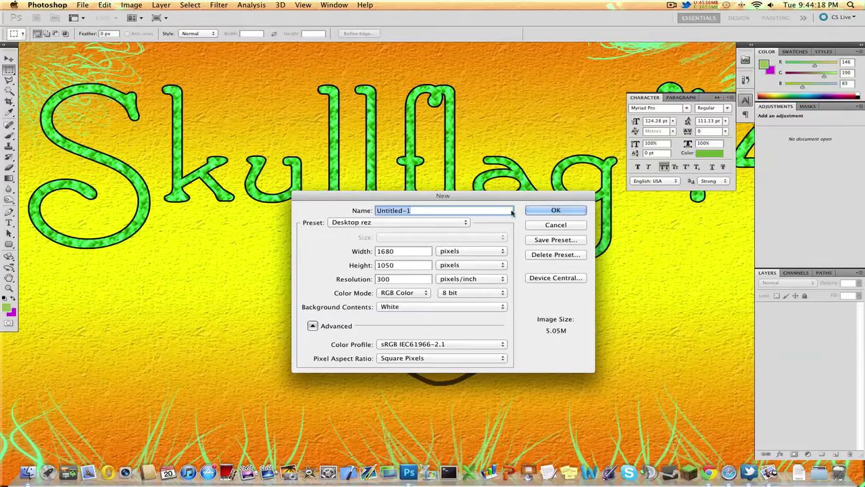
# Create a 1680 by 1050 pixel RGB document at 300 pixels/inch with a white background.
pyautogui.moveTo(477, 198); pyautogui.dragTo(438, 148)
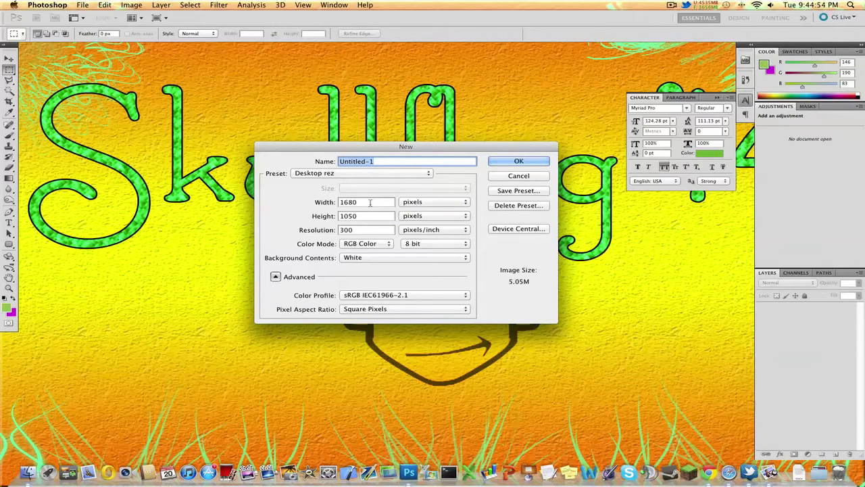
pyautogui.press('Tab')
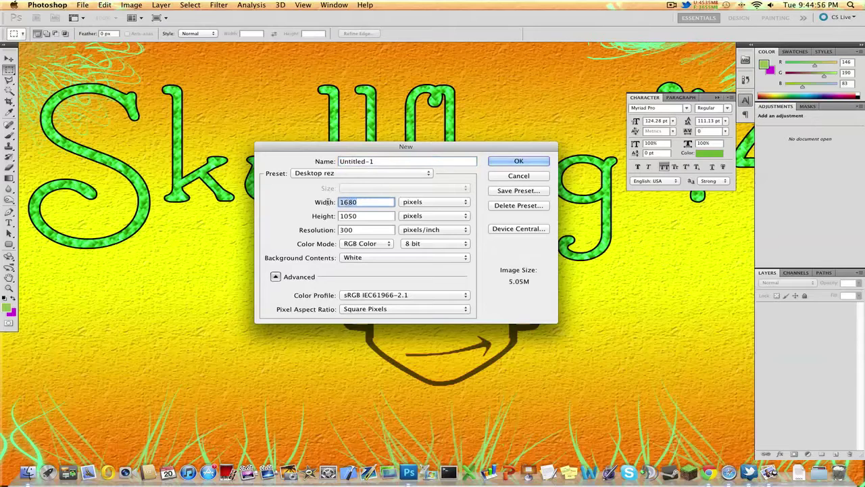
pyautogui.click(370, 218)
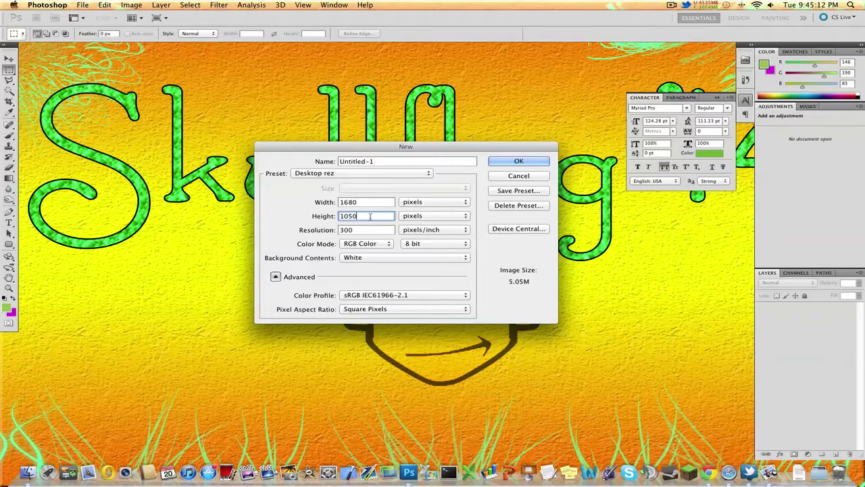
pyautogui.press('Return')
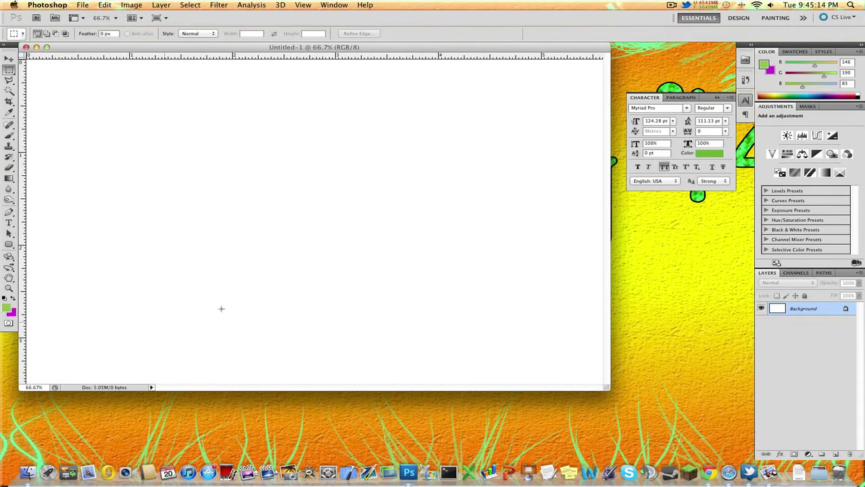
# Enlarge the document window to fill the workspace and set the canvas zoom to 66.67%.
pyautogui.moveTo(609, 394); pyautogui.dragTo(753, 460)
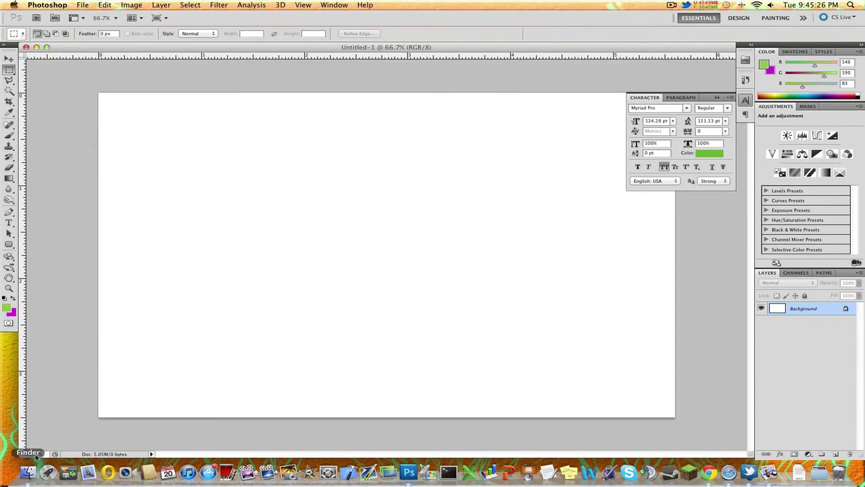
pyautogui.click(35, 453)
pyautogui.write('50')
pyautogui.press('Return')
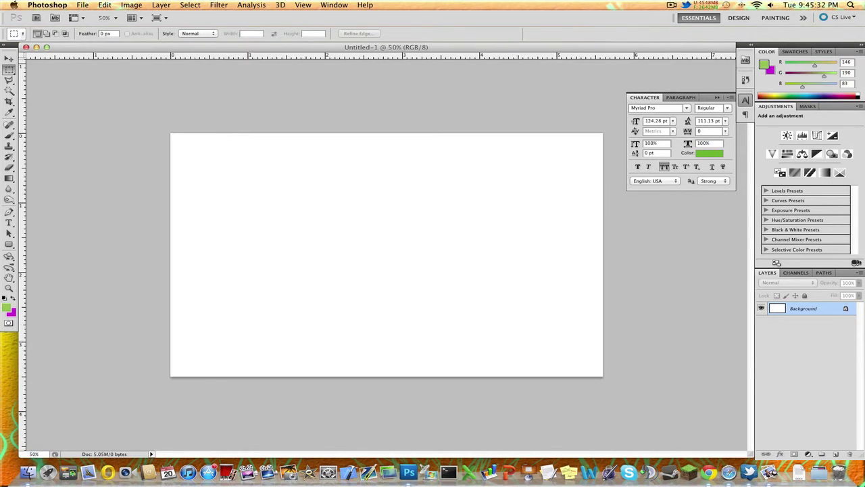
pyautogui.click(30, 453)
pyautogui.write('66.67')
pyautogui.press('Return')
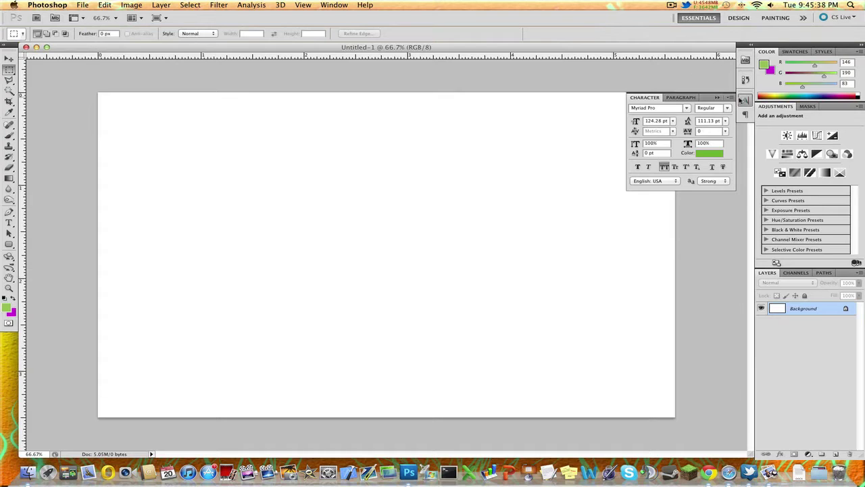
# Collapse the floating Character panel so that it no longer covers the canvas.
pyautogui.click(730, 98)
pyautogui.click(732, 98)
pyautogui.click(718, 97)
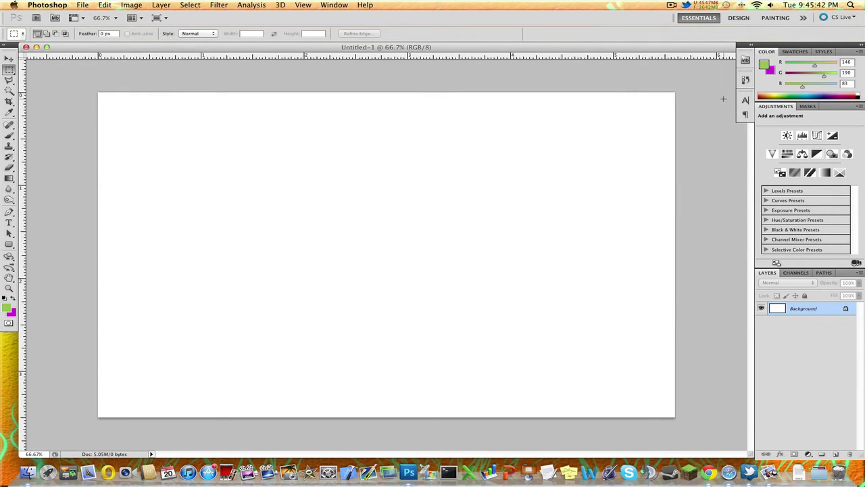
pyautogui.click(745, 101)
pyautogui.click(745, 101)
# Convert the locked Background into a regular layer named Layer 0.
pyautogui.doubleClick(819, 315)
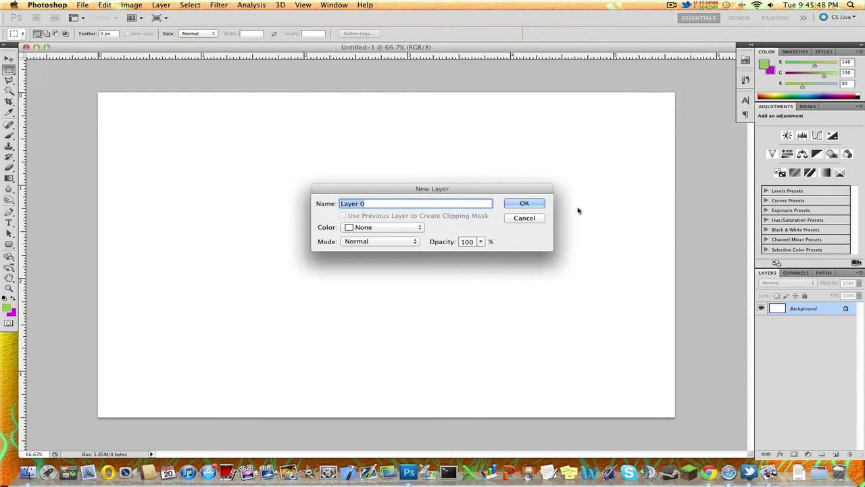
pyautogui.click(515, 206)
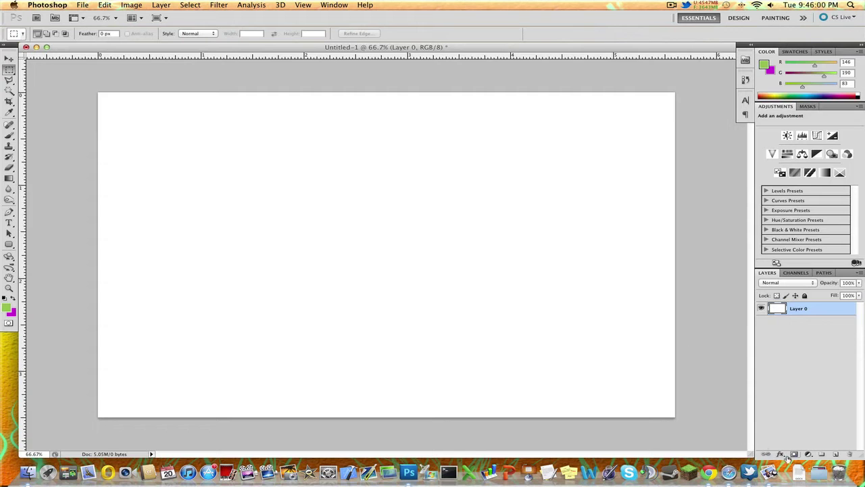
pyautogui.click(781, 454)
pyautogui.click(816, 344)
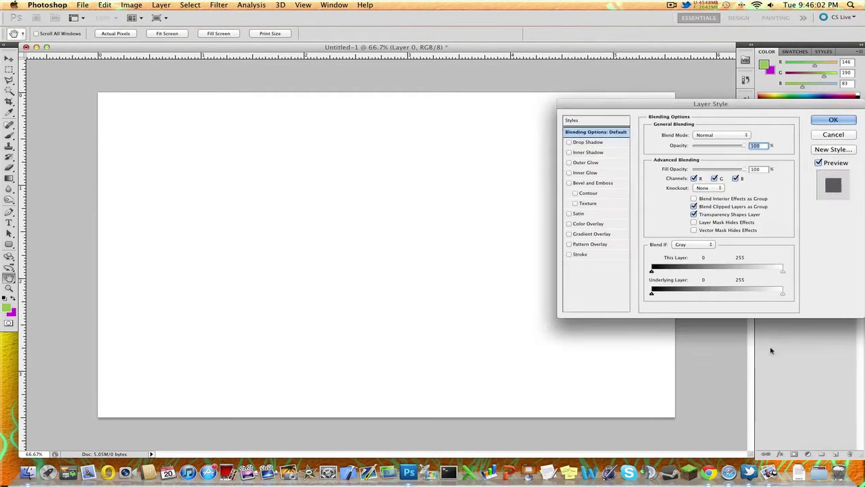
pyautogui.moveTo(653, 116); pyautogui.dragTo(405, 130)
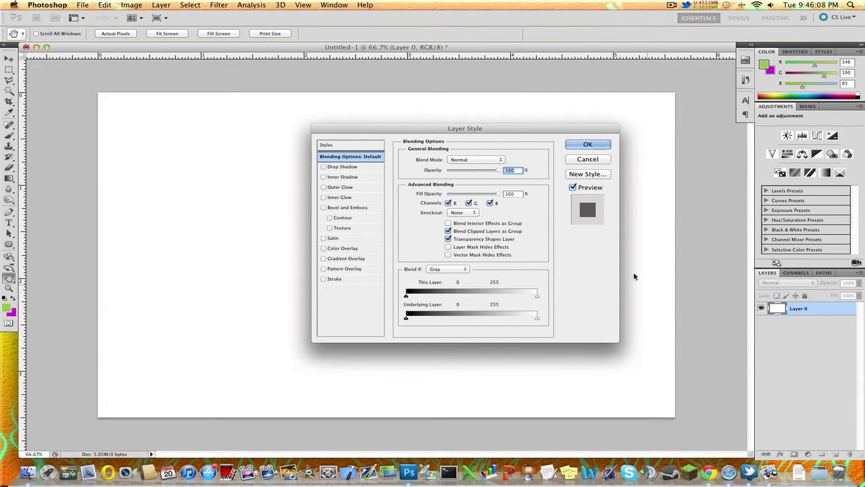
pyautogui.click(606, 155)
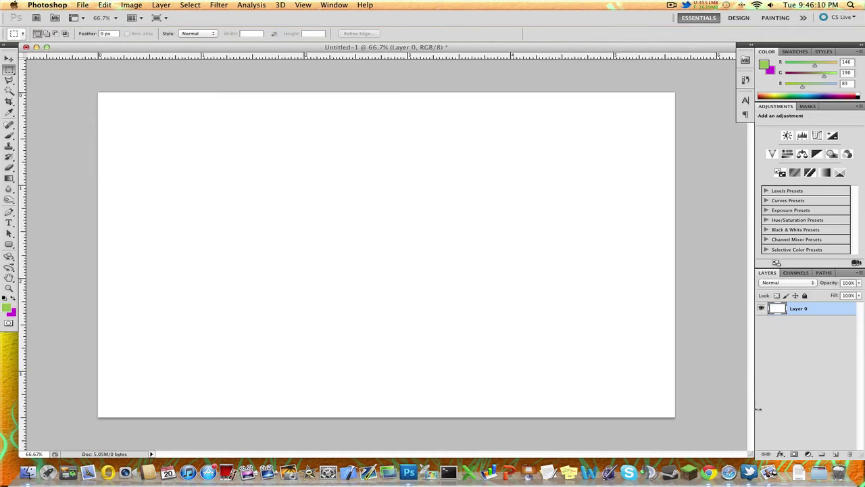
# Open the blending options of Layer 0 and enable a Gradient Overlay.
pyautogui.click(784, 456)
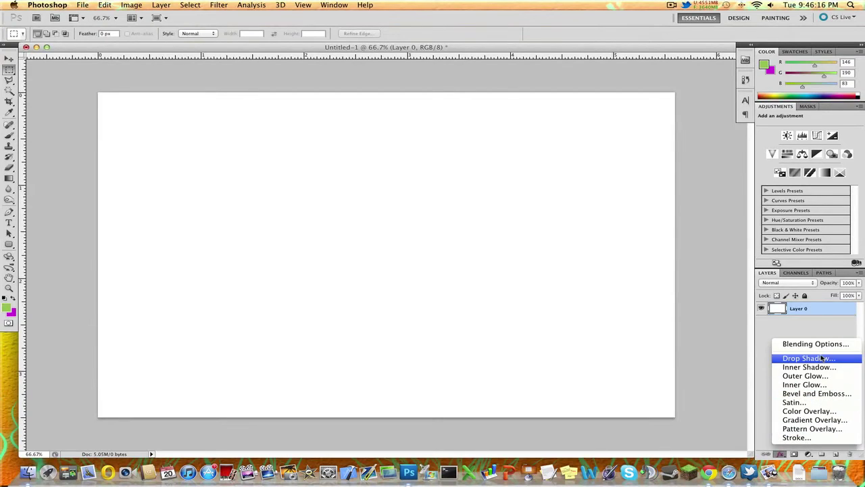
pyautogui.click(814, 344)
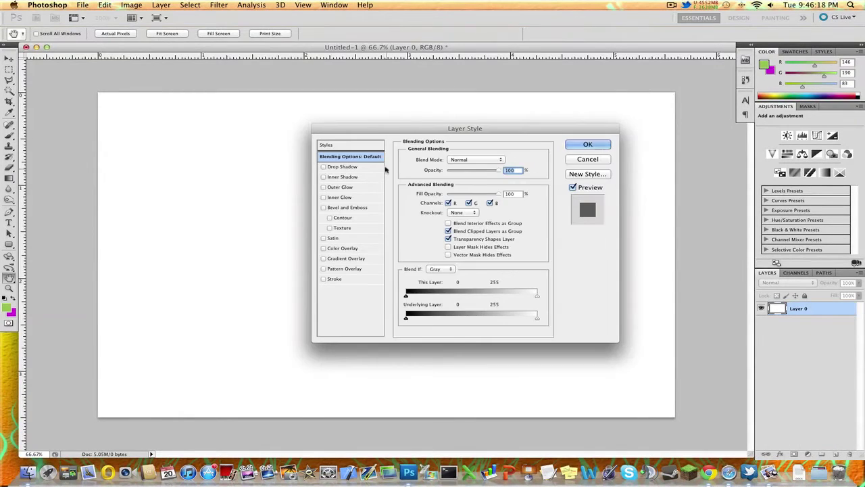
pyautogui.moveTo(436, 129); pyautogui.dragTo(384, 117)
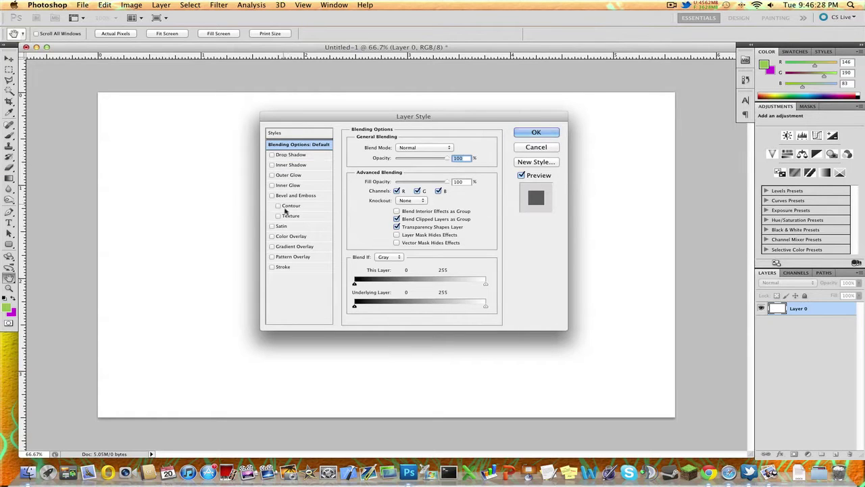
pyautogui.click(297, 246)
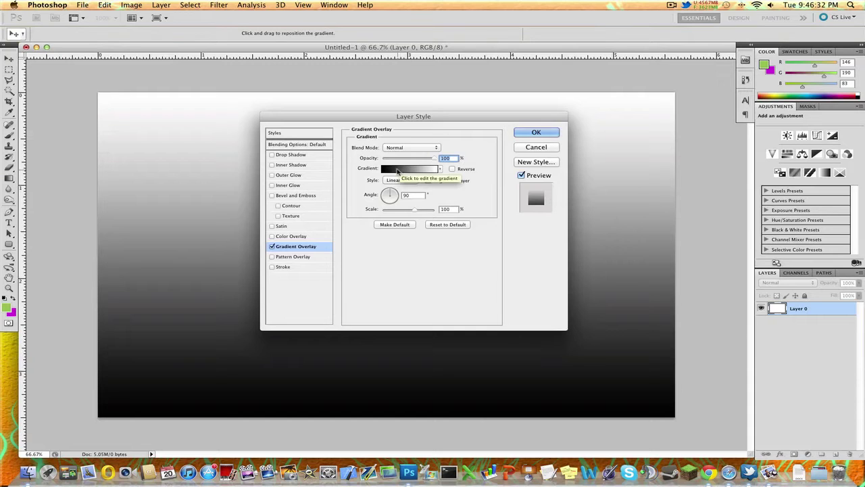
# Edit the overlay's gradient and set the colour of its black starting stop to bright green 1df600.
pyautogui.click(397, 171)
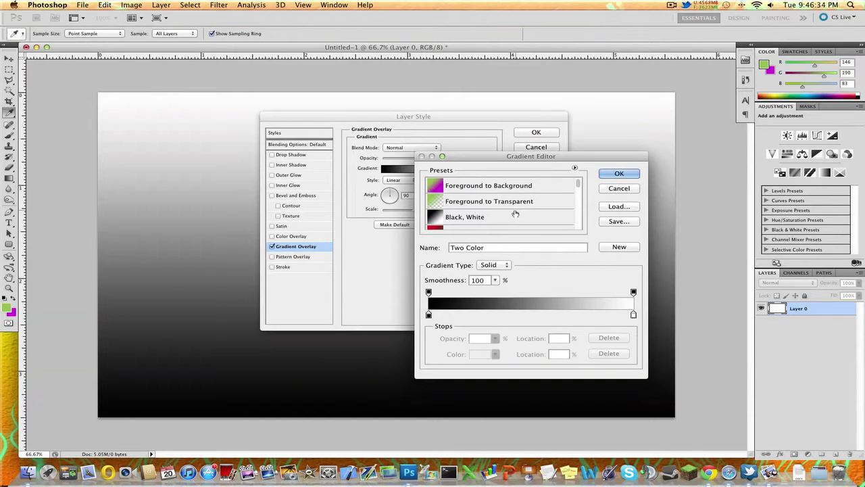
pyautogui.moveTo(577, 187)
pyautogui.mouseDown()
pyautogui.moveTo(576, 218)
pyautogui.moveTo(576, 201)
pyautogui.mouseUp()
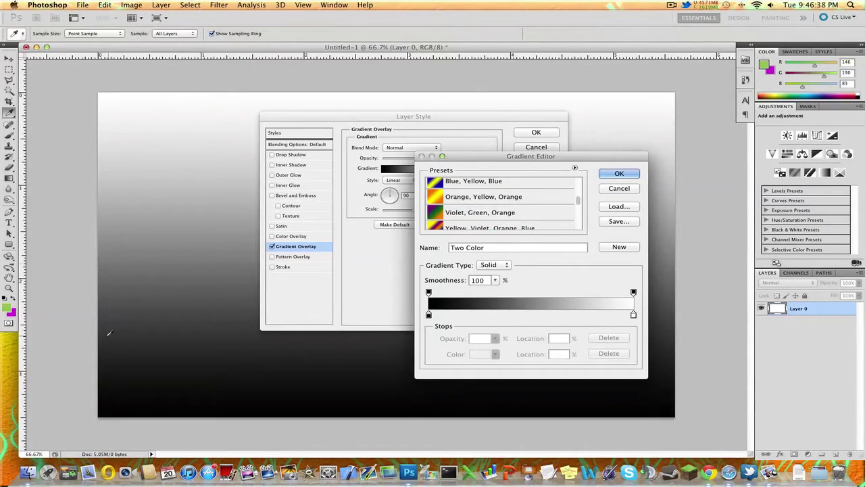
pyautogui.moveTo(81, 54)
pyautogui.mouseDown()
pyautogui.moveTo(205, 180)
pyautogui.moveTo(77, 51)
pyautogui.mouseUp()
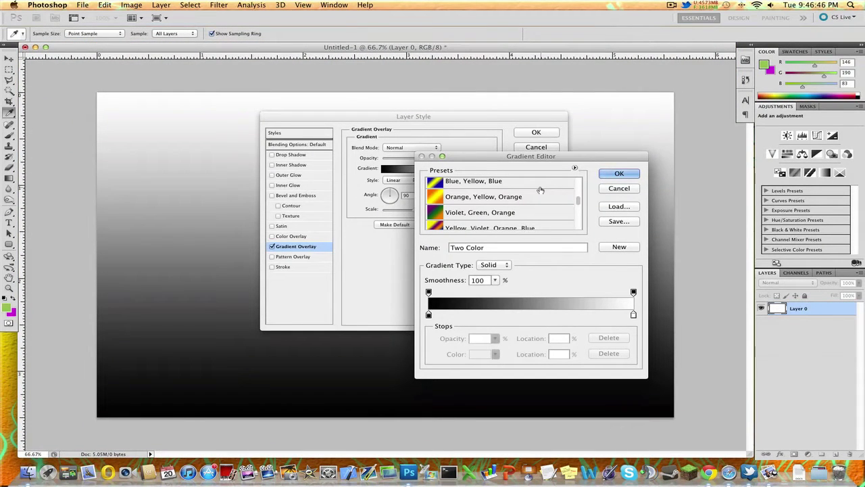
pyautogui.moveTo(582, 201)
pyautogui.mouseDown()
pyautogui.moveTo(580, 223)
pyautogui.moveTo(572, 190)
pyautogui.moveTo(573, 211)
pyautogui.mouseUp()
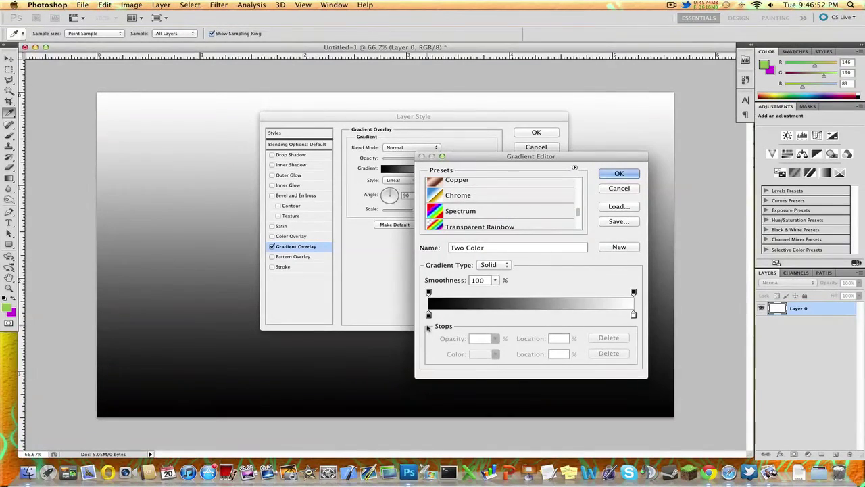
pyautogui.click(428, 314)
pyautogui.click(480, 353)
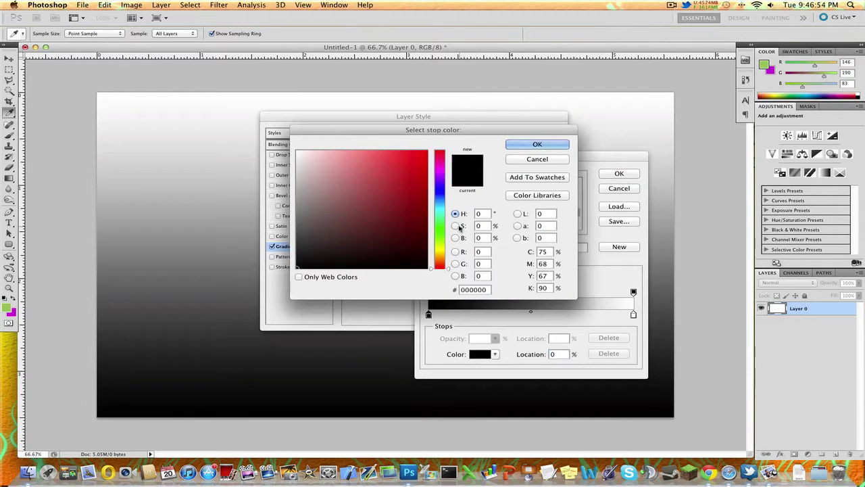
pyautogui.click(439, 231)
pyautogui.click(427, 173)
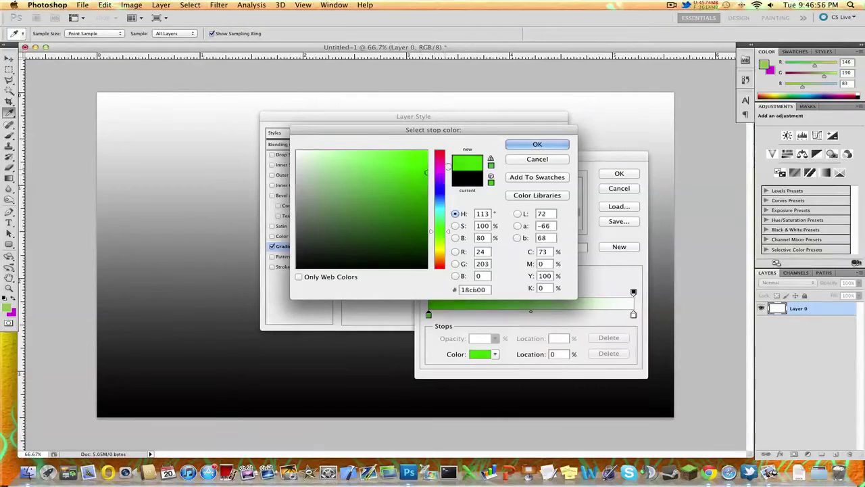
pyautogui.click(426, 155)
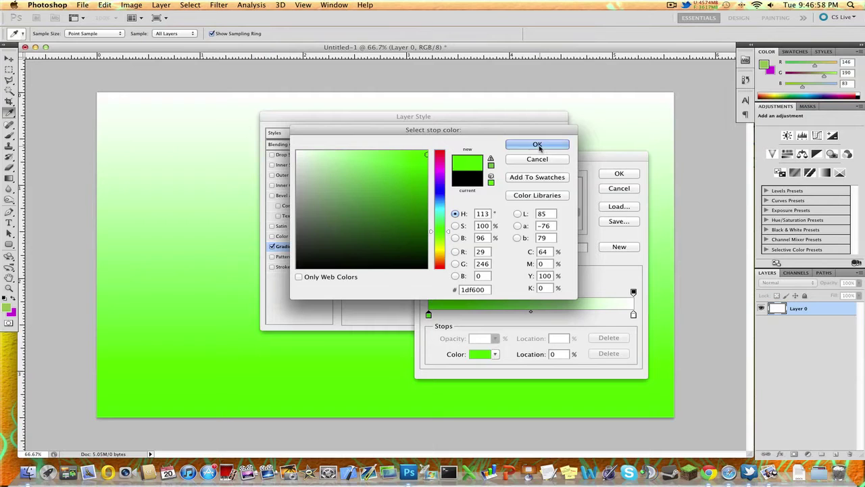
pyautogui.click(538, 145)
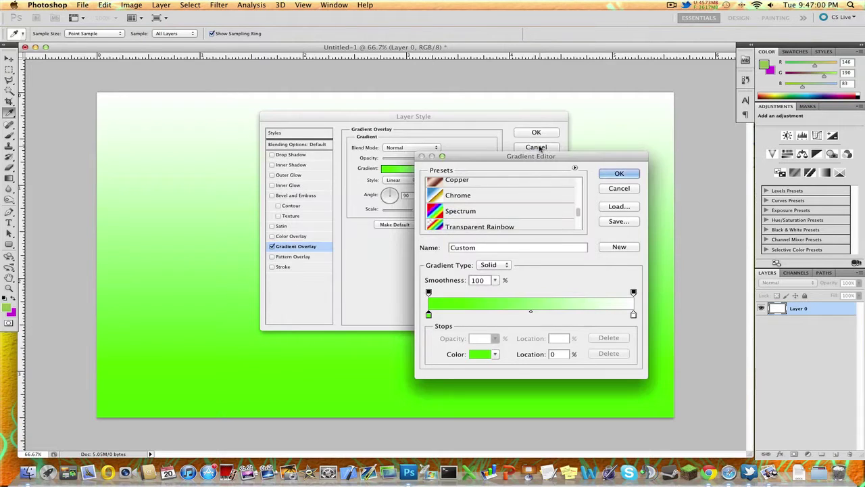
# Add a bright green colour stop to the gradient at location 82%, matching the starting stop.
pyautogui.click(633, 315)
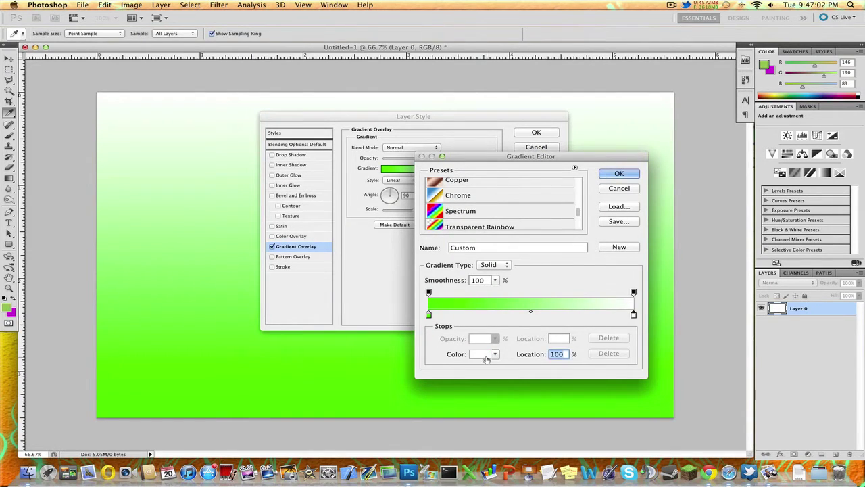
pyautogui.click(485, 359)
pyautogui.click(534, 144)
pyautogui.click(429, 315)
pyautogui.click(596, 315)
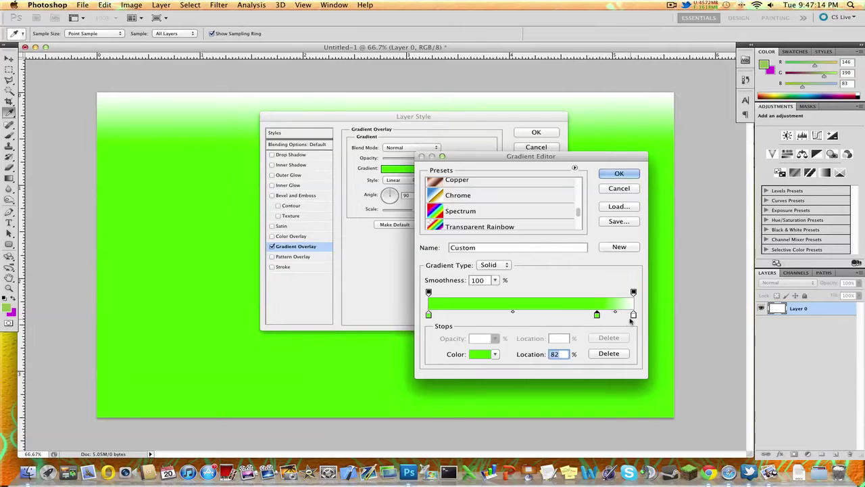
pyautogui.click(632, 315)
pyautogui.moveTo(631, 315); pyautogui.dragTo(613, 315)
pyautogui.click(630, 315)
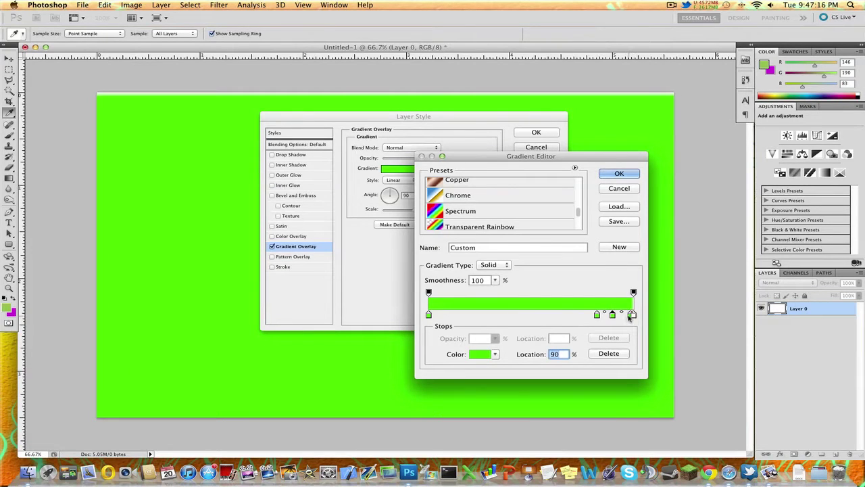
pyautogui.click(608, 353)
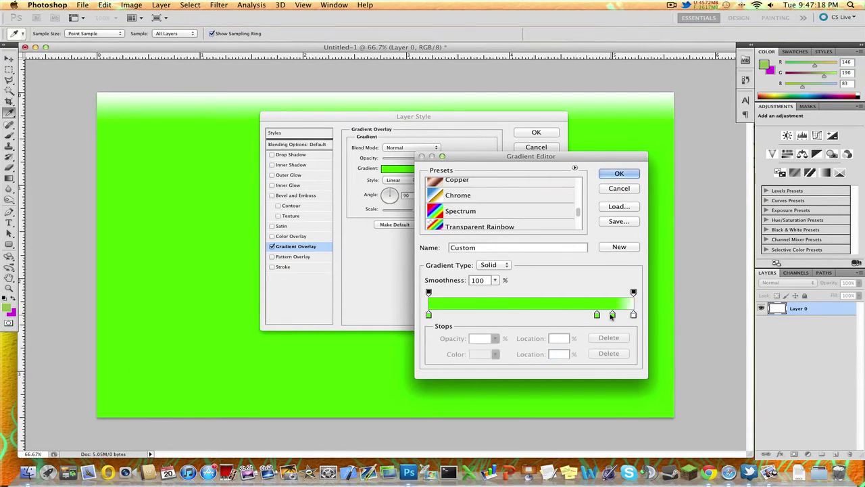
pyautogui.click(613, 315)
pyautogui.click(615, 354)
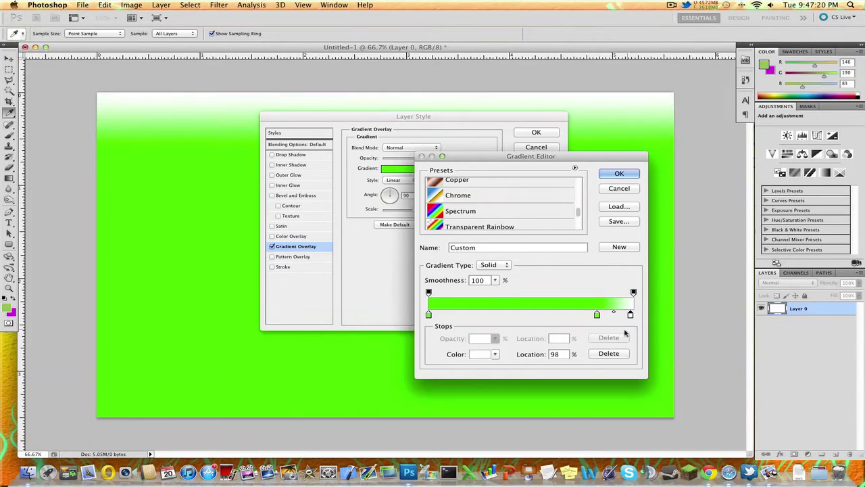
# Delete the gradient's white colour stop and move the 82% green stop to location 100%.
pyautogui.click(616, 357)
pyautogui.moveTo(597, 315); pyautogui.dragTo(682, 319)
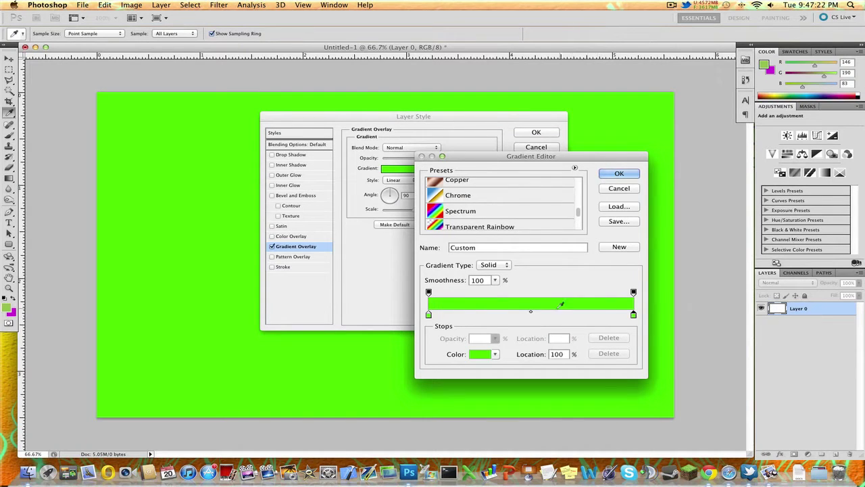
# Add a single colour stop at location 46%, between the two green stops, and colour it purple c500f6.
pyautogui.click(530, 312)
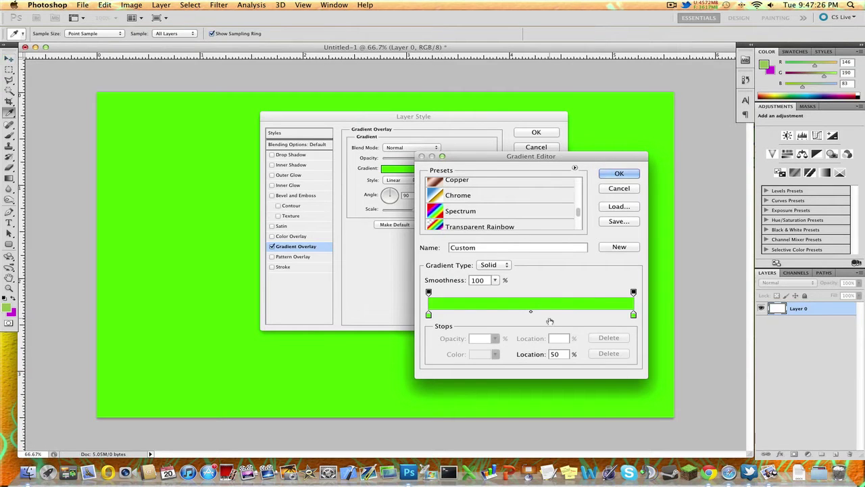
pyautogui.click(505, 316)
pyautogui.click(522, 317)
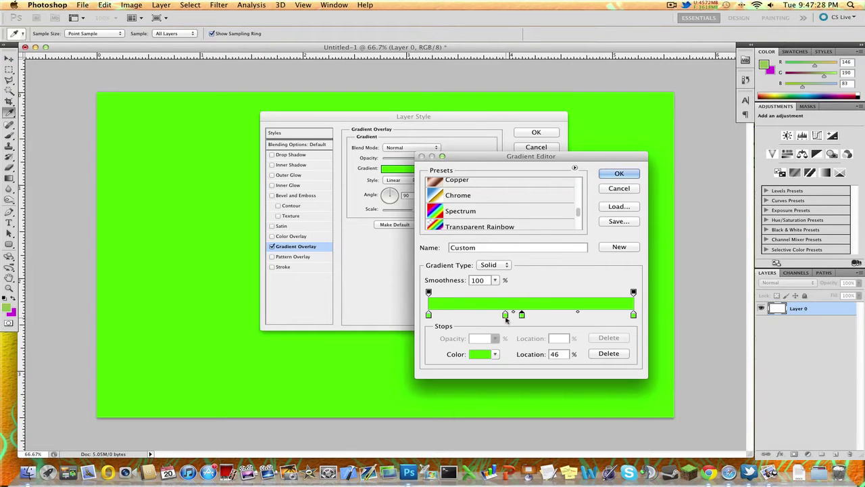
pyautogui.moveTo(505, 316); pyautogui.dragTo(517, 341)
pyautogui.click(523, 316)
pyautogui.click(481, 353)
pyautogui.moveTo(442, 212); pyautogui.dragTo(438, 175)
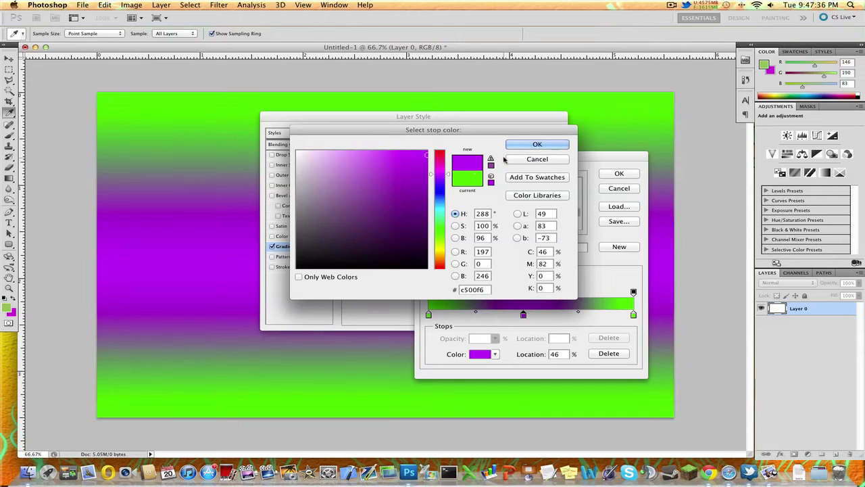
pyautogui.click(519, 144)
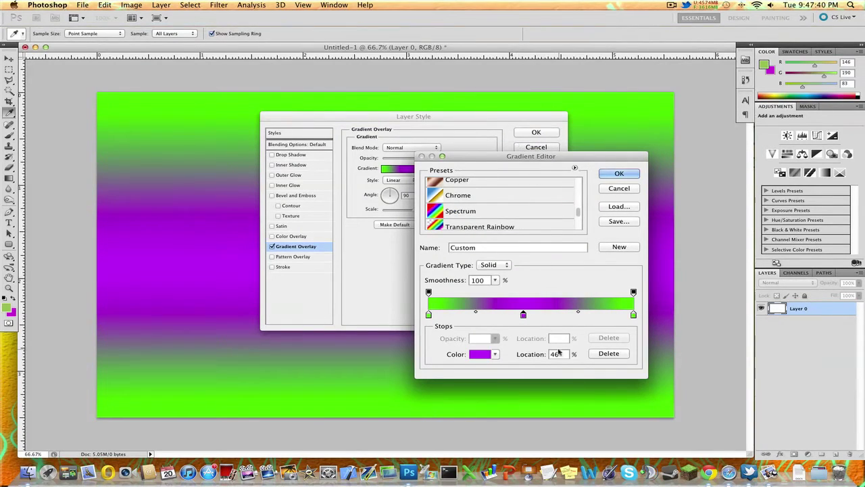
# Set the purple colour stop's location to 50% and accept the edited gradient.
pyautogui.write('50')
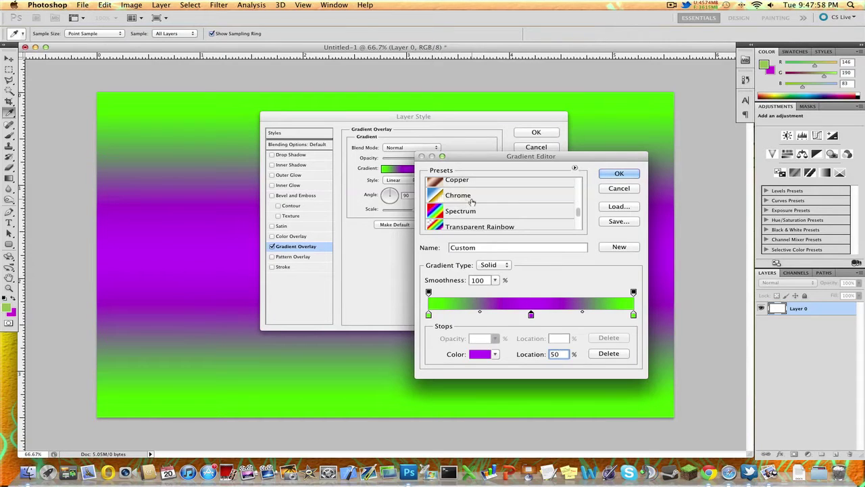
pyautogui.click(610, 176)
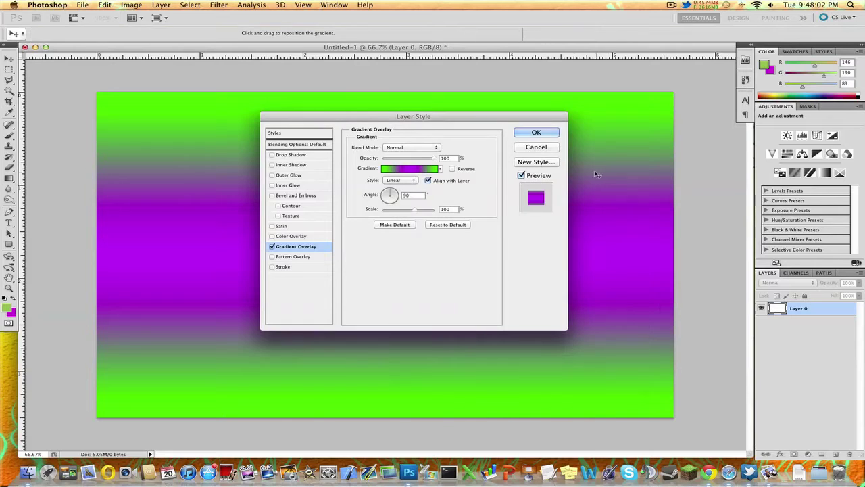
# Reset the gradient overlay to its default settings and open its gradient for editing.
pyautogui.moveTo(414, 211)
pyautogui.mouseDown()
pyautogui.moveTo(383, 215)
pyautogui.moveTo(447, 218)
pyautogui.moveTo(424, 218)
pyautogui.mouseUp()
pyautogui.click(428, 224)
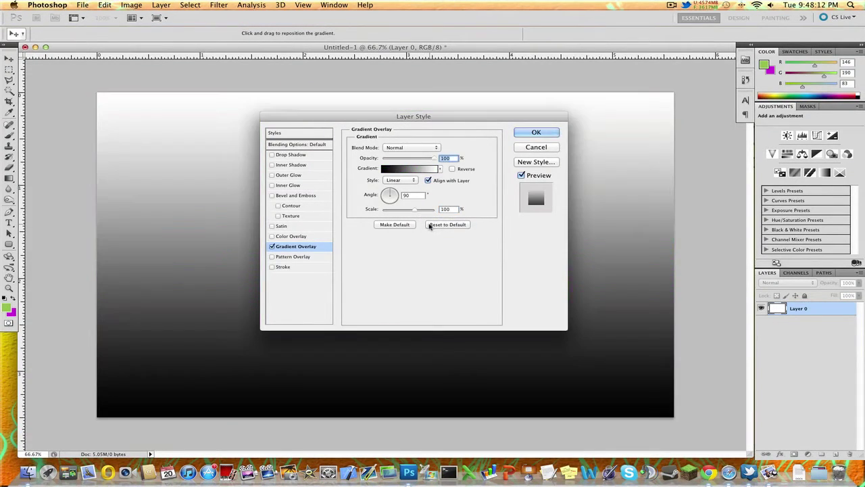
pyautogui.press('alt')
pyautogui.click(409, 168)
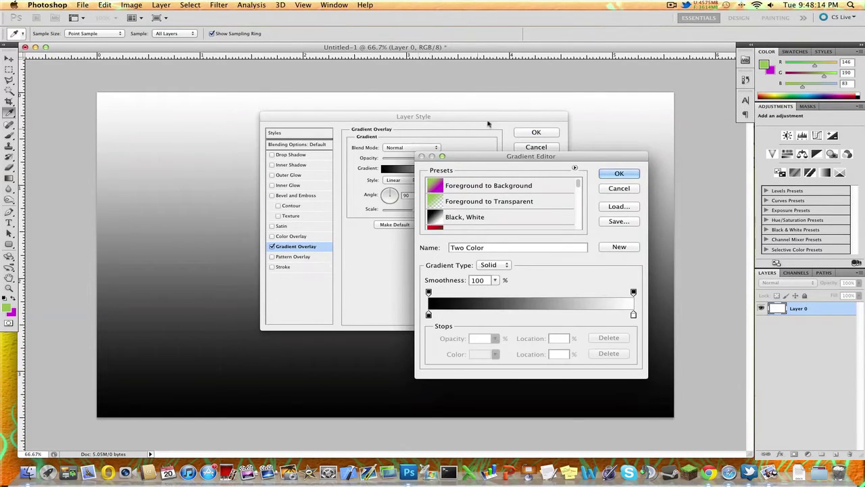
pyautogui.click(676, 5)
pyautogui.click(682, 34)
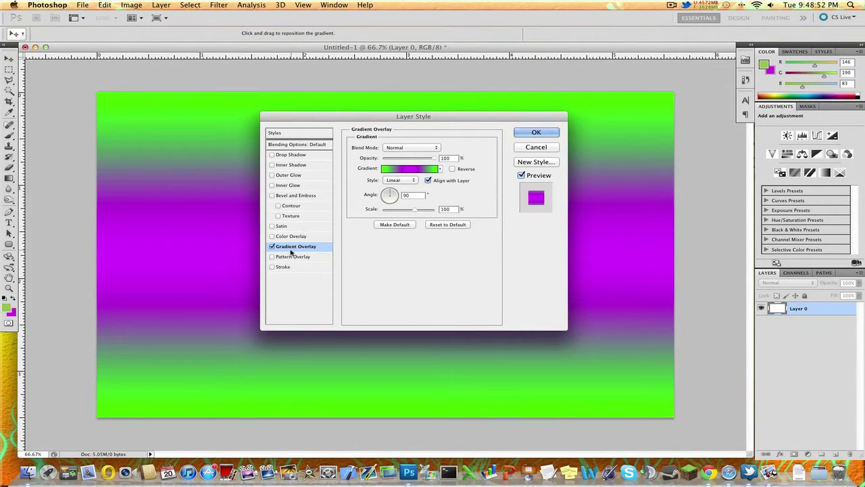
# Apply the green and purple gradient overlay to Layer 0 and reopen its Gradient Overlay settings.
pyautogui.click(551, 132)
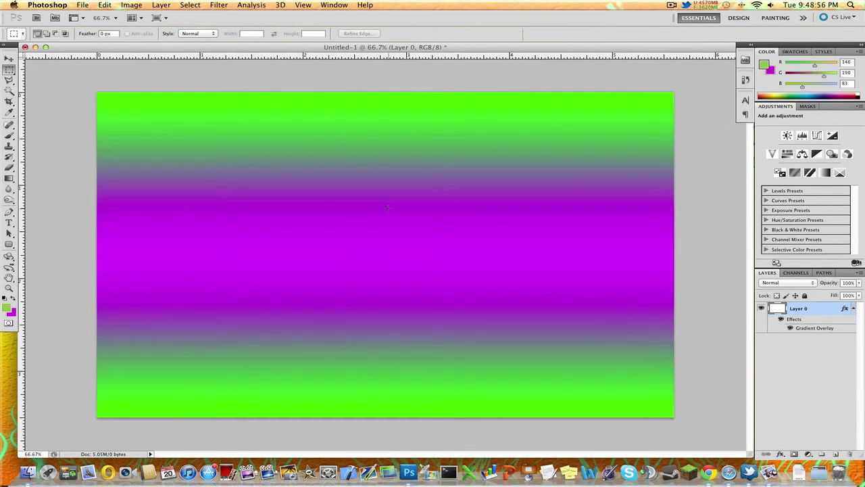
pyautogui.click(781, 454)
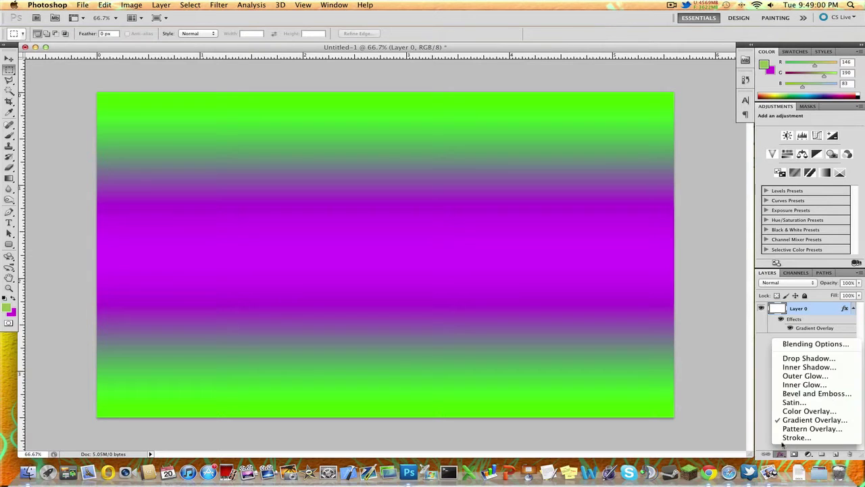
pyautogui.click(797, 343)
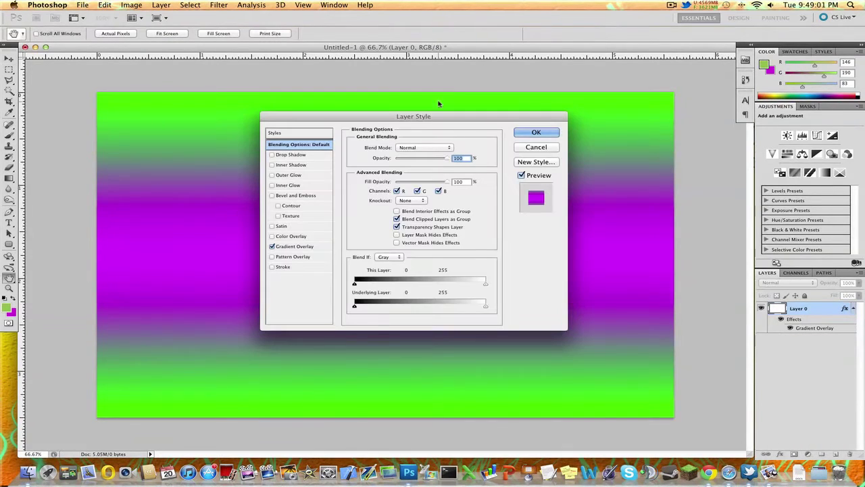
pyautogui.click(285, 247)
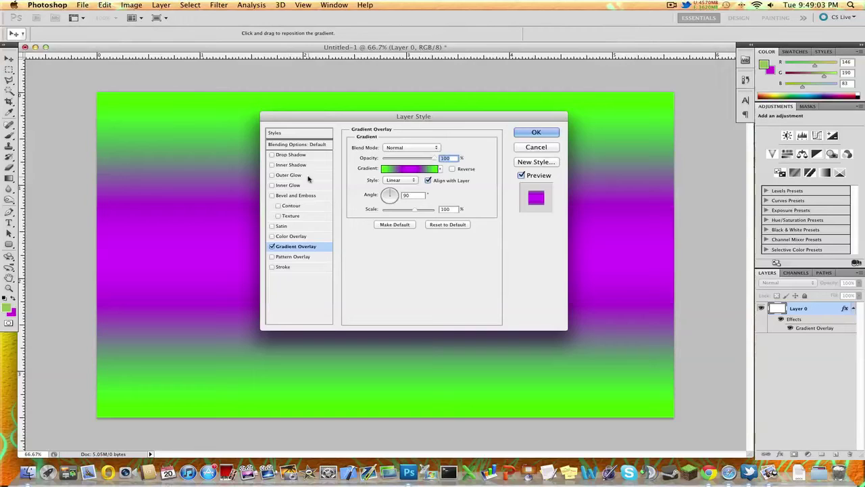
# Try the Darken and Multiply blend modes on the gradient overlay and return it to Normal.
pyautogui.click(430, 147)
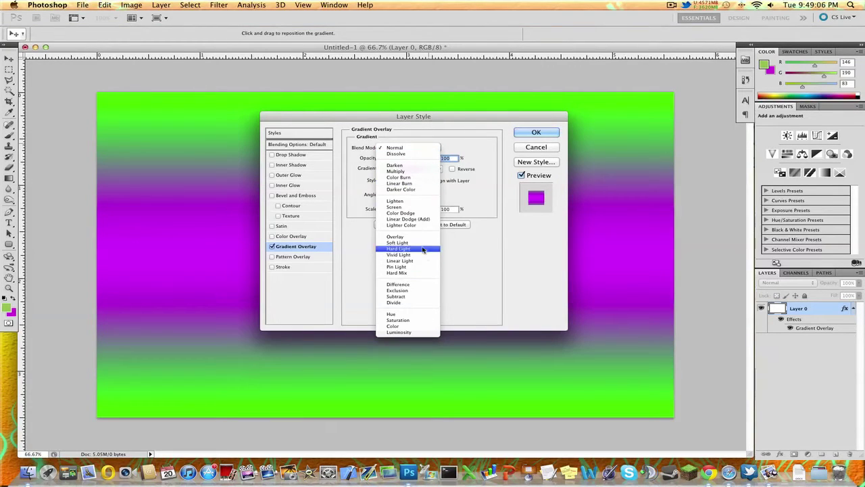
pyautogui.click(396, 166)
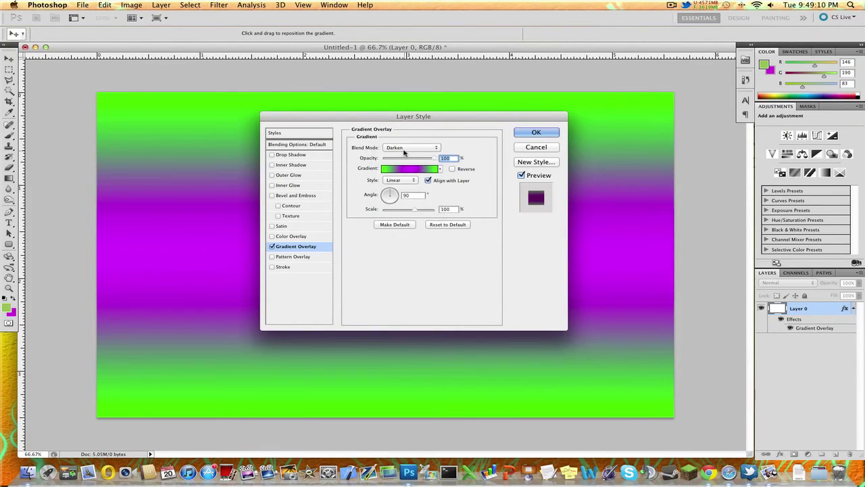
pyautogui.click(403, 148)
pyautogui.click(404, 154)
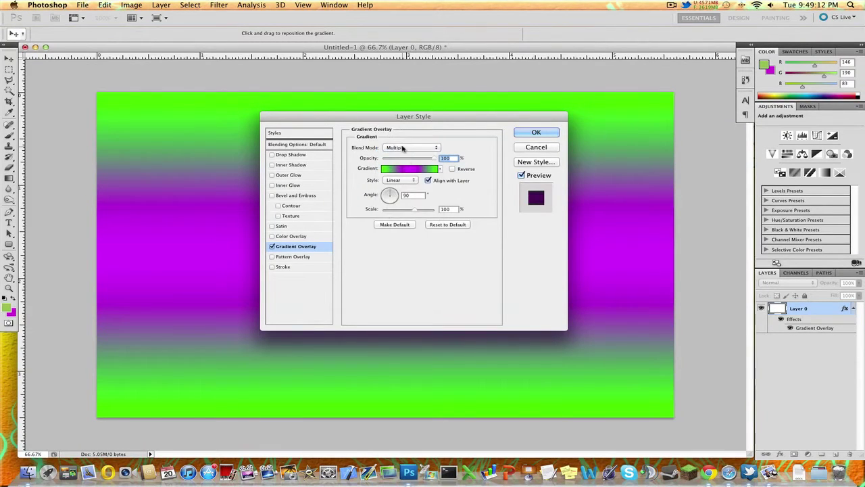
pyautogui.click(405, 149)
pyautogui.click(402, 127)
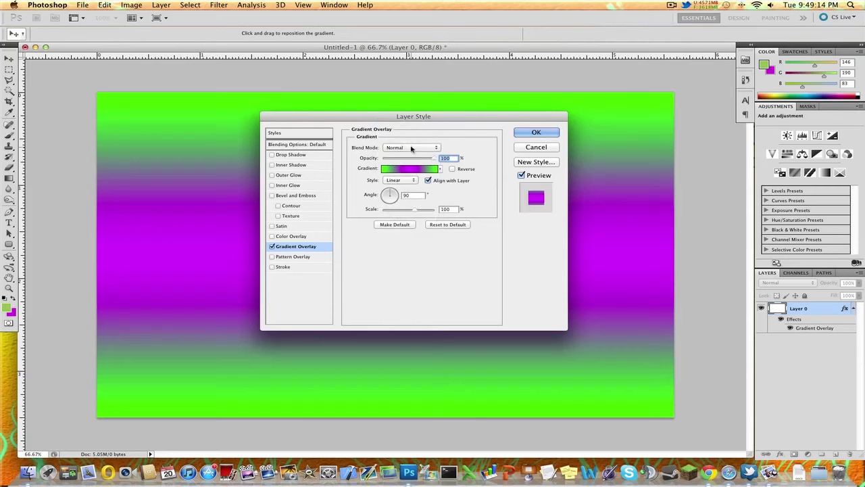
# Try the Overlay, Soft Light, Hard Light and Vivid Light blend modes on the gradient overlay.
pyautogui.click(406, 147)
pyautogui.click(397, 236)
pyautogui.moveTo(435, 158)
pyautogui.mouseDown()
pyautogui.moveTo(412, 160)
pyautogui.moveTo(436, 159)
pyautogui.mouseUp()
pyautogui.click(419, 147)
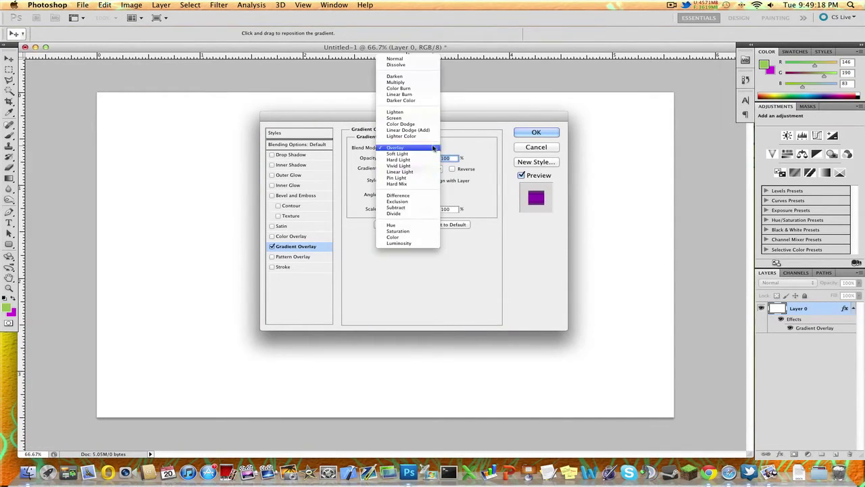
pyautogui.click(427, 156)
pyautogui.click(426, 148)
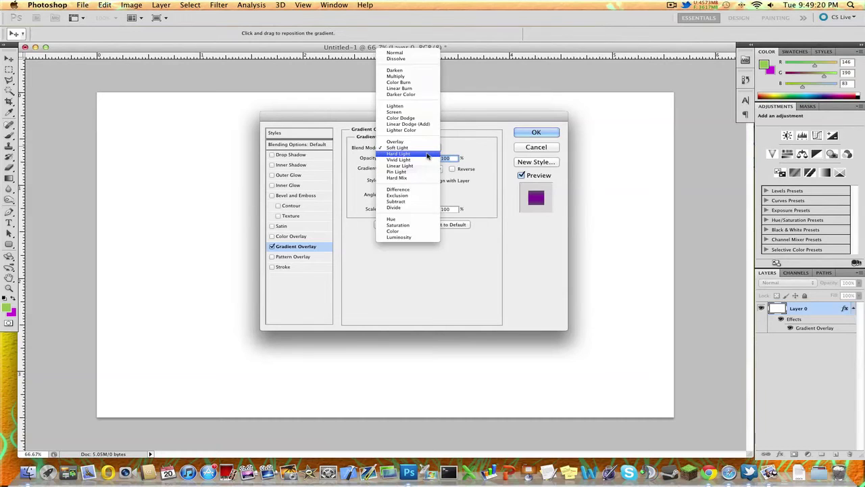
pyautogui.click(425, 154)
pyautogui.click(426, 148)
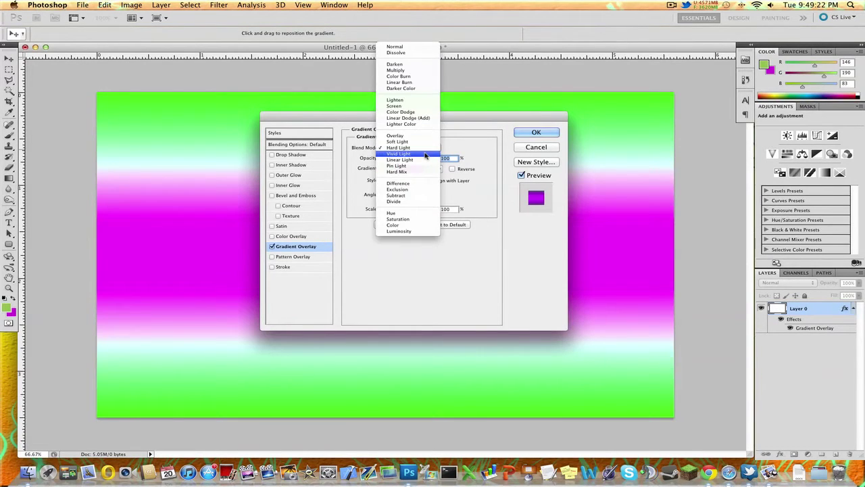
pyautogui.click(423, 155)
pyautogui.click(424, 150)
pyautogui.click(423, 154)
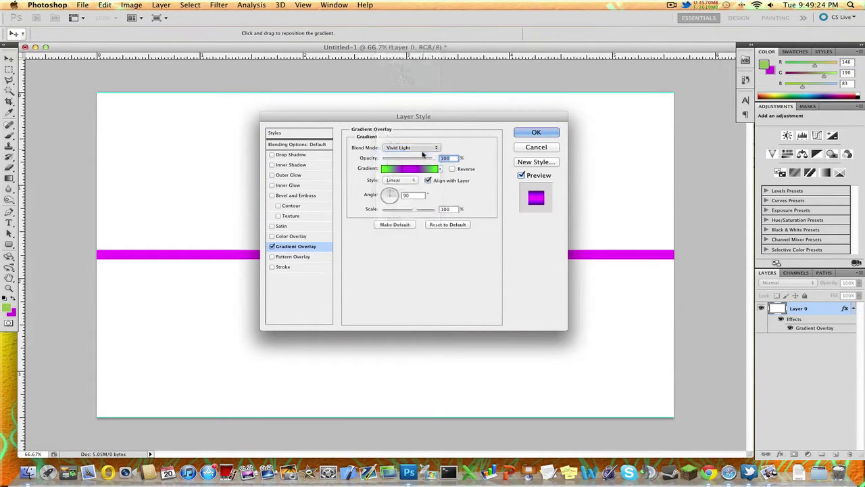
# Try the Linear Light, Pin Light and Hard Mix blend modes on the gradient overlay.
pyautogui.click(423, 149)
pyautogui.click(421, 159)
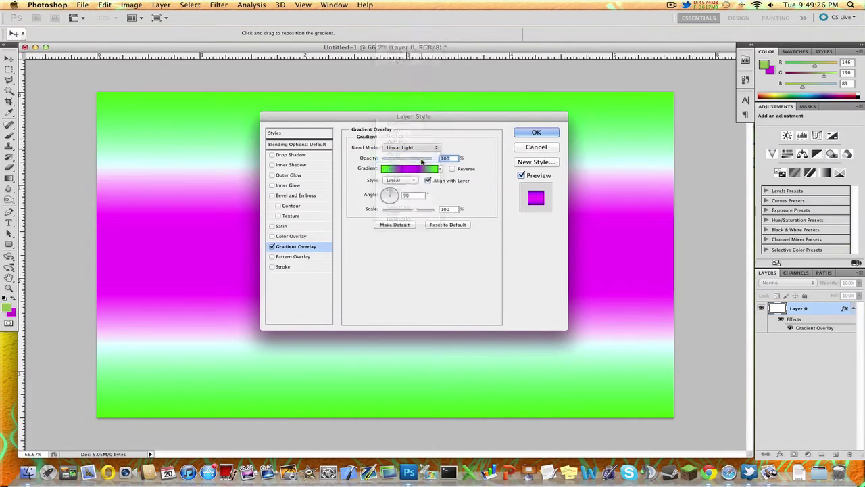
pyautogui.click(417, 149)
pyautogui.click(416, 141)
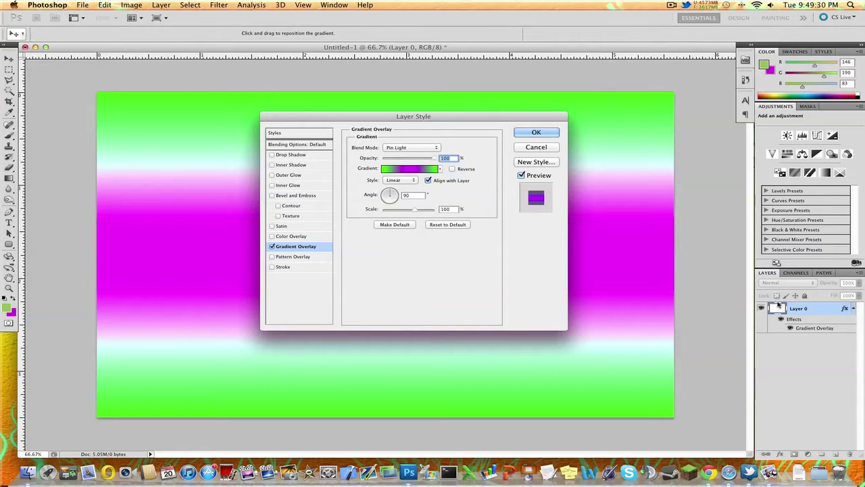
pyautogui.click(412, 148)
pyautogui.click(415, 155)
# Try the Divide, Hue and Saturation blend modes on the gradient overlay and set it back to Normal.
pyautogui.click(412, 148)
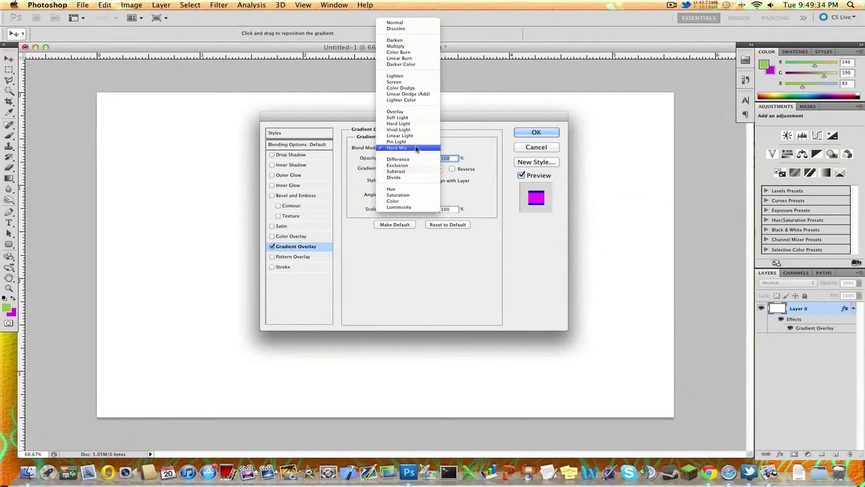
pyautogui.click(409, 177)
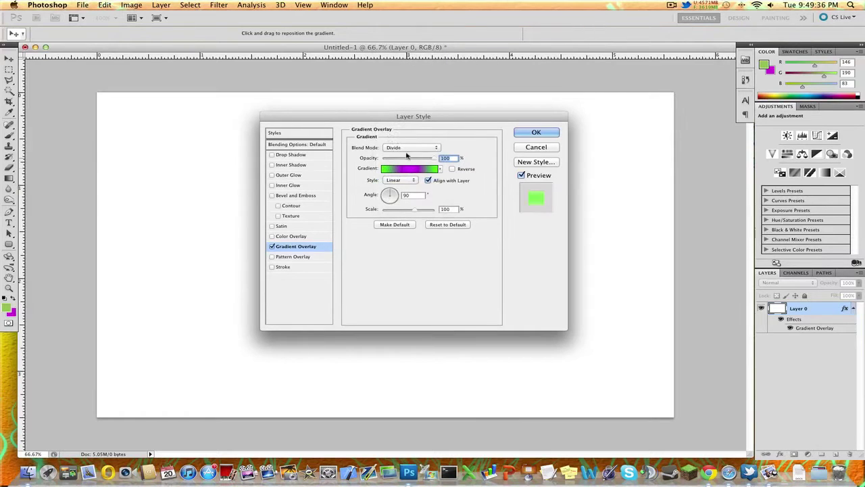
pyautogui.click(409, 150)
pyautogui.click(408, 158)
pyautogui.click(431, 147)
pyautogui.click(427, 156)
pyautogui.click(426, 147)
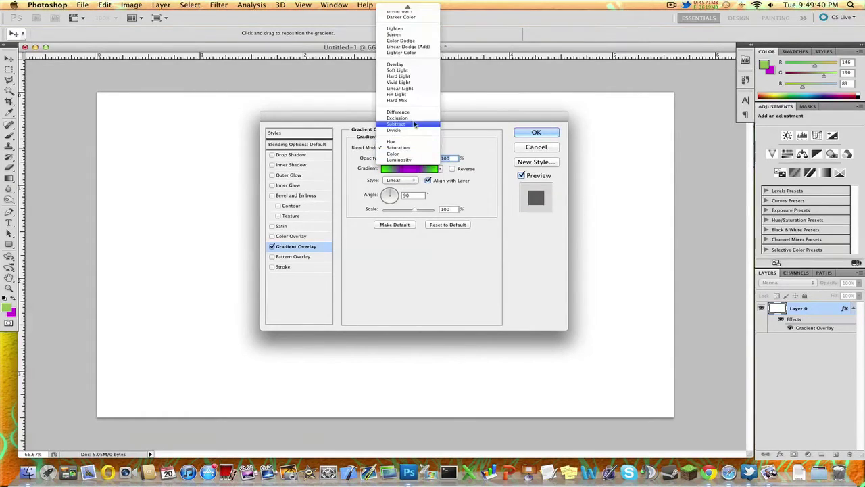
pyautogui.click(407, 8)
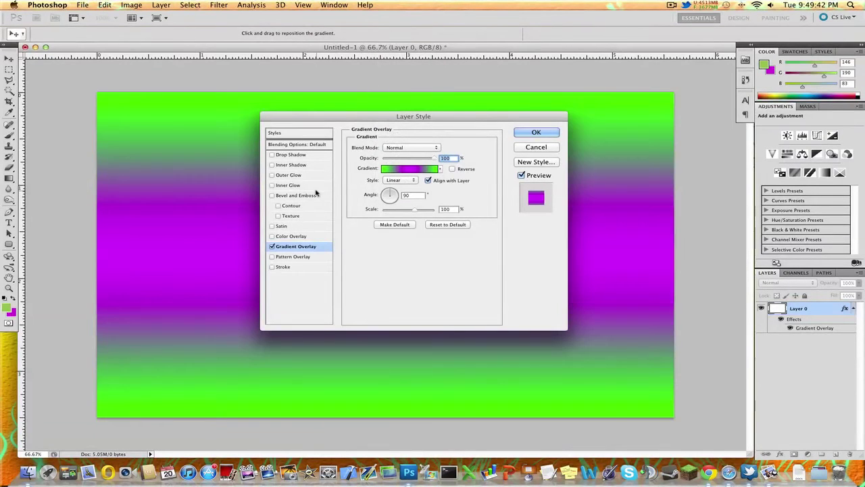
# Add a color overlay to the layer at 26% opacity and set its colour to light blue 00baff.
pyautogui.click(291, 237)
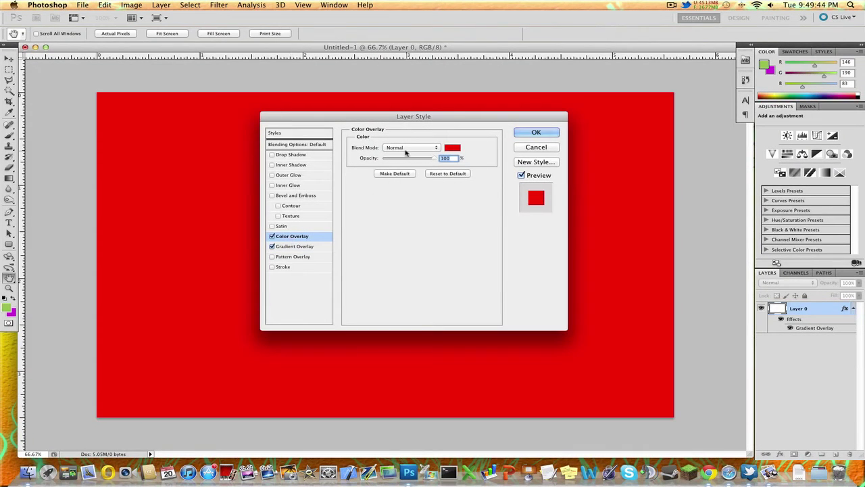
pyautogui.moveTo(407, 157); pyautogui.dragTo(395, 158)
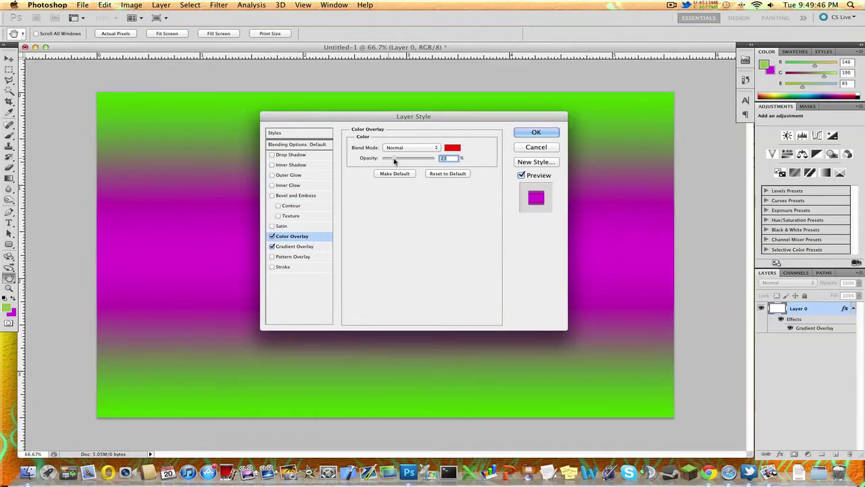
pyautogui.click(451, 148)
pyautogui.moveTo(440, 176); pyautogui.dragTo(438, 204)
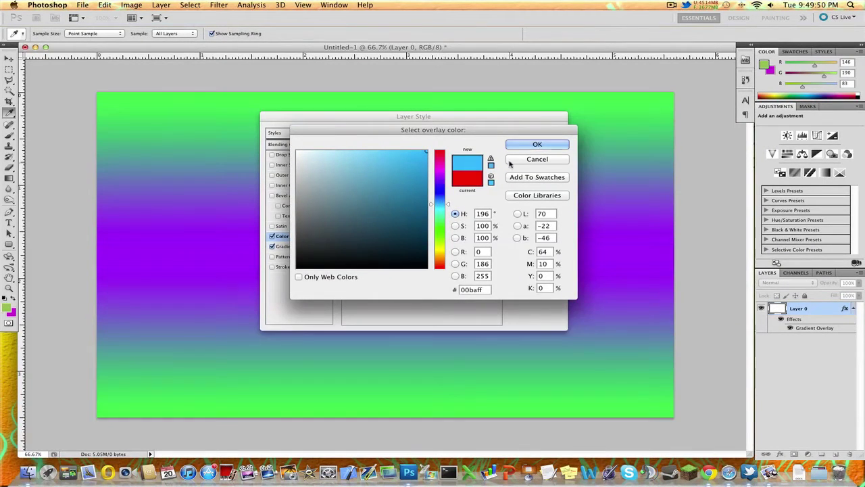
pyautogui.click(515, 146)
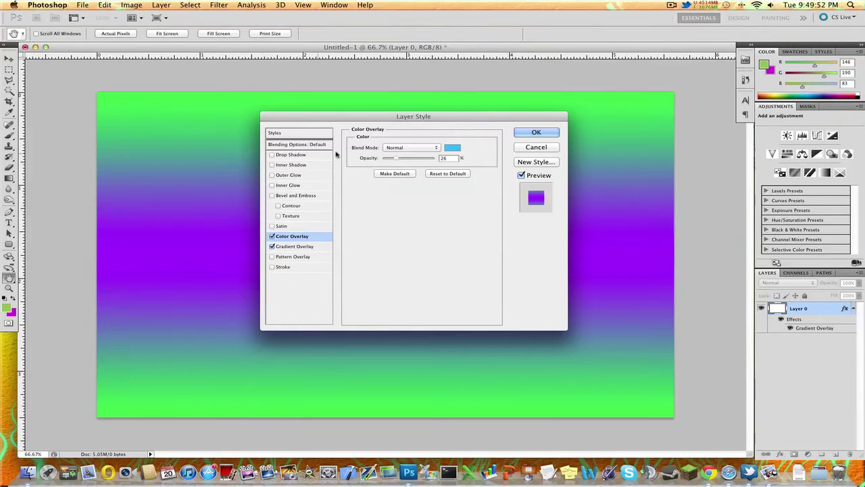
# Set the color overlay's blend mode to Hard Mix and its opacity to 25%.
pyautogui.moveTo(429, 157)
pyautogui.mouseDown()
pyautogui.moveTo(387, 158)
pyautogui.moveTo(437, 158)
pyautogui.mouseUp()
pyautogui.click(409, 147)
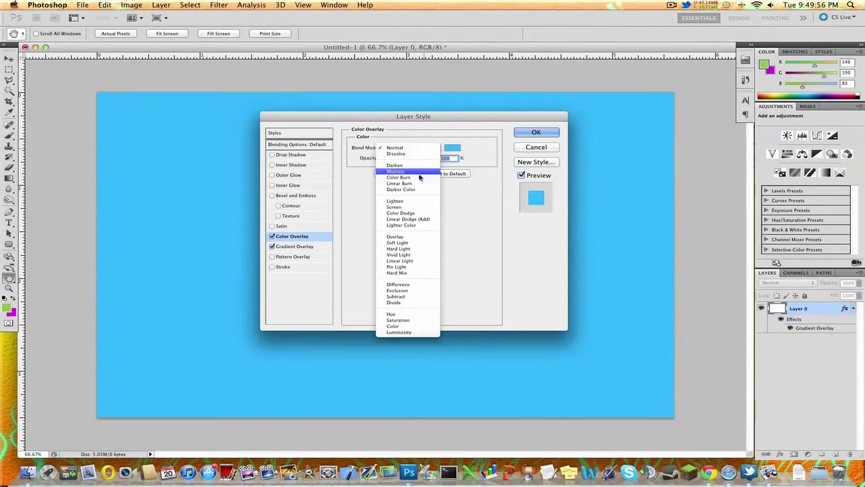
pyautogui.click(408, 273)
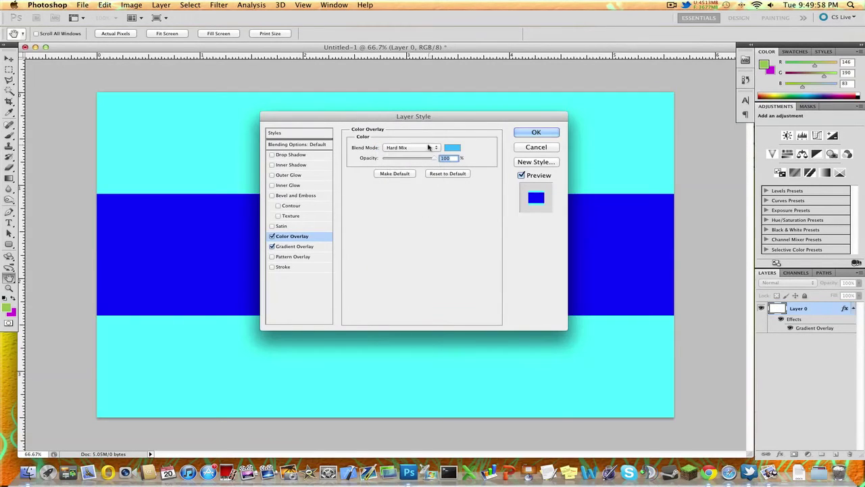
pyautogui.moveTo(421, 162); pyautogui.dragTo(396, 162)
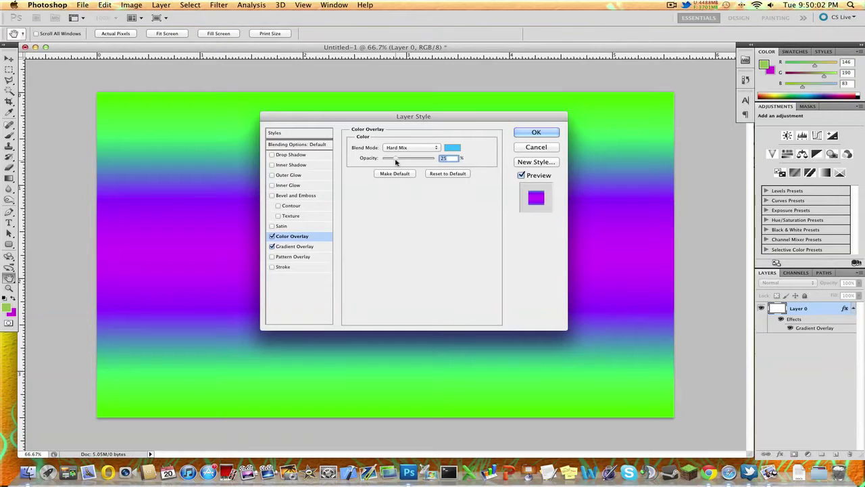
# Try the Pin Light, Vivid Light, Hard Light and Soft Light blend modes on the color overlay.
pyautogui.click(404, 147)
pyautogui.click(399, 142)
pyautogui.click(402, 148)
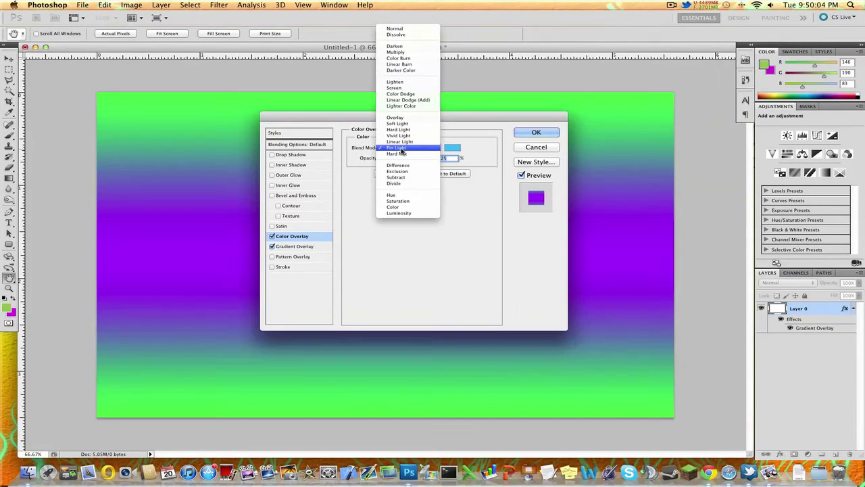
pyautogui.click(400, 135)
pyautogui.click(406, 144)
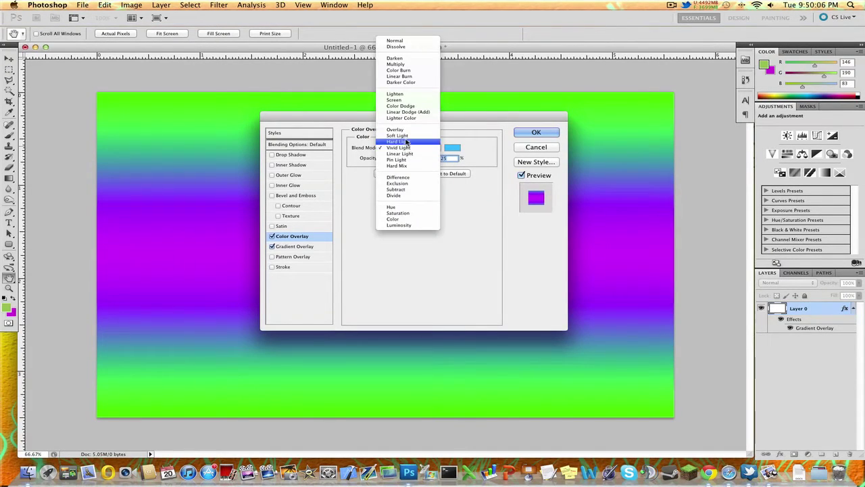
pyautogui.click(406, 141)
pyautogui.click(406, 146)
pyautogui.click(404, 142)
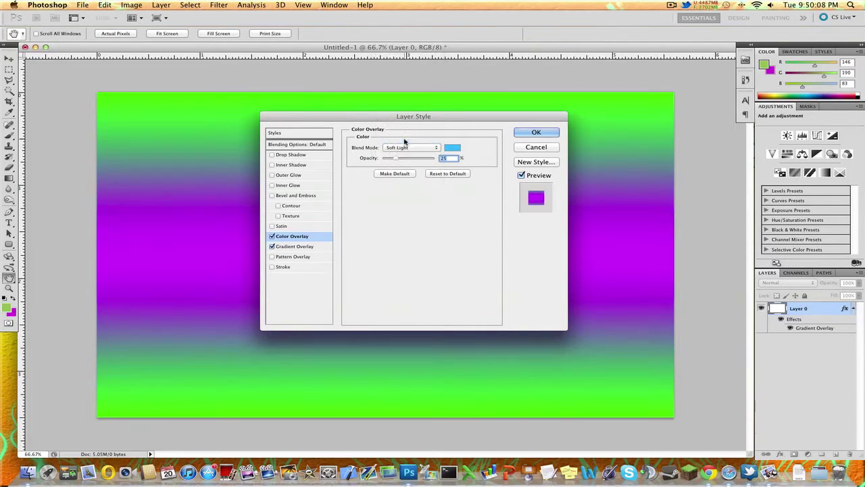
# Try the Overlay and Pin Light blend modes on the color overlay and return it to Hard Mix.
pyautogui.click(406, 146)
pyautogui.click(404, 142)
pyautogui.click(406, 147)
pyautogui.click(414, 178)
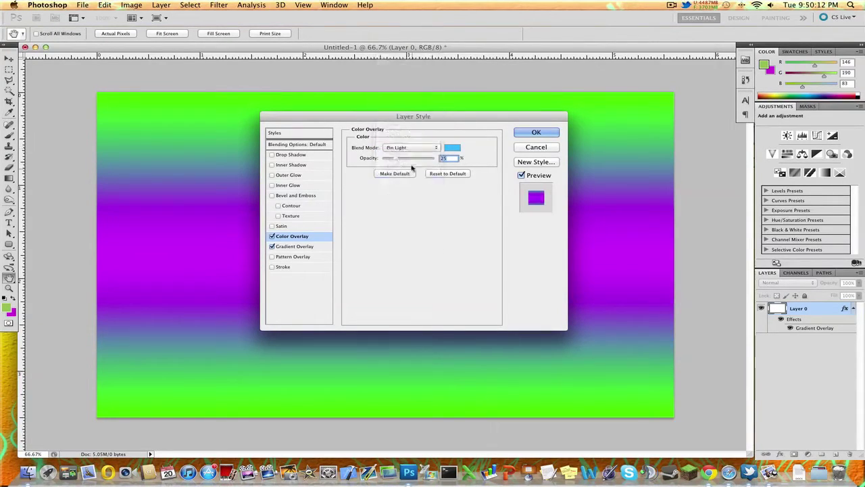
pyautogui.click(407, 150)
pyautogui.click(405, 155)
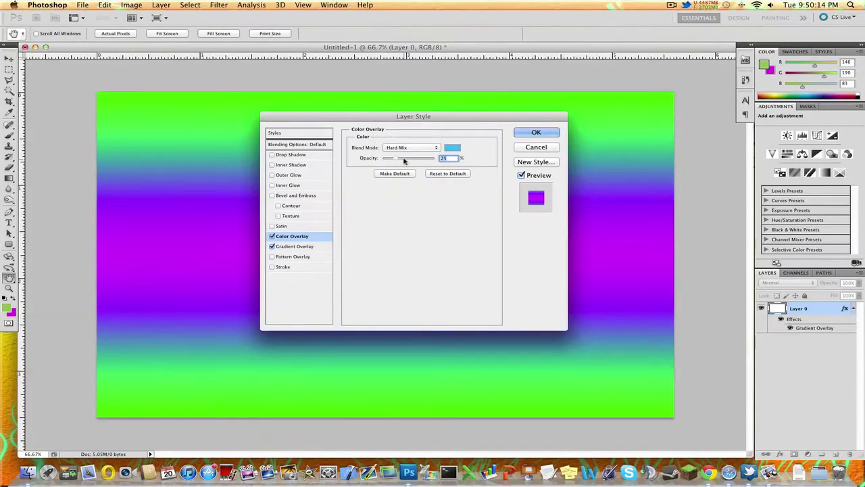
# Try the Pin Light and Linear Light blend modes on the color overlay and set it to Vivid Light.
pyautogui.click(422, 149)
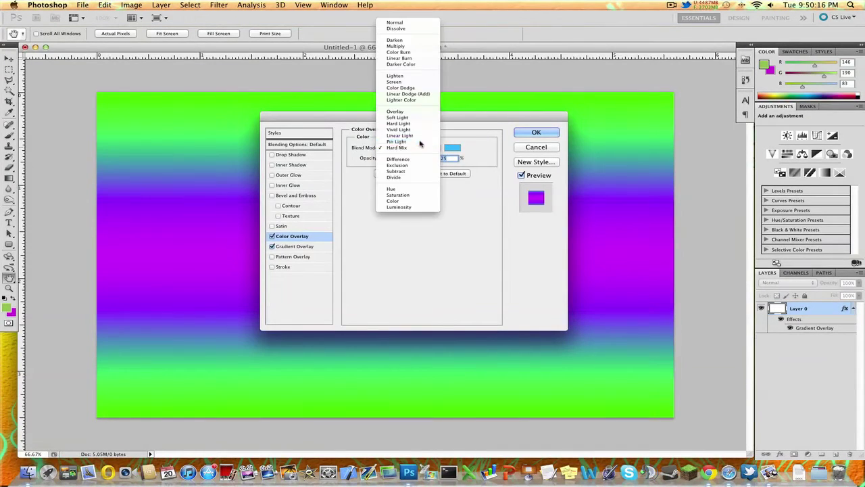
pyautogui.click(423, 142)
pyautogui.click(422, 147)
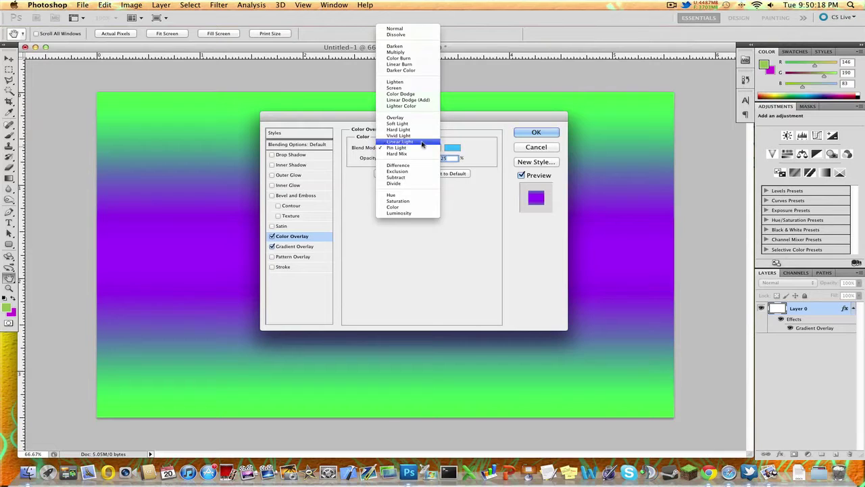
pyautogui.click(422, 142)
pyautogui.click(423, 147)
pyautogui.click(422, 142)
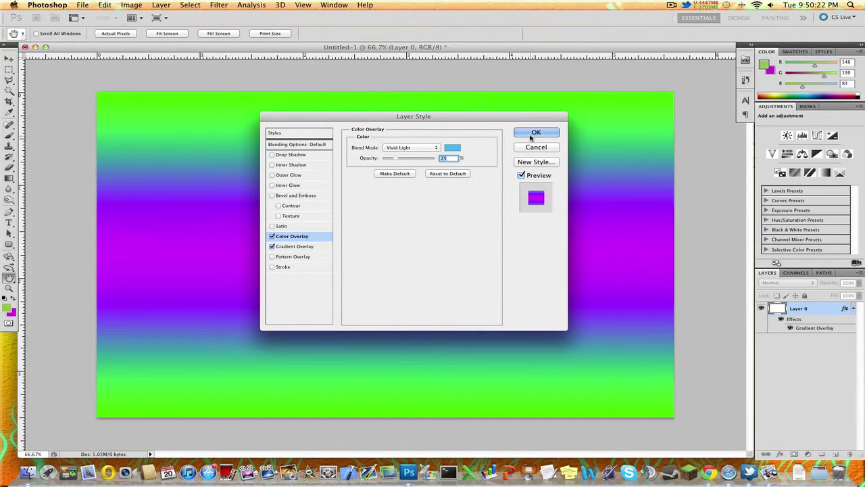
# Add a Bevel and Emboss effect to the layer, try the Outer Bevel style and return it to Inner Bevel.
pyautogui.click(278, 257)
pyautogui.click(285, 196)
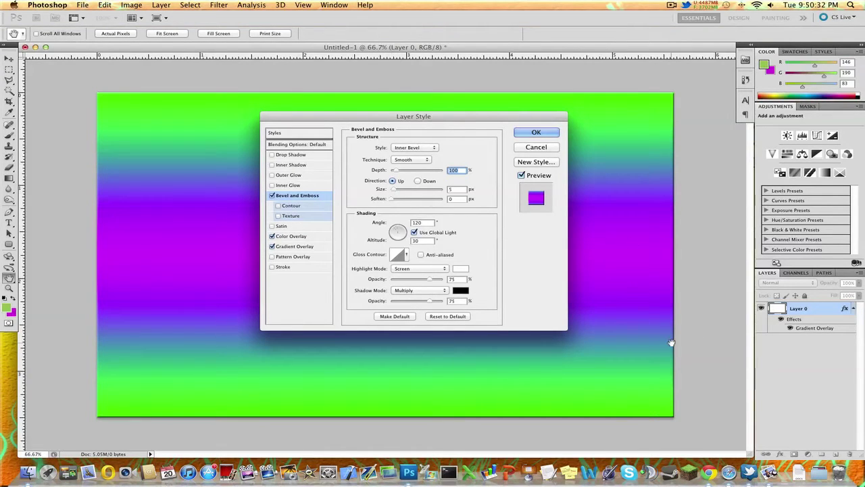
pyautogui.click(406, 147)
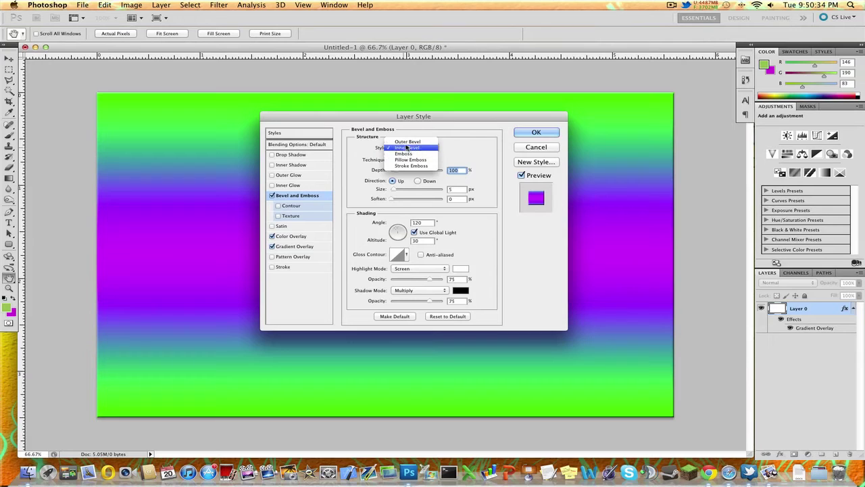
pyautogui.click(408, 147)
pyautogui.click(411, 147)
pyautogui.click(409, 141)
pyautogui.click(409, 147)
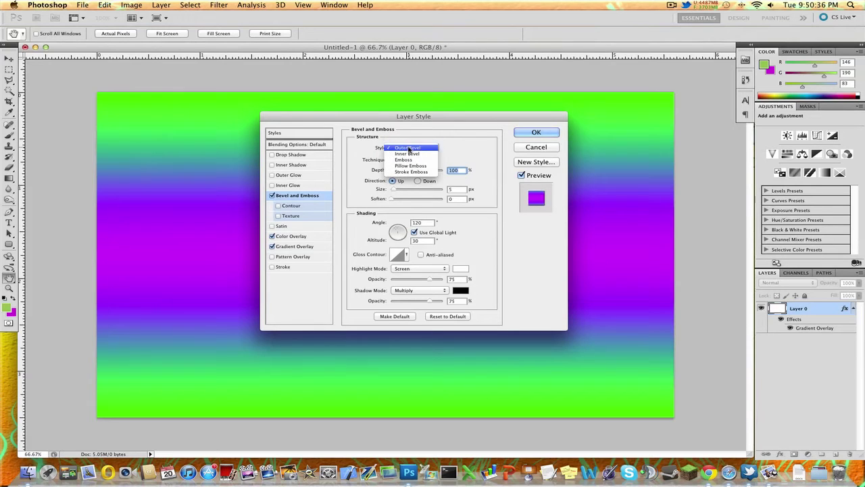
pyautogui.click(409, 148)
pyautogui.click(411, 148)
pyautogui.click(412, 153)
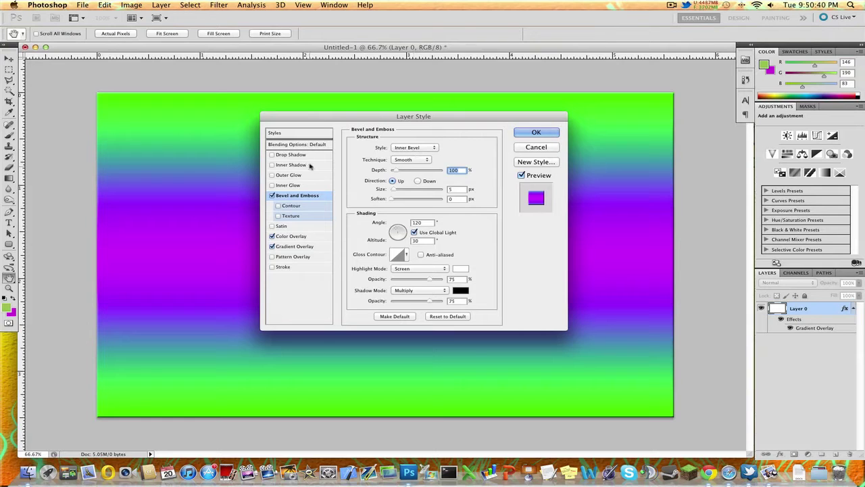
# Try the bevel's Contour option, turn it off and enable its Texture option instead.
pyautogui.click(284, 207)
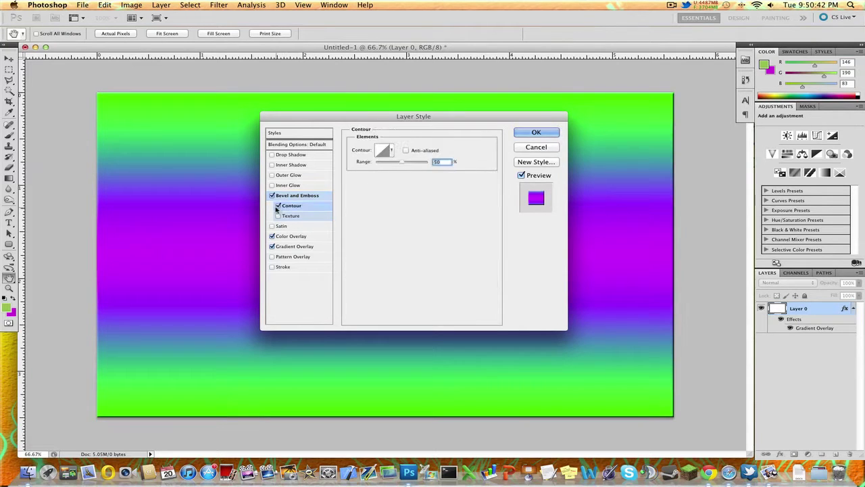
pyautogui.click(278, 207)
pyautogui.click(278, 215)
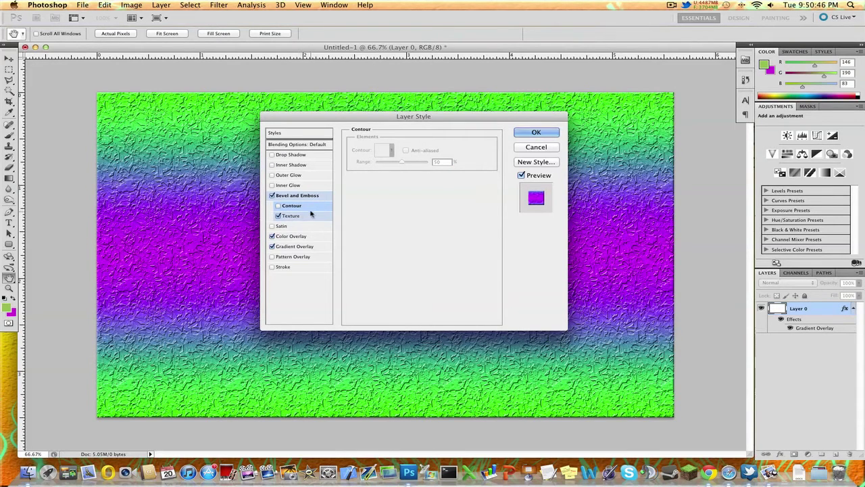
pyautogui.click(311, 214)
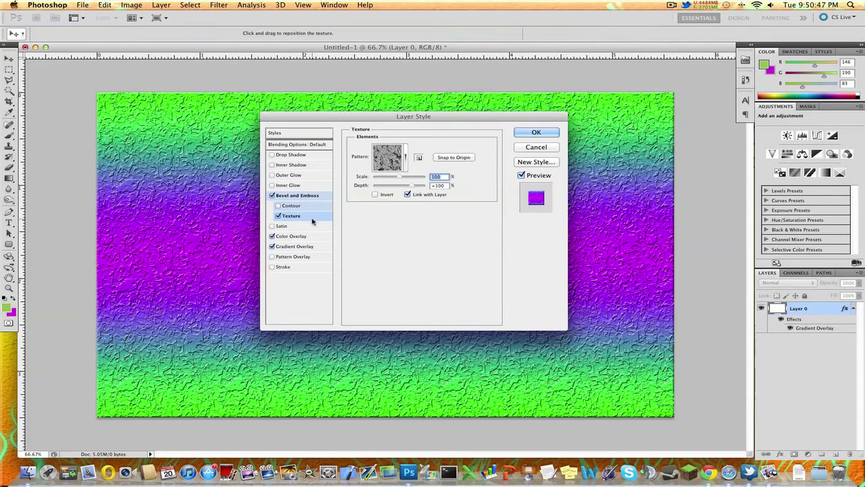
# Replace the available texture patterns with the Artist Surfaces set.
pyautogui.click(386, 165)
pyautogui.click(457, 183)
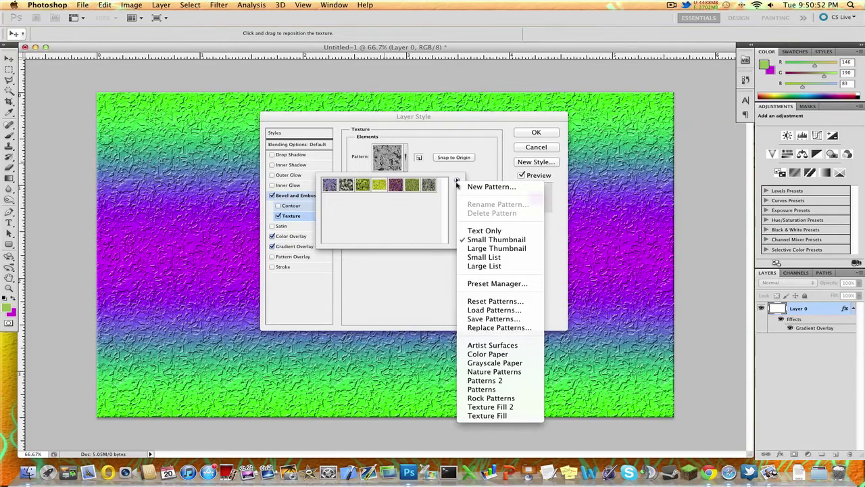
pyautogui.click(496, 344)
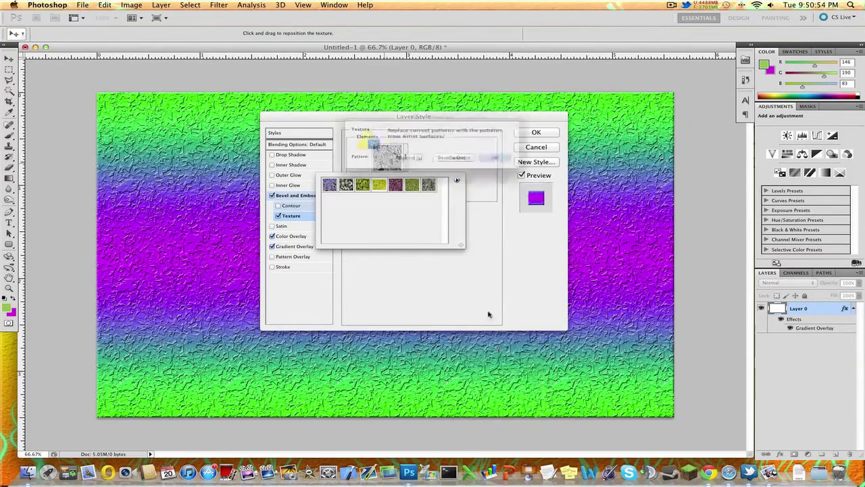
pyautogui.click(500, 163)
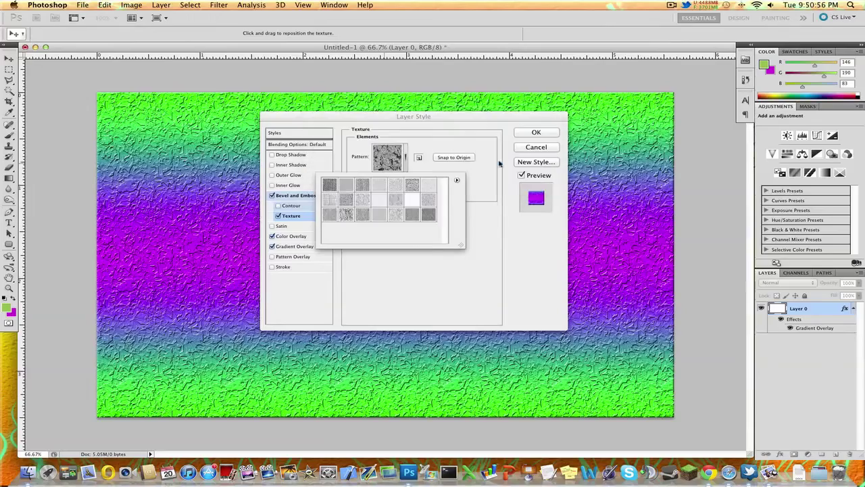
# Try several Artist Surfaces patterns as the bevel texture and choose the fine-grained fourth pattern in the third row.
pyautogui.click(379, 191)
pyautogui.click(359, 192)
pyautogui.click(345, 192)
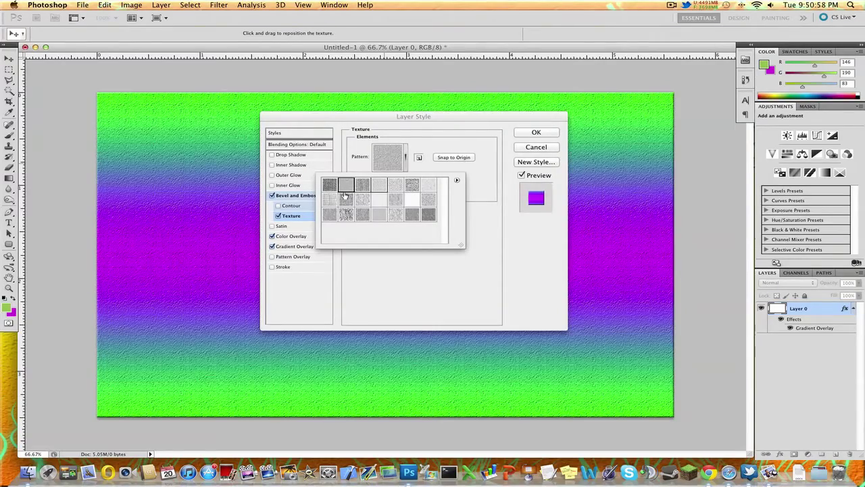
pyautogui.click(359, 191)
pyautogui.click(347, 200)
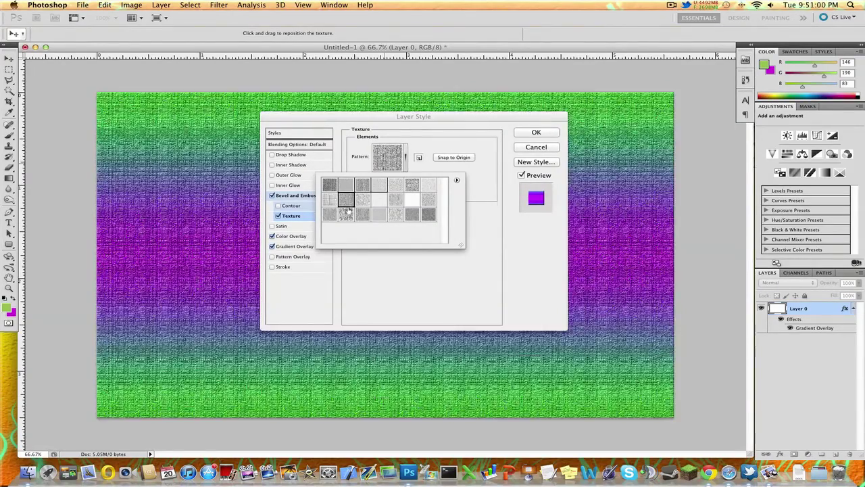
pyautogui.click(346, 213)
pyautogui.click(405, 217)
pyautogui.click(393, 216)
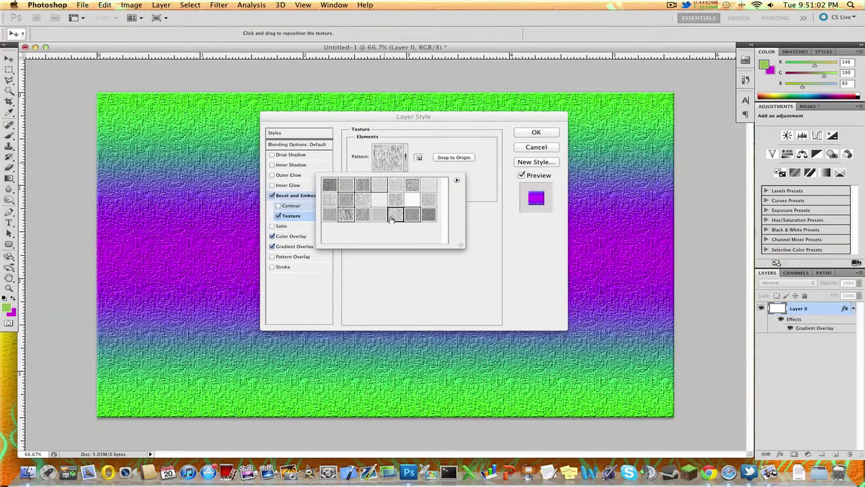
pyautogui.click(379, 216)
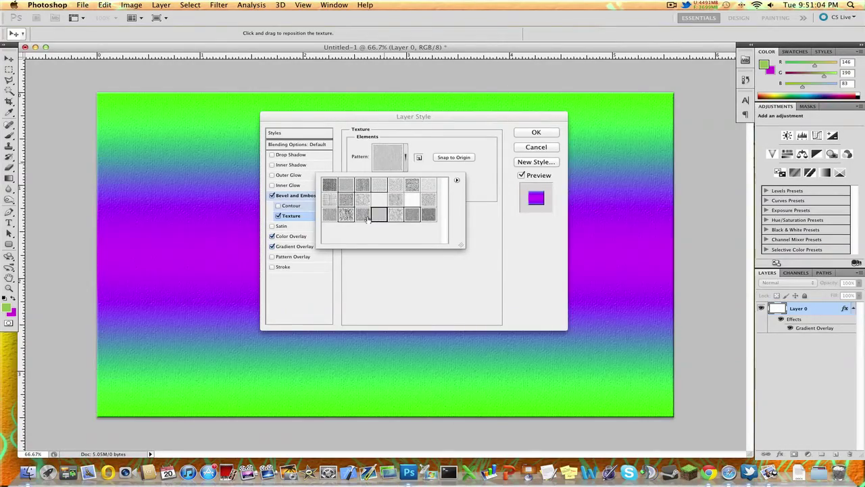
pyautogui.click(364, 216)
pyautogui.click(379, 216)
pyautogui.click(473, 215)
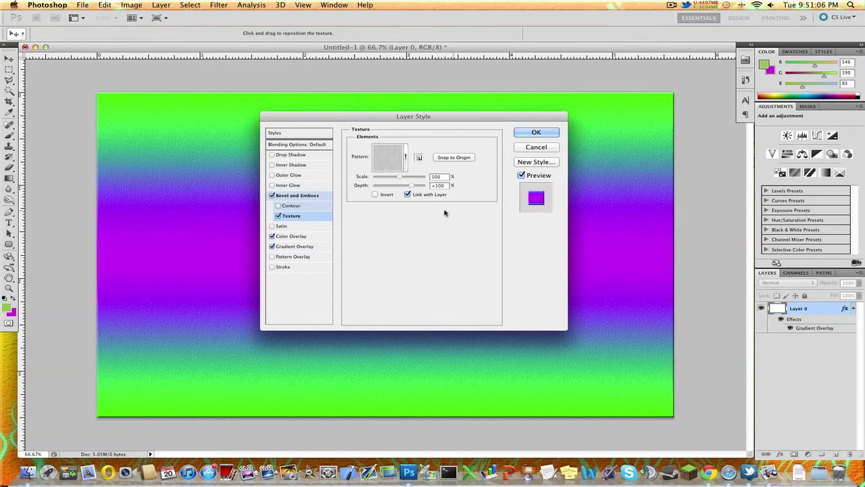
# Set the texture's scale to 216% and its depth to +231%, and apply the layer style.
pyautogui.moveTo(423, 178)
pyautogui.mouseDown()
pyautogui.moveTo(401, 180)
pyautogui.moveTo(413, 189)
pyautogui.mouseUp()
pyautogui.click(435, 176)
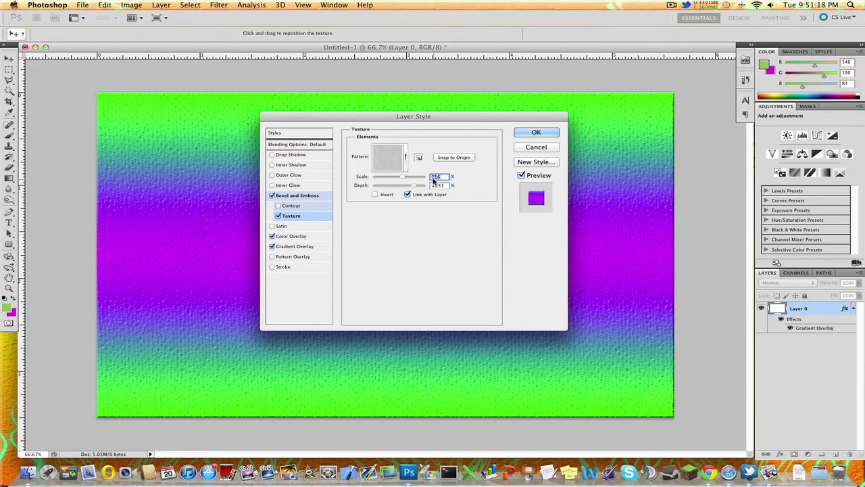
pyautogui.press('Return')
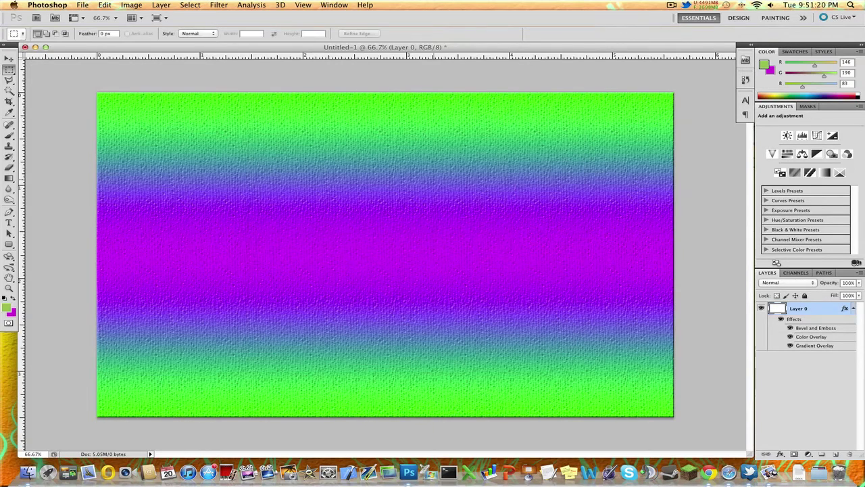
# Reopen the layer's blending options, add a Satin effect and try the Linear Light and Pin Light blend modes on it.
pyautogui.click(782, 453)
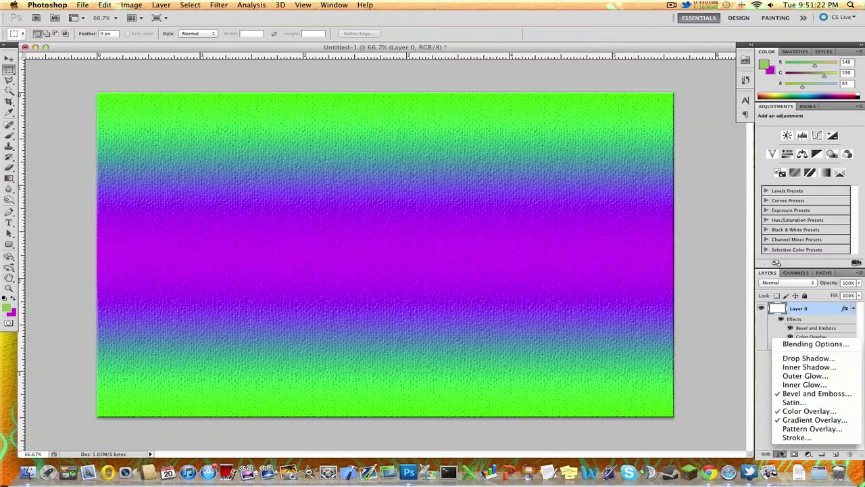
pyautogui.click(804, 343)
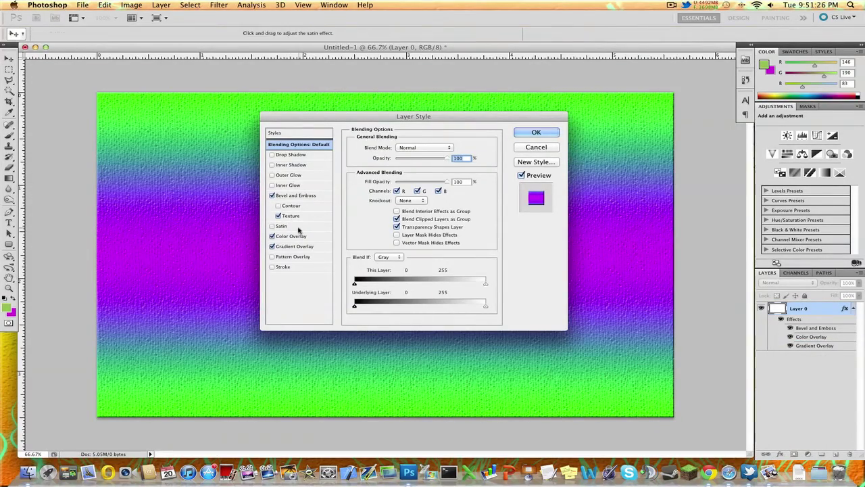
pyautogui.click(280, 226)
pyautogui.click(436, 148)
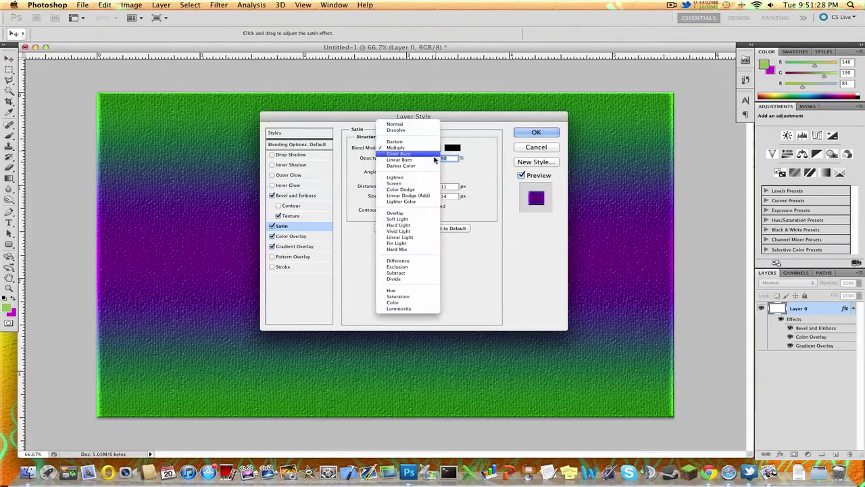
pyautogui.click(432, 149)
pyautogui.click(432, 148)
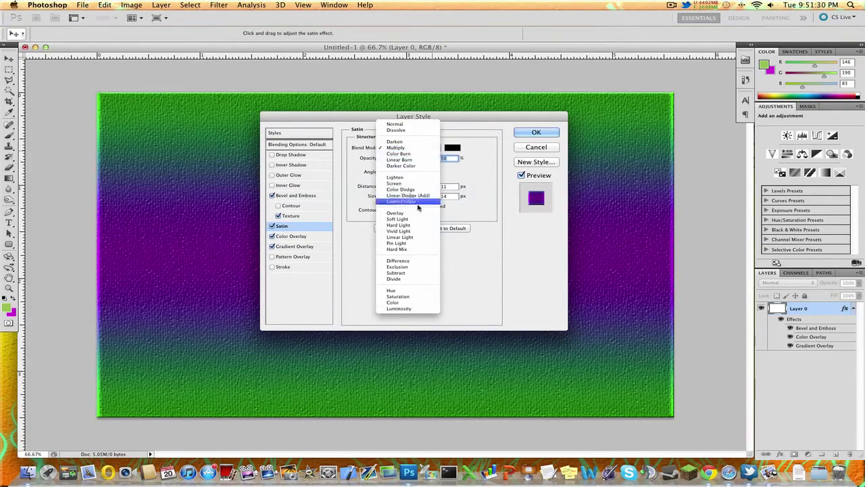
pyautogui.click(400, 237)
pyautogui.click(409, 150)
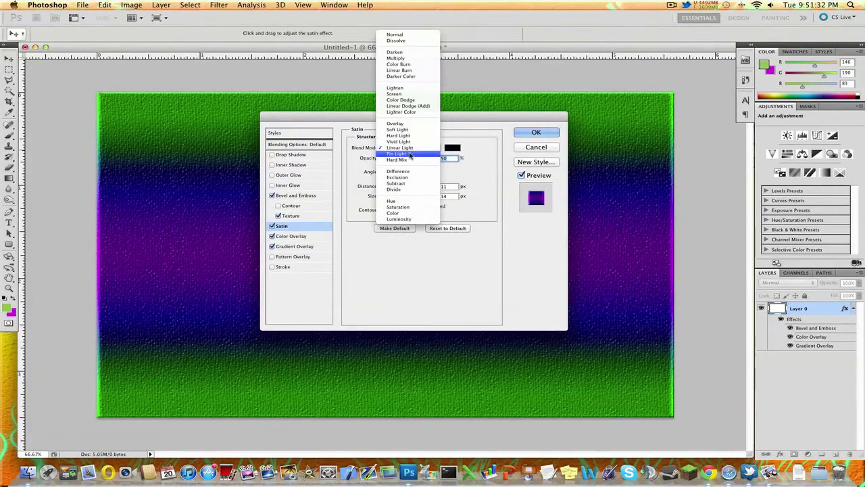
pyautogui.click(409, 154)
pyautogui.click(409, 148)
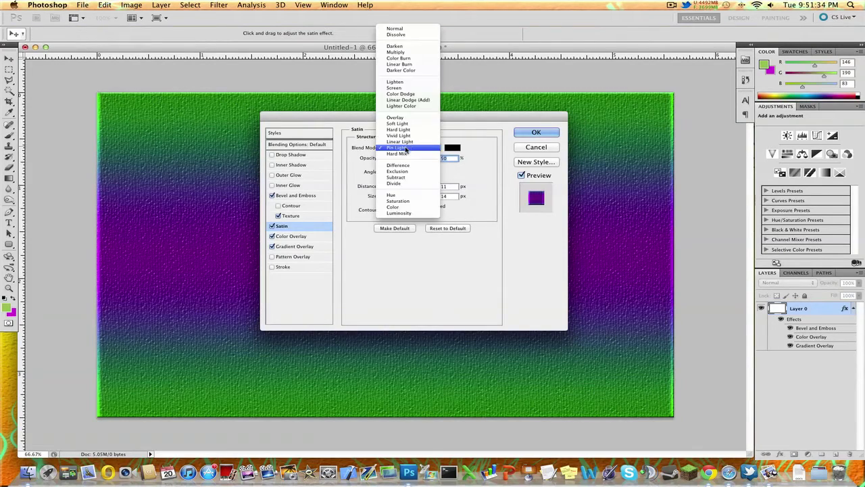
# Turn off the Satin effect, and try a drop shadow on the layer before turning it off as well.
pyautogui.click(353, 177)
pyautogui.click(271, 225)
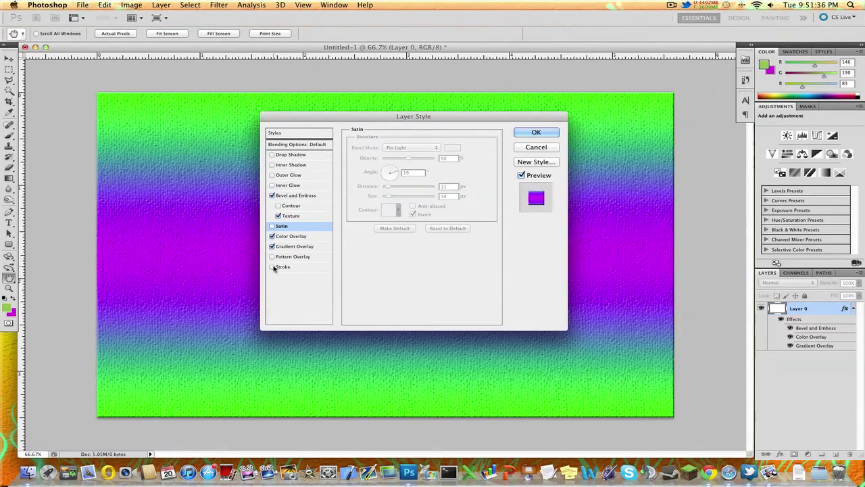
pyautogui.click(290, 156)
pyautogui.click(273, 155)
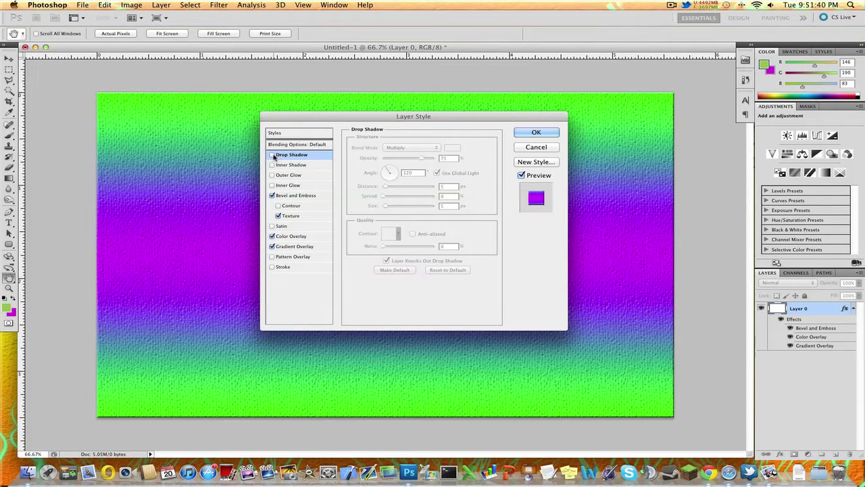
# Add a Pattern Overlay to the layer and choose one of the gray Artist Surfaces patterns for it.
pyautogui.click(290, 256)
pyautogui.click(393, 179)
pyautogui.click(382, 218)
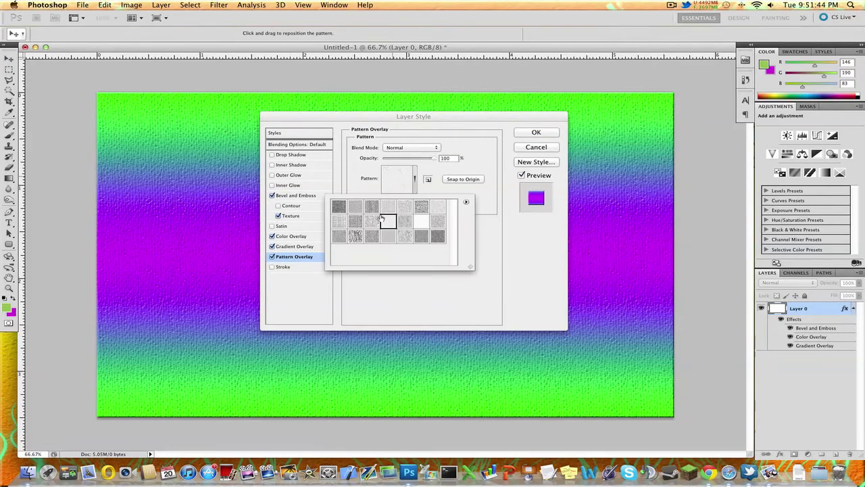
pyautogui.click(400, 214)
pyautogui.click(427, 175)
pyautogui.moveTo(433, 159); pyautogui.dragTo(419, 160)
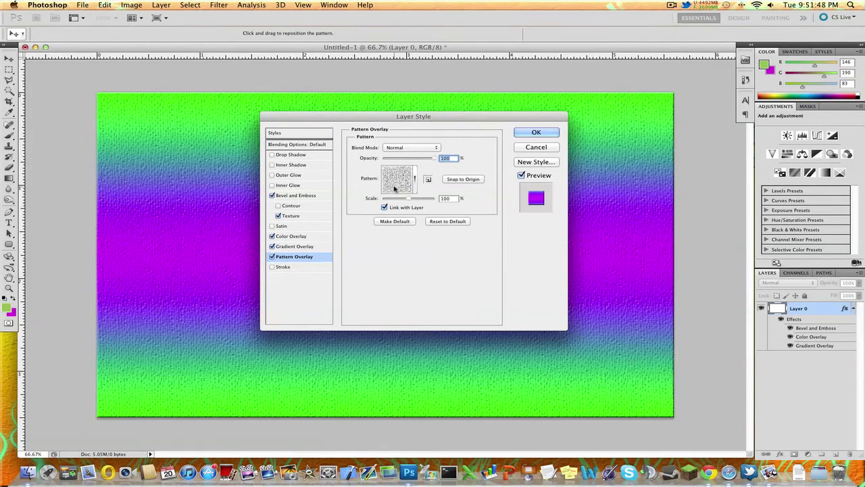
# Load the Rock Patterns set in place of the current patterns for the pattern overlay.
pyautogui.click(393, 191)
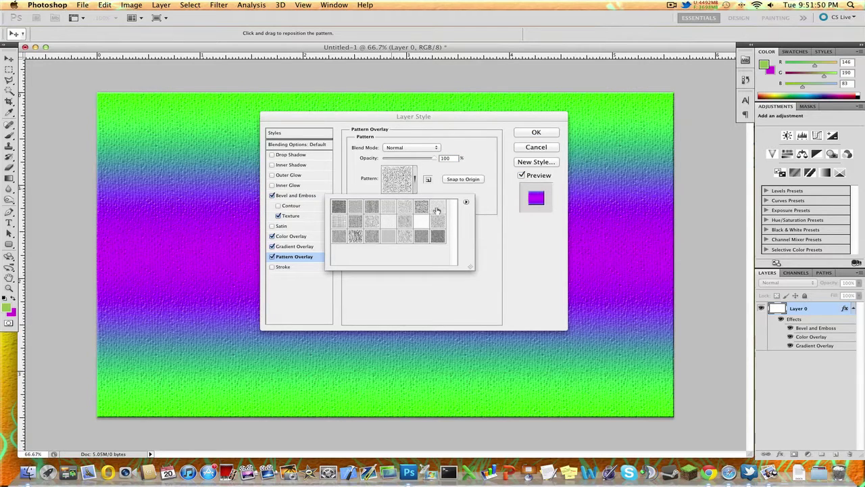
pyautogui.click(466, 203)
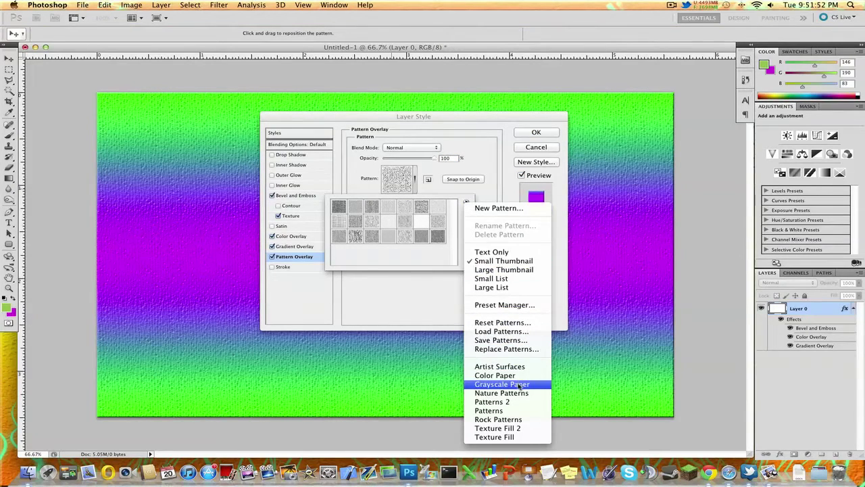
pyautogui.click(517, 419)
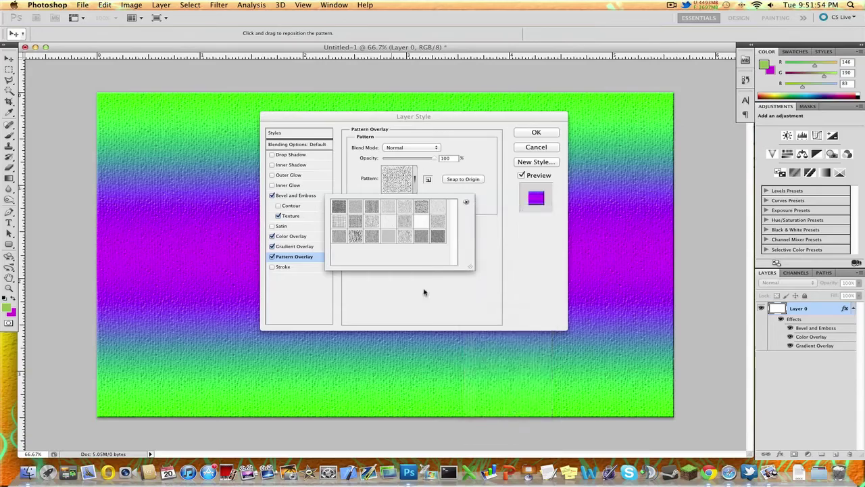
pyautogui.click(505, 162)
# Choose the second rock pattern, the pebble-like one, for the pattern overlay and set its scale to 608%.
pyautogui.click(339, 206)
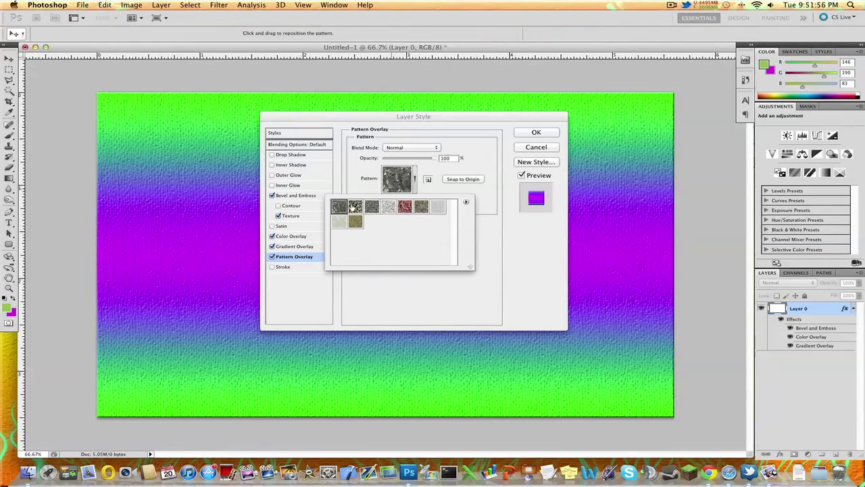
pyautogui.click(355, 206)
pyautogui.click(404, 180)
pyautogui.moveTo(409, 201); pyautogui.dragTo(423, 205)
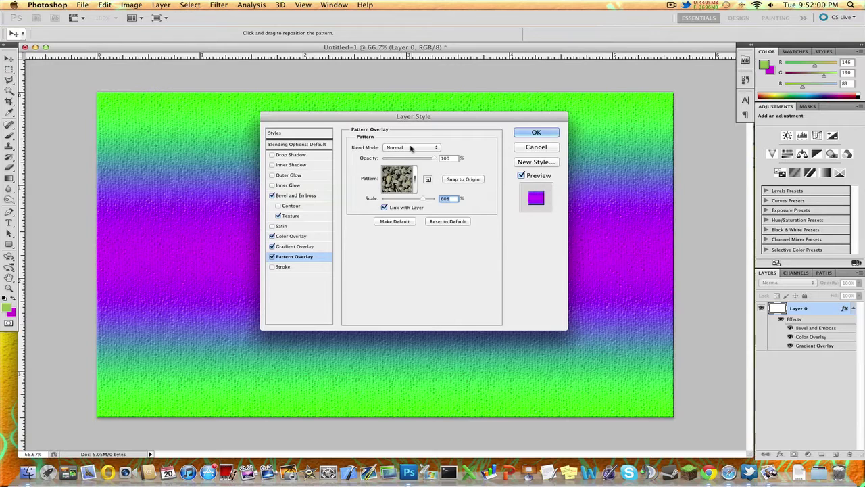
# Turn off the Pattern Overlay, leave Stroke off, and apply the remaining layer styles to the background layer.
pyautogui.click(272, 258)
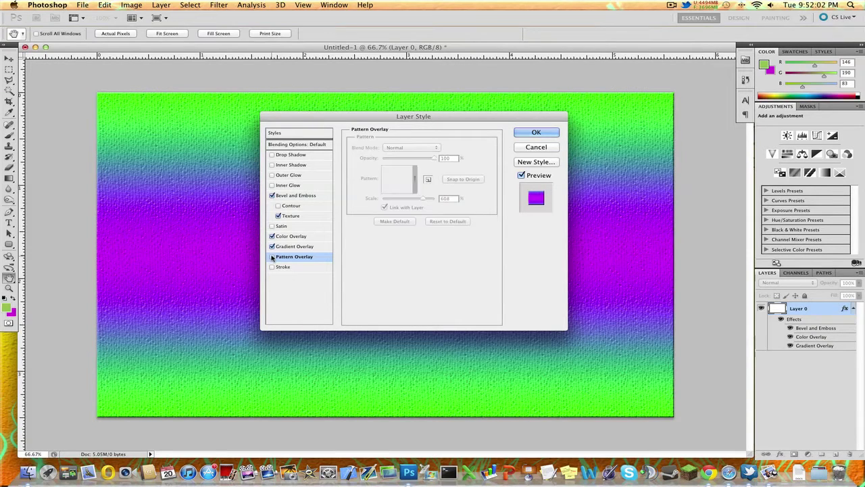
pyautogui.click(272, 258)
pyautogui.click(272, 257)
pyautogui.click(272, 257)
pyautogui.click(272, 258)
pyautogui.click(272, 257)
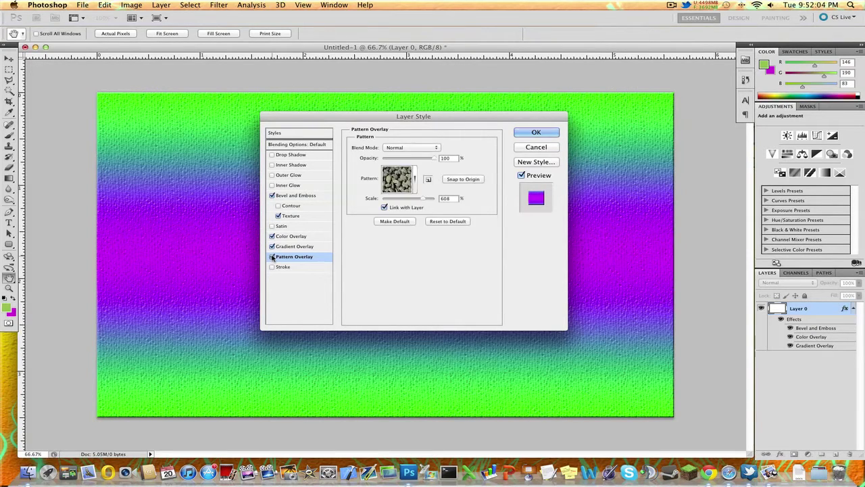
pyautogui.click(272, 258)
pyautogui.click(272, 267)
pyautogui.click(271, 267)
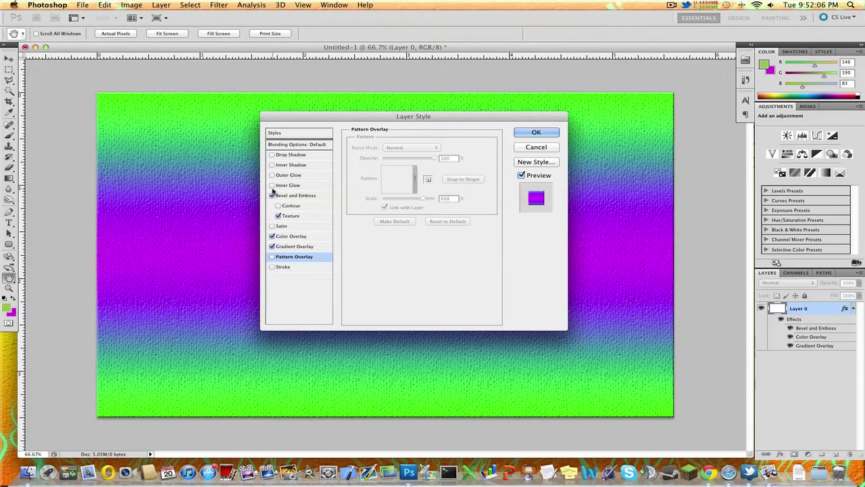
pyautogui.click(553, 133)
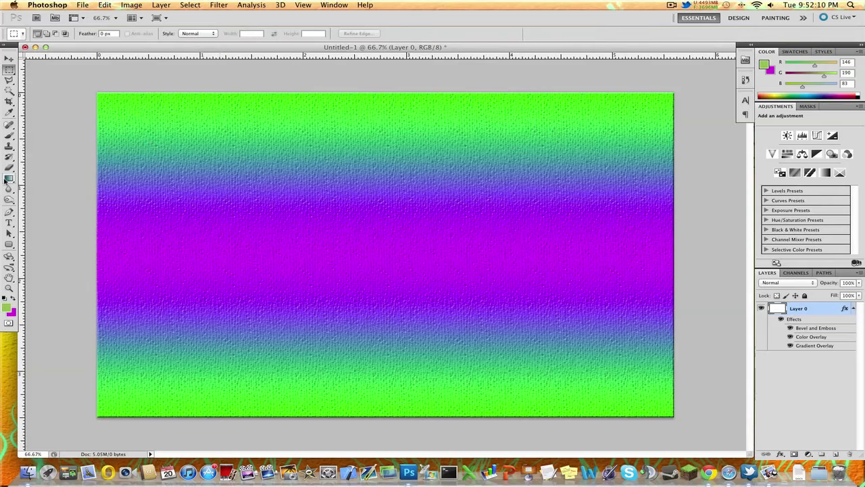
# Add the text "SKULLFLAG44" across the middle of the canvas in Myriad Pro at 70 pt.
pyautogui.click(9, 222)
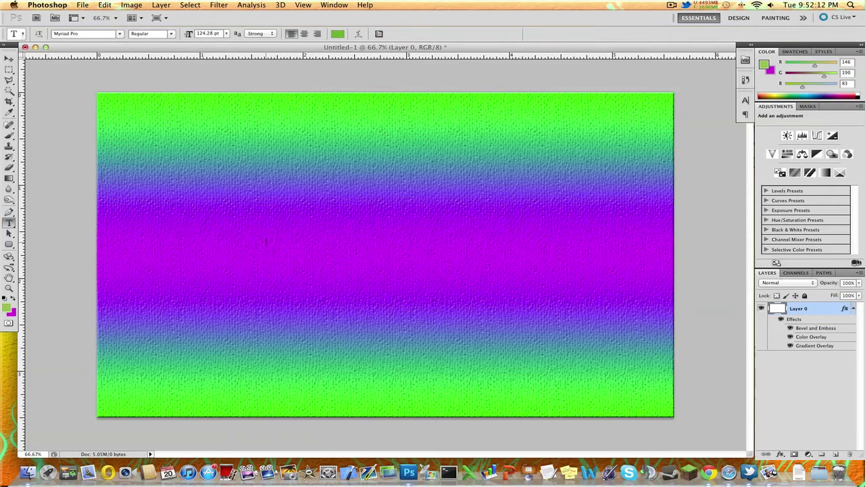
pyautogui.click(265, 241)
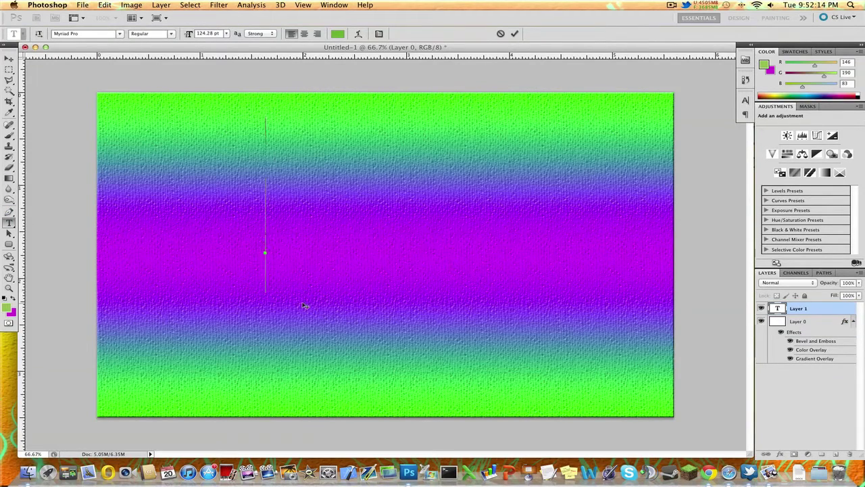
pyautogui.click(209, 33)
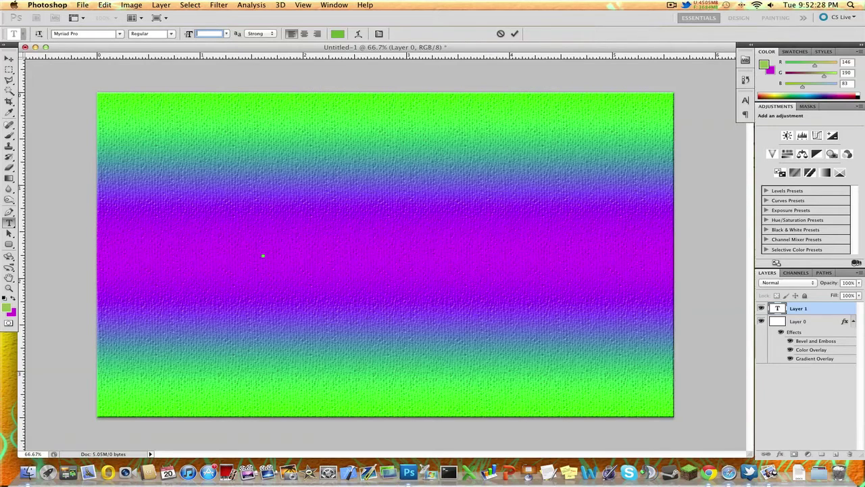
pyautogui.write('0')
pyautogui.press('Return')
pyautogui.write('SKULLFLA')
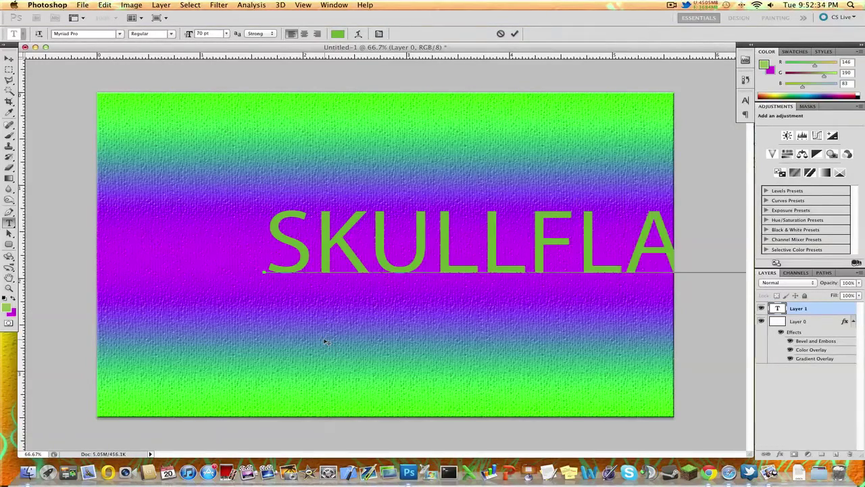
pyautogui.write('G44')
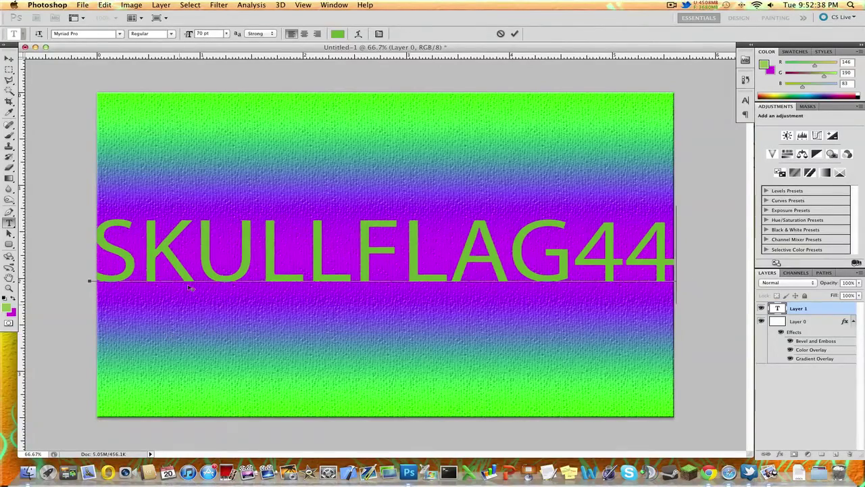
# Set the size of the whole text to 60 pt and move it near the middle of the canvas.
pyautogui.doubleClick(218, 231)
pyautogui.click(218, 34)
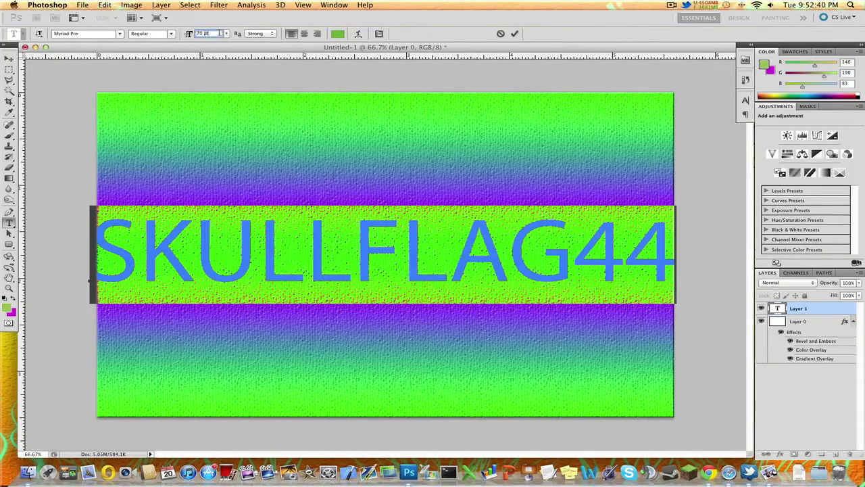
pyautogui.write('60')
pyautogui.press('Return')
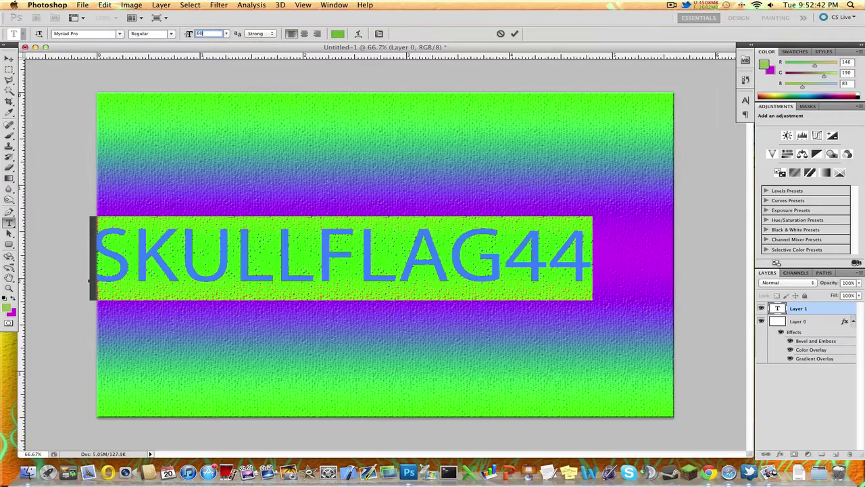
pyautogui.moveTo(373, 348); pyautogui.dragTo(446, 311)
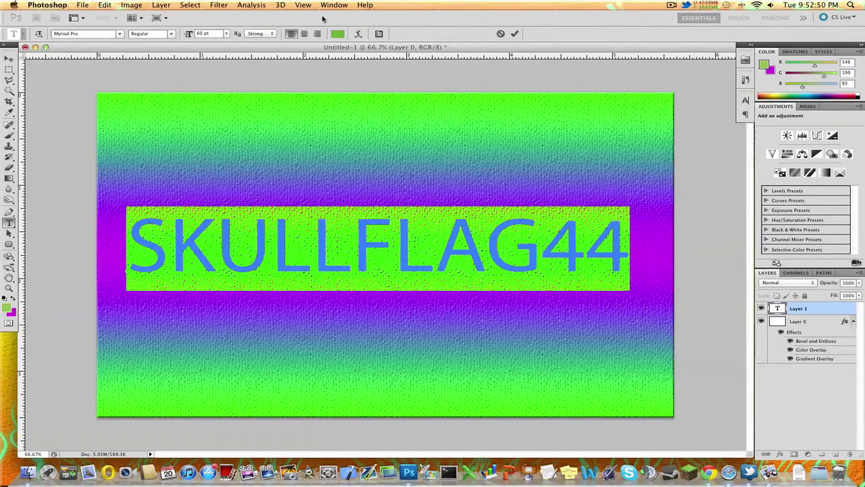
# Commit the text and add a vertical guide, positioned halfway across the canvas width.
pyautogui.click(303, 5)
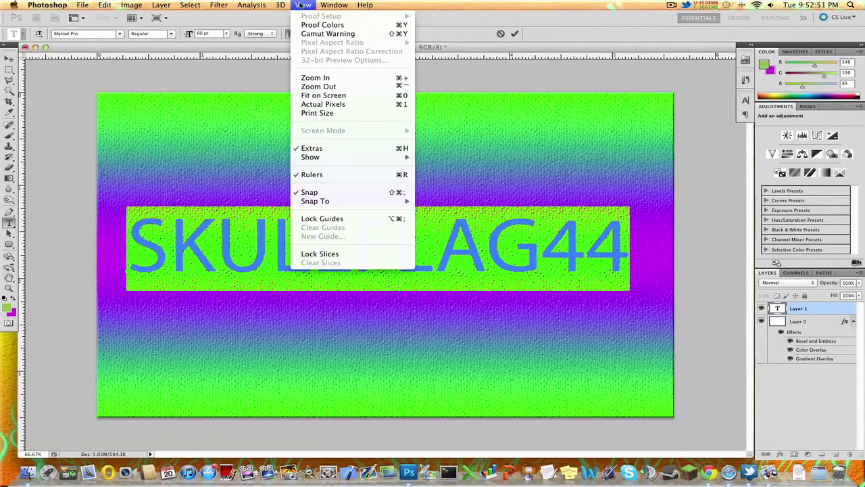
pyautogui.click(353, 219)
pyautogui.press('super+Return')
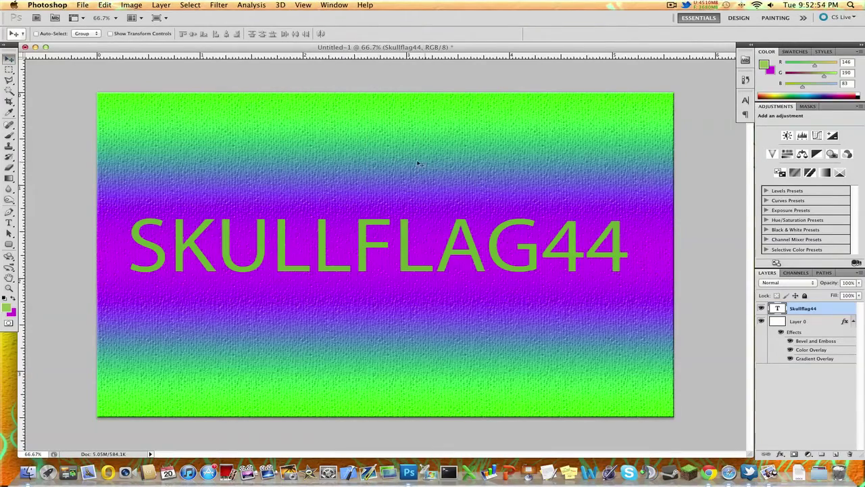
pyautogui.click(302, 5)
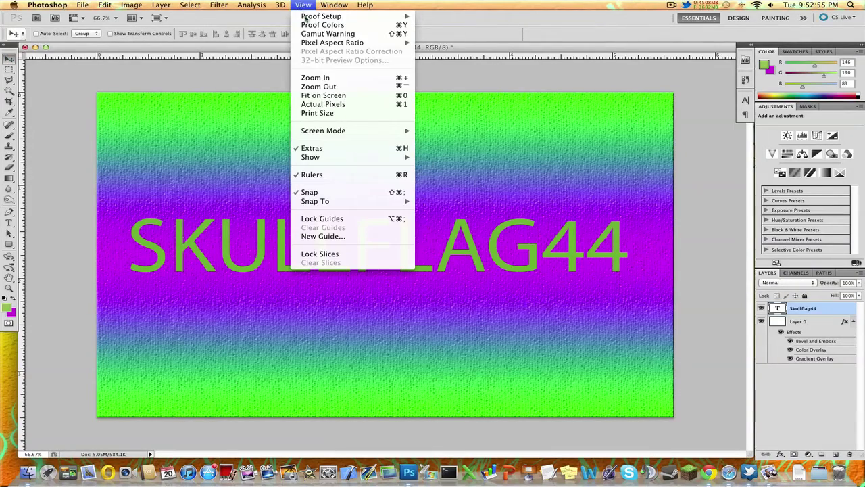
pyautogui.click(358, 236)
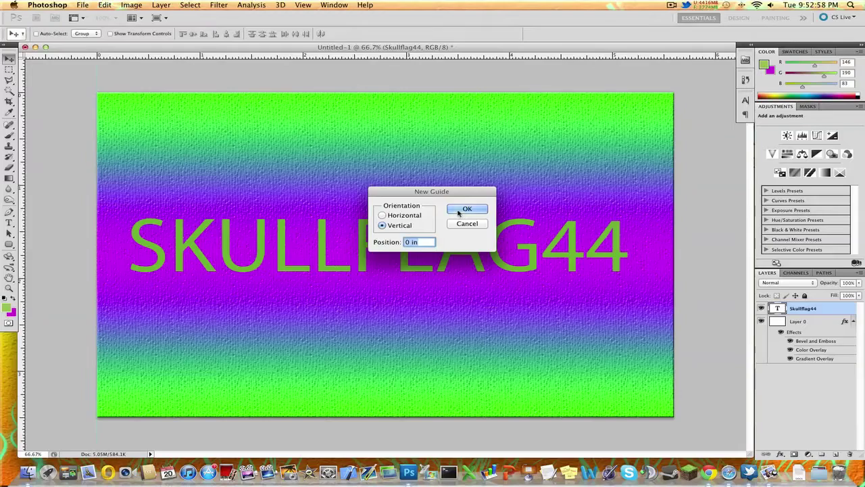
pyautogui.click(466, 210)
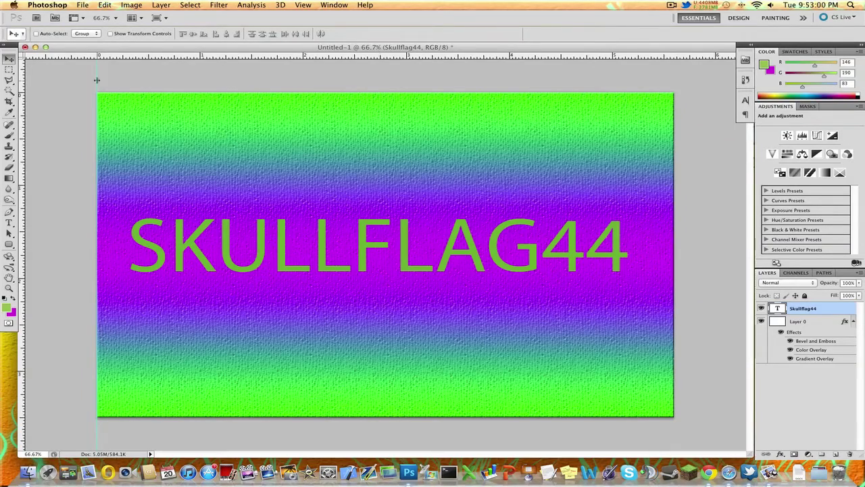
pyautogui.moveTo(96, 80); pyautogui.dragTo(384, 101)
# Add a horizontal guide and position it halfway down the canvas height.
pyautogui.click(303, 5)
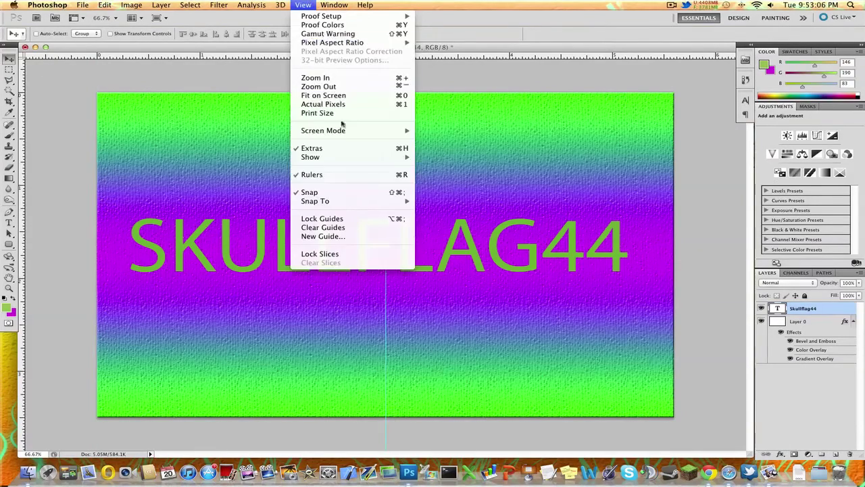
pyautogui.moveTo(355, 201)
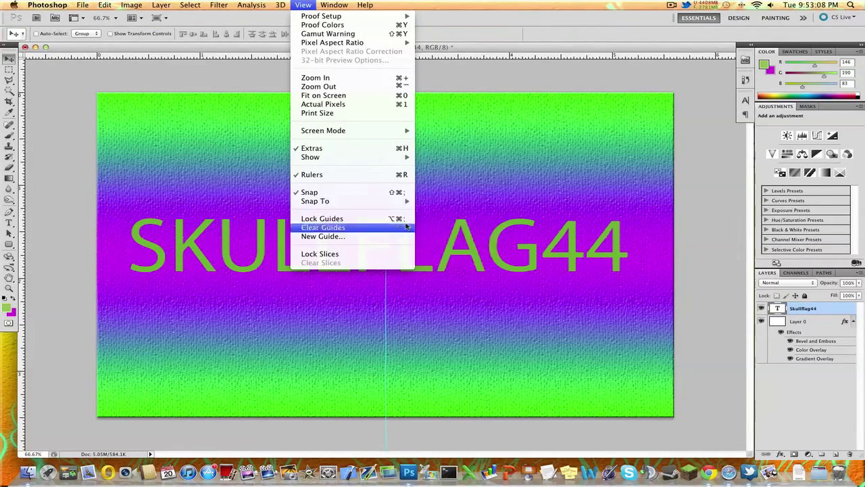
pyautogui.click(383, 236)
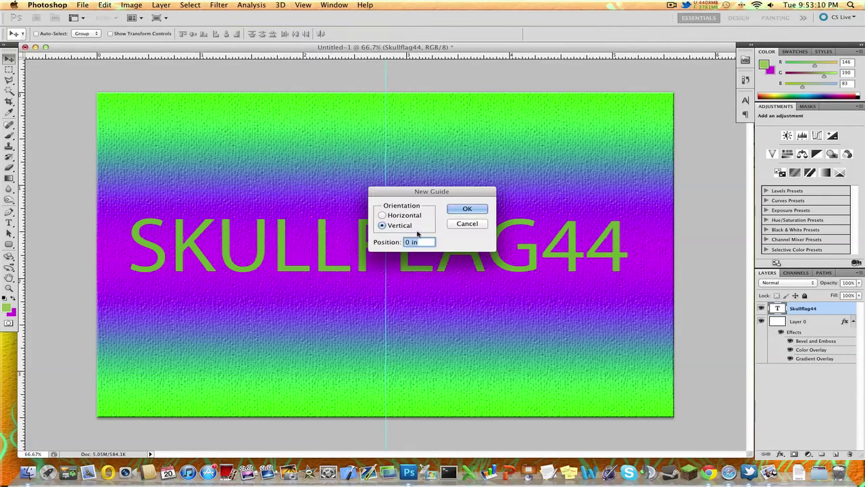
pyautogui.click(404, 216)
pyautogui.click(466, 209)
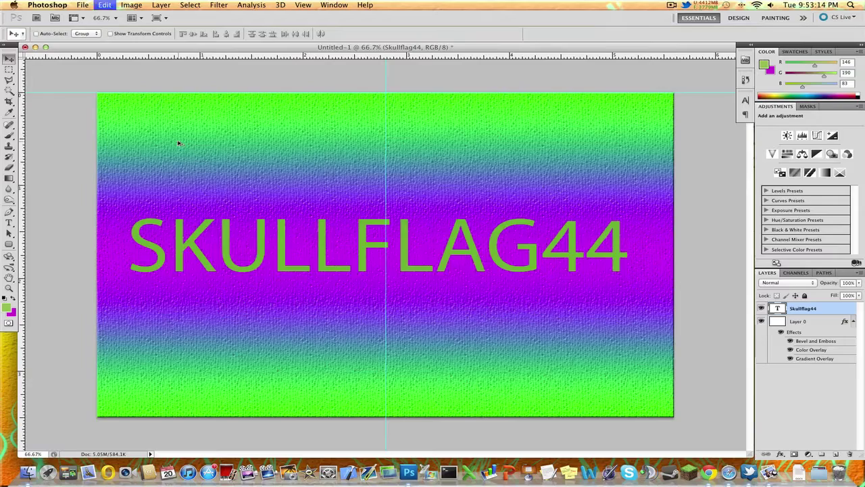
pyautogui.moveTo(99, 97); pyautogui.dragTo(92, 255)
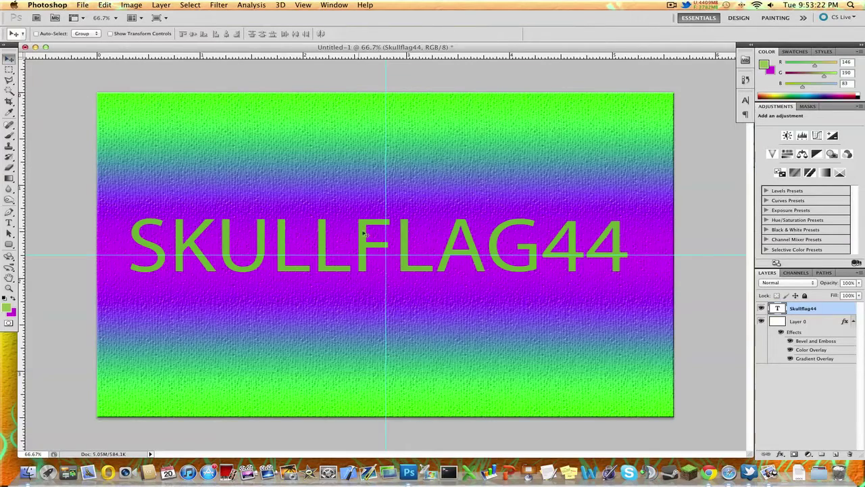
# Move the SKULLFLAG44 text so it is centered on the intersection of the two guides.
pyautogui.moveTo(375, 250); pyautogui.dragTo(381, 257)
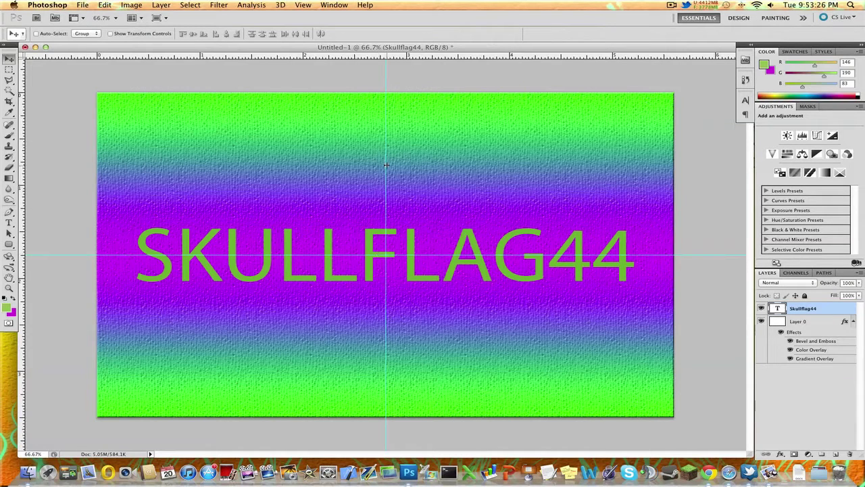
pyautogui.click(279, 5)
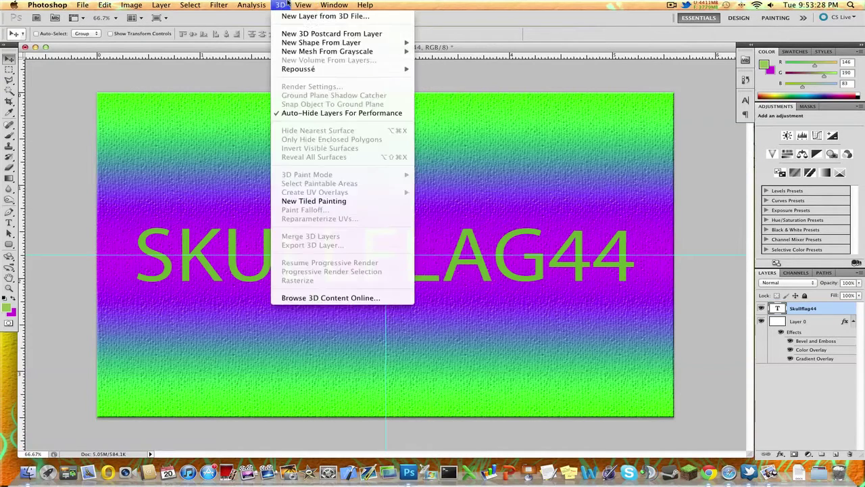
pyautogui.moveTo(302, 4)
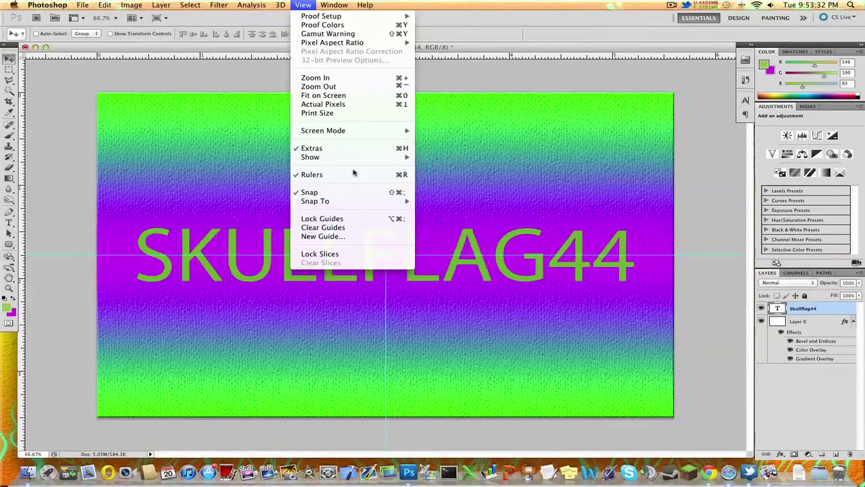
pyautogui.click(482, 79)
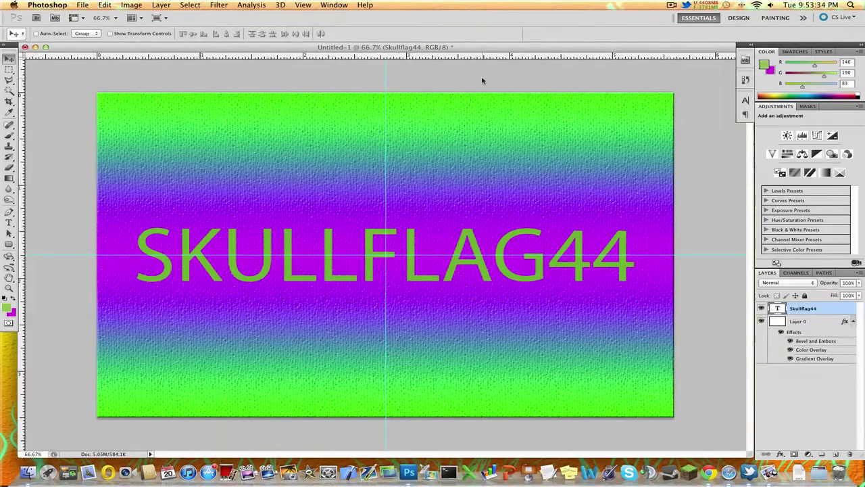
pyautogui.click(9, 223)
pyautogui.doubleClick(292, 259)
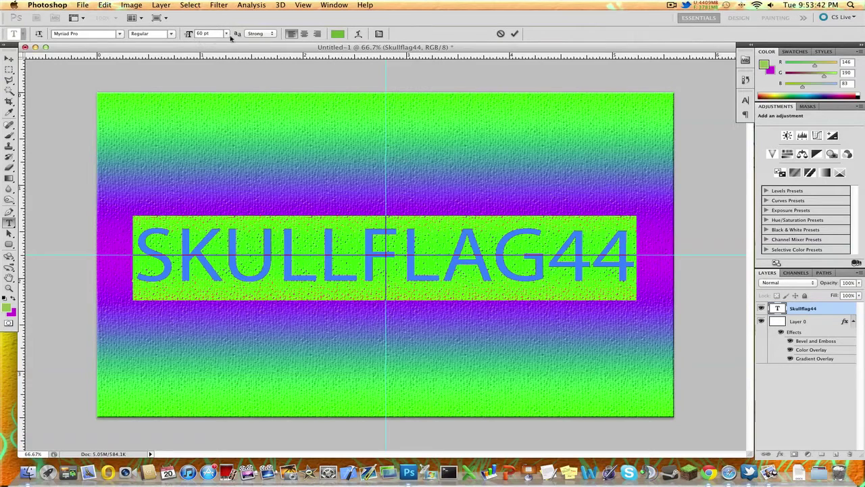
pyautogui.click(338, 35)
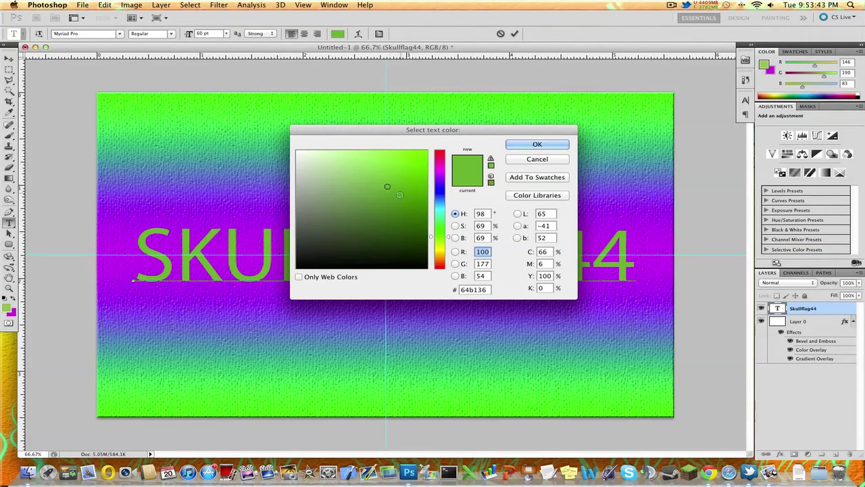
pyautogui.click(532, 162)
pyautogui.doubleClick(523, 240)
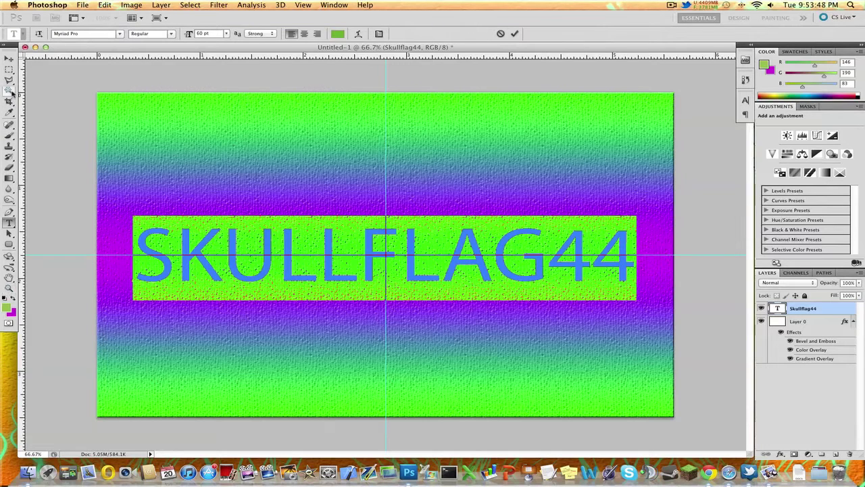
# Sample the bright green at the background's upper edge with the Eyedropper and confirm 00d21e as the foreground color while editing the text.
pyautogui.click(9, 112)
pyautogui.click(112, 95)
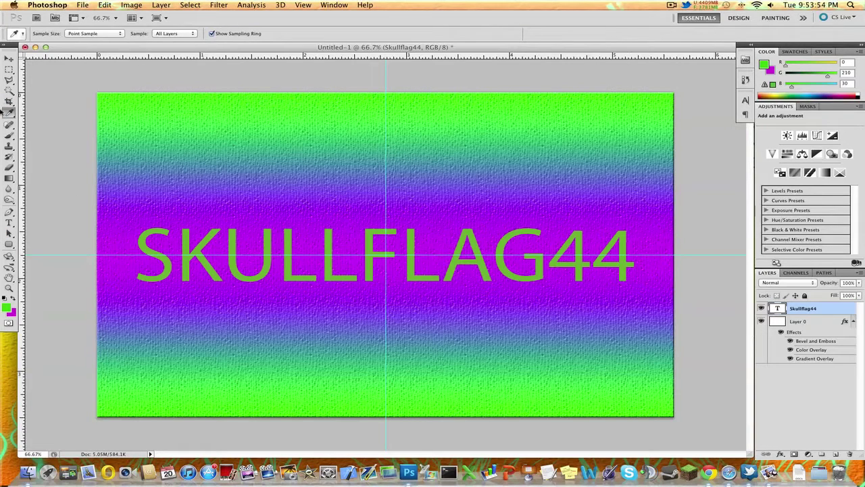
pyautogui.click(9, 223)
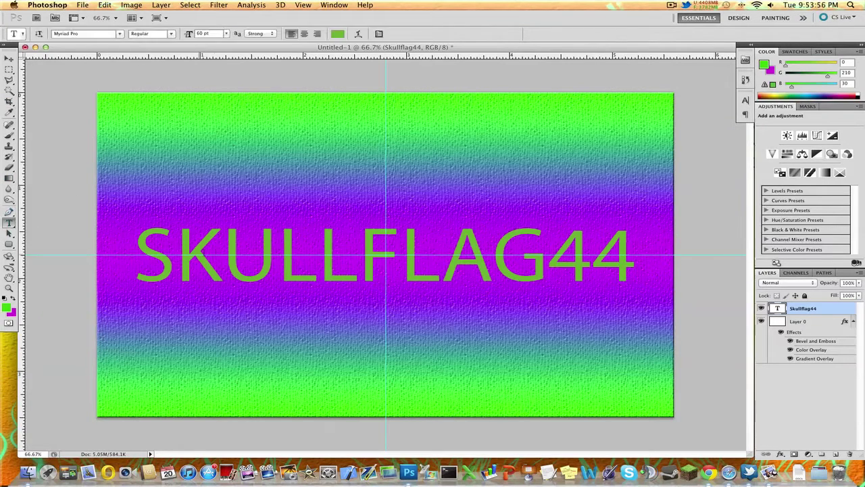
pyautogui.click(233, 288)
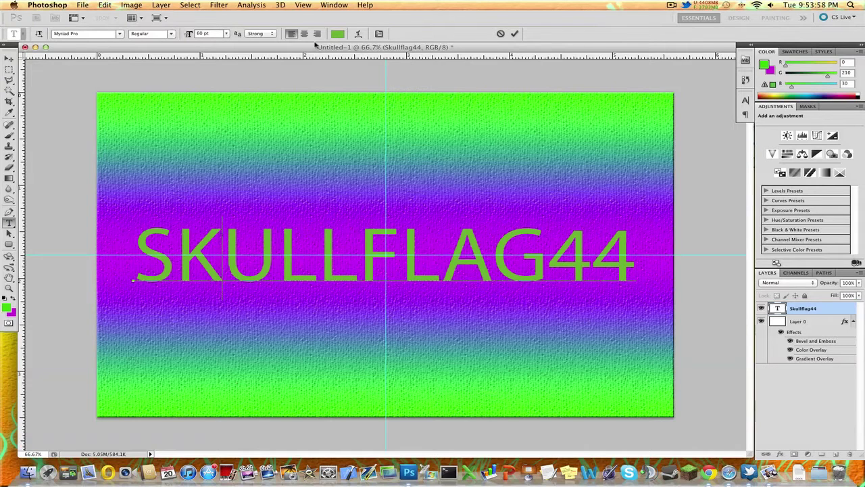
pyautogui.click(7, 308)
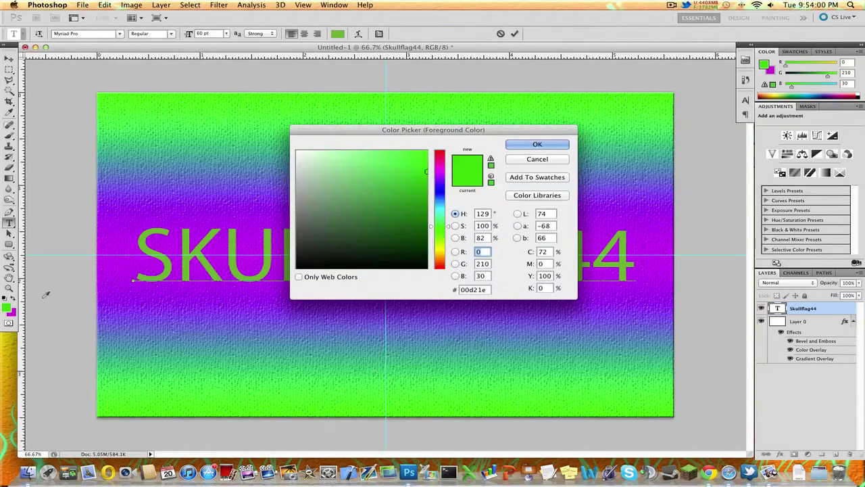
pyautogui.click(512, 143)
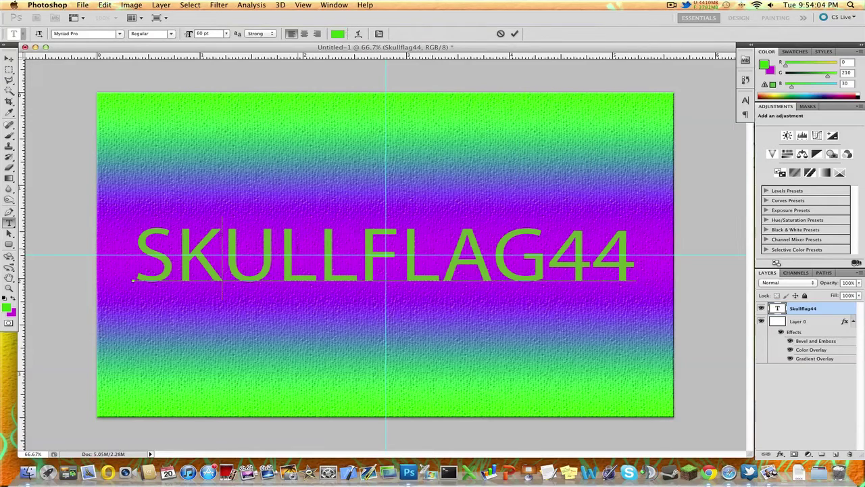
# Recolor all of the SKULLFLAG44 text to a bright, fully saturated green matching the background's edges.
pyautogui.press('super+a')
pyautogui.click(338, 33)
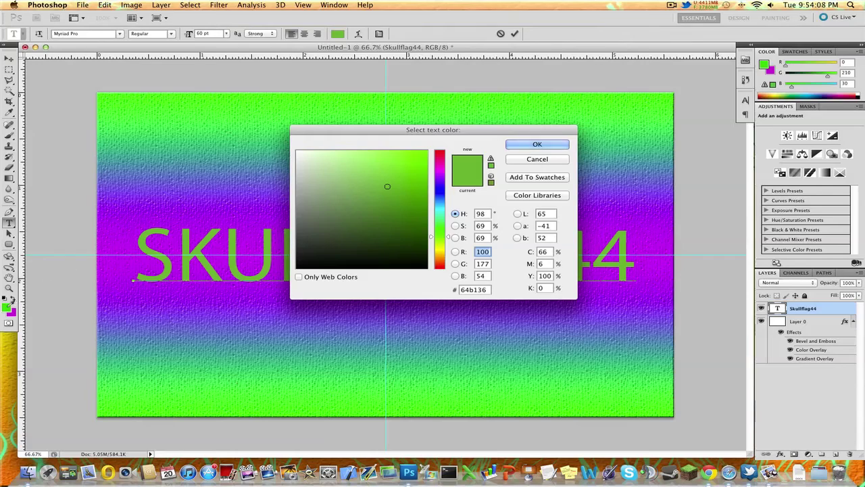
pyautogui.click(423, 153)
pyautogui.click(537, 144)
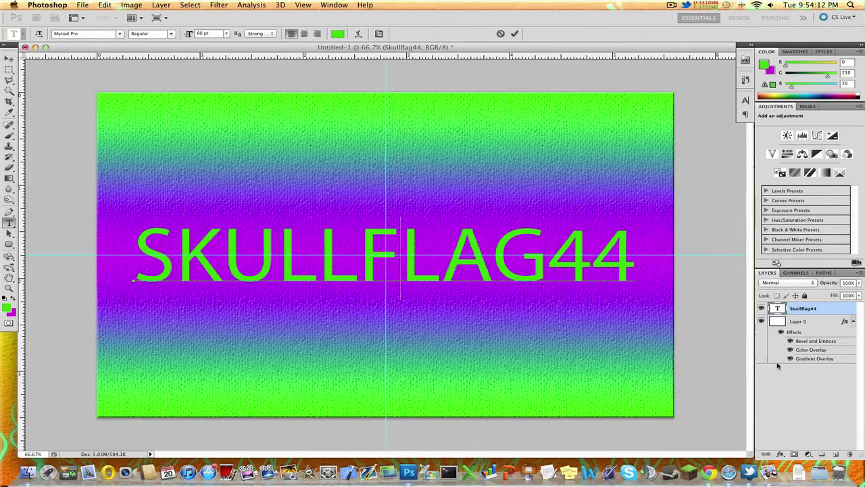
pyautogui.doubleClick(619, 259)
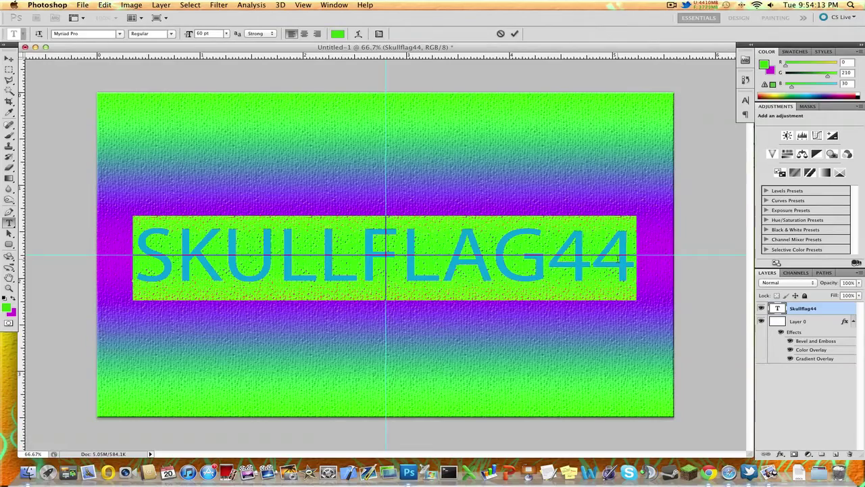
# Add a drop shadow to the SKULLFLAG44 text layer with a distance of 775 px and an angle of -18°.
pyautogui.click(780, 453)
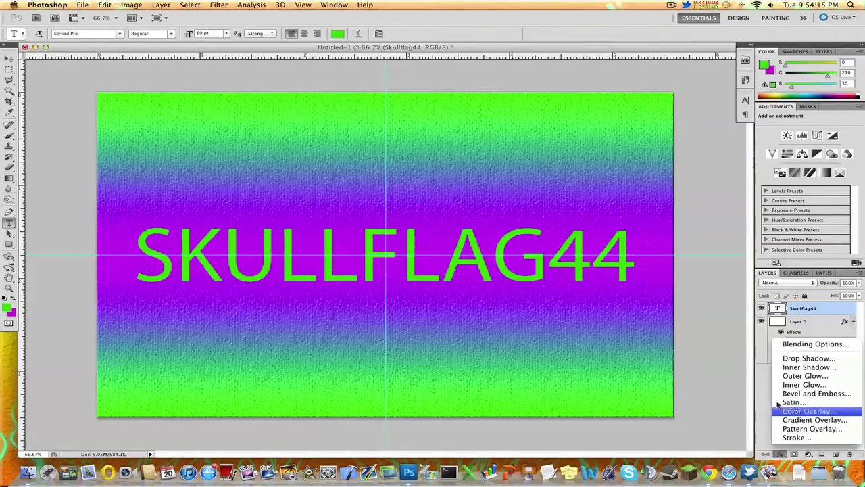
pyautogui.click(796, 344)
pyautogui.click(273, 155)
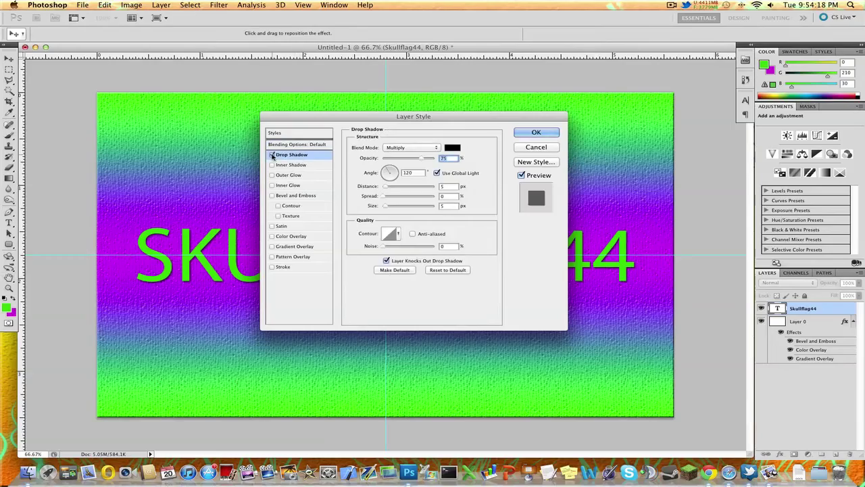
pyautogui.moveTo(289, 123); pyautogui.dragTo(665, 232)
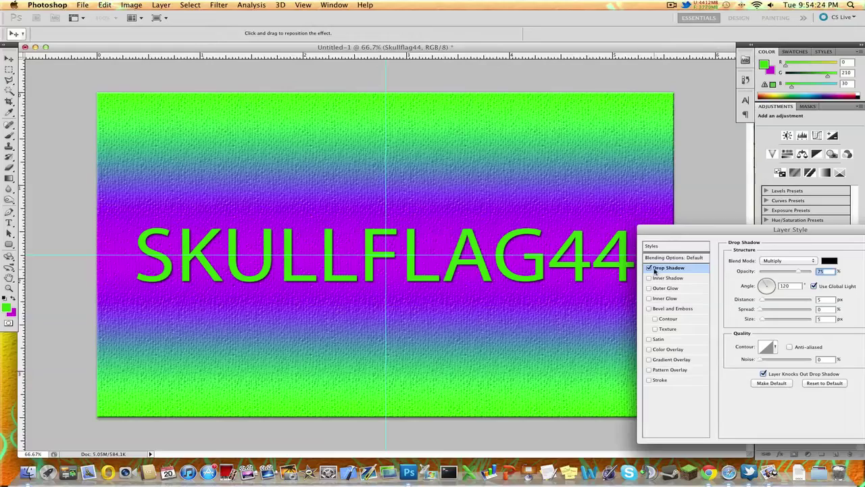
pyautogui.click(650, 269)
pyautogui.click(650, 268)
pyautogui.moveTo(665, 232); pyautogui.dragTo(436, 157)
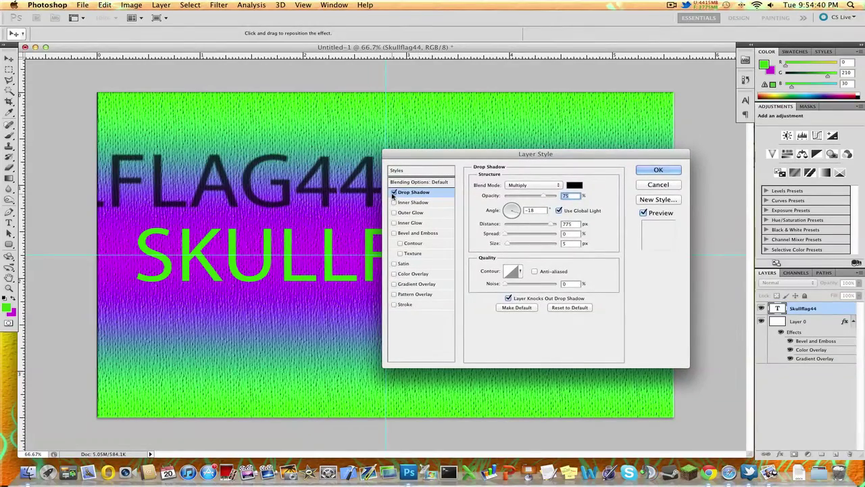
# Set the text's drop shadow angle to -90° and apply the layer style.
pyautogui.click(532, 210)
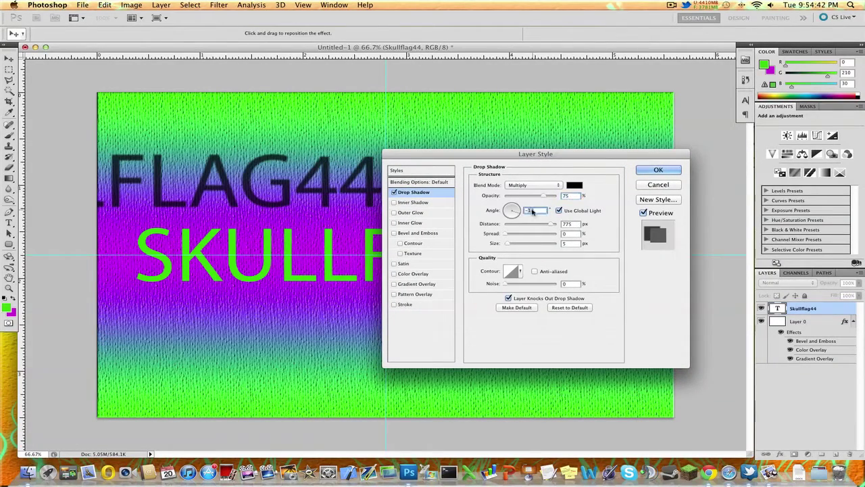
pyautogui.write('90')
pyautogui.press('Return')
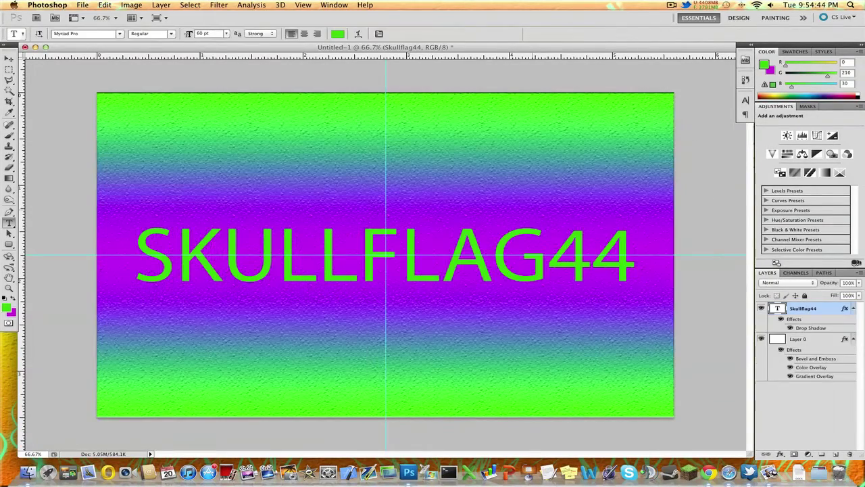
# Reopen the text's layer style, set the drop shadow's global light angle to -28°, and turn the drop shadow off.
pyautogui.click(780, 453)
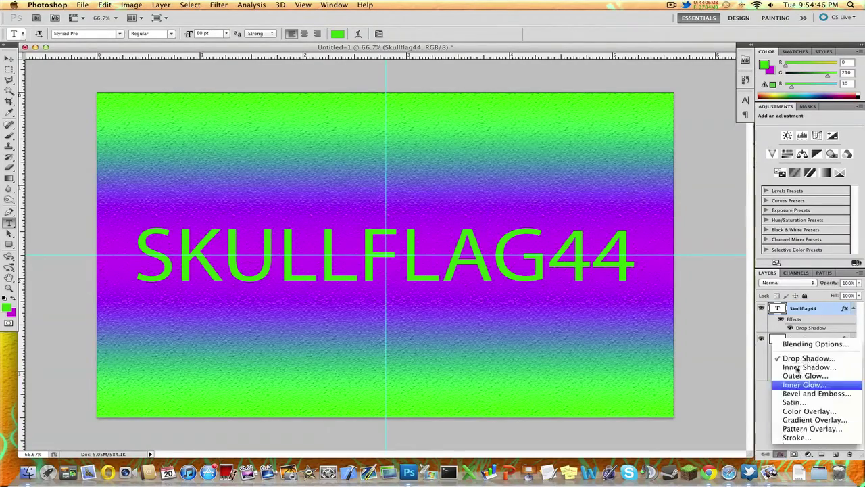
pyautogui.click(807, 345)
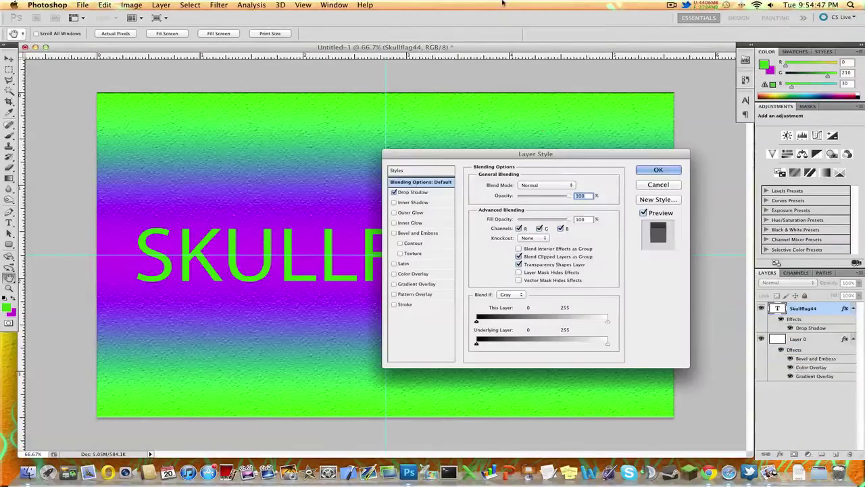
pyautogui.click(413, 192)
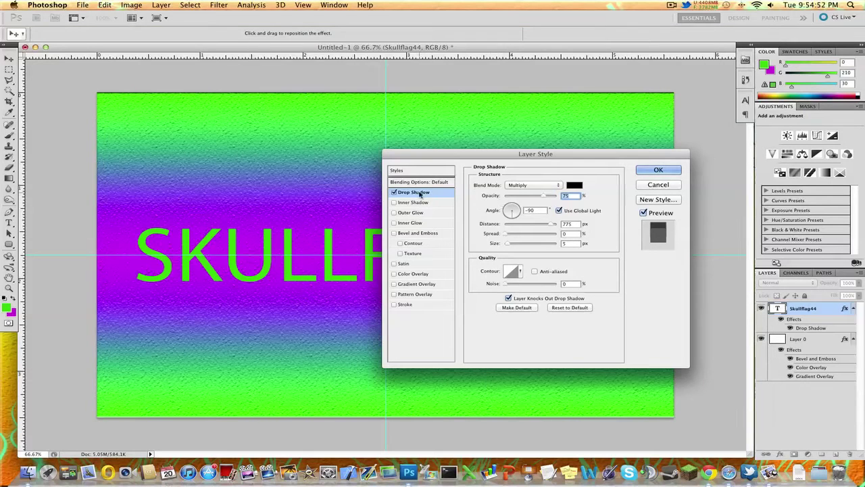
pyautogui.moveTo(508, 211); pyautogui.dragTo(484, 202)
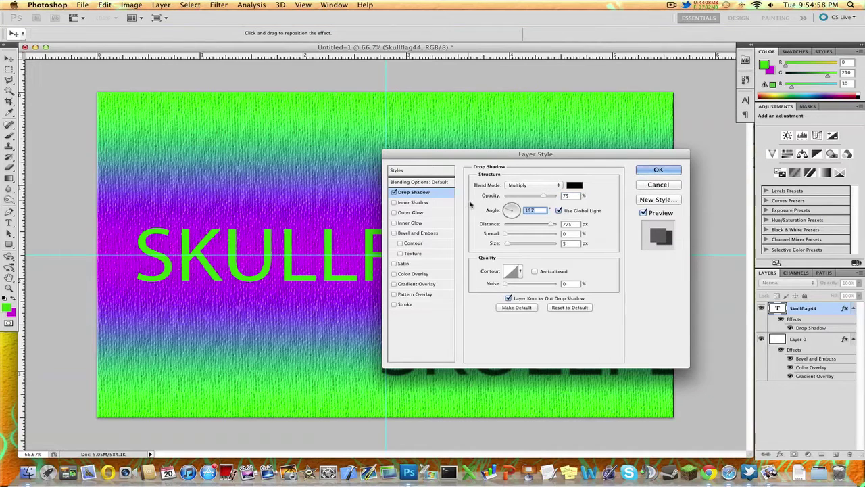
pyautogui.click(513, 212)
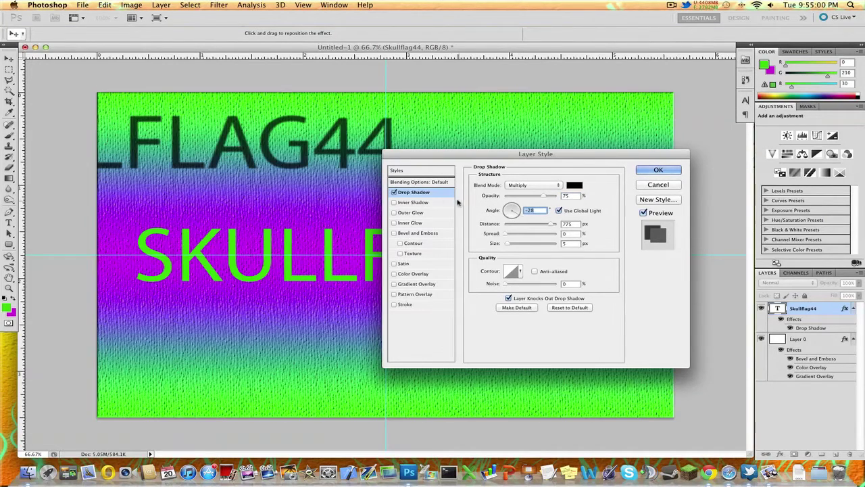
pyautogui.click(395, 192)
# Try the Inner Shadow and Outer Glow effects on the text, turning each one off again.
pyautogui.click(394, 203)
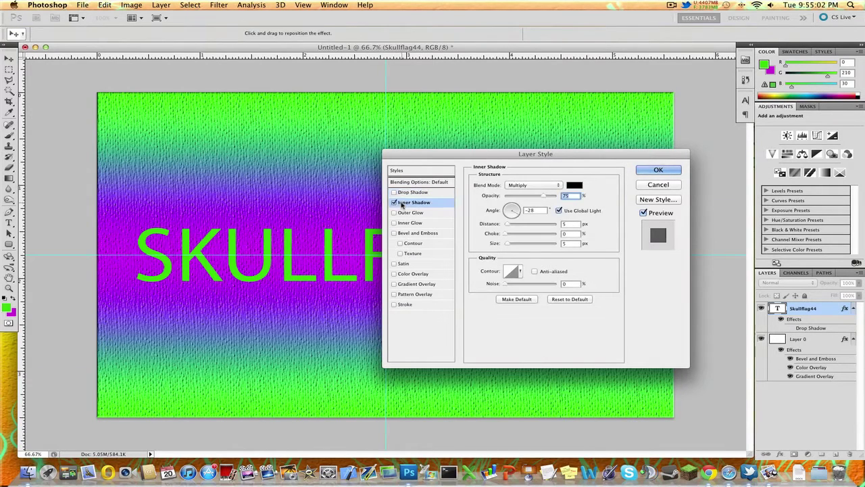
pyautogui.click(394, 202)
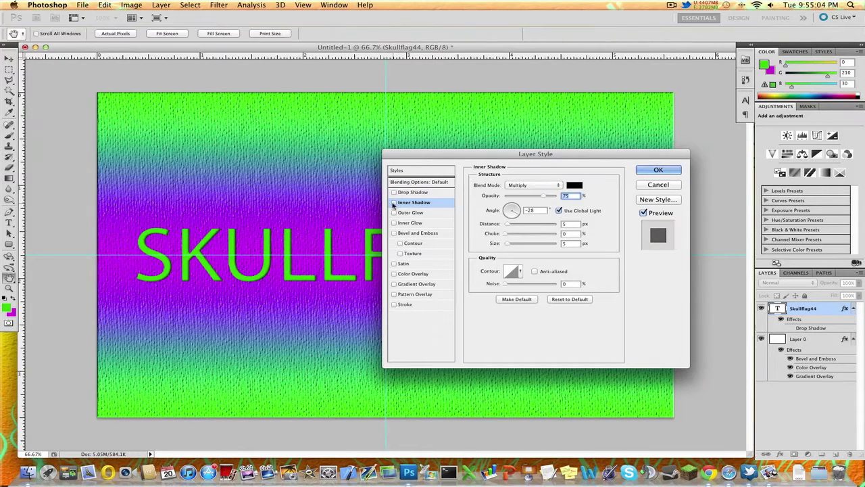
pyautogui.click(395, 213)
pyautogui.click(394, 213)
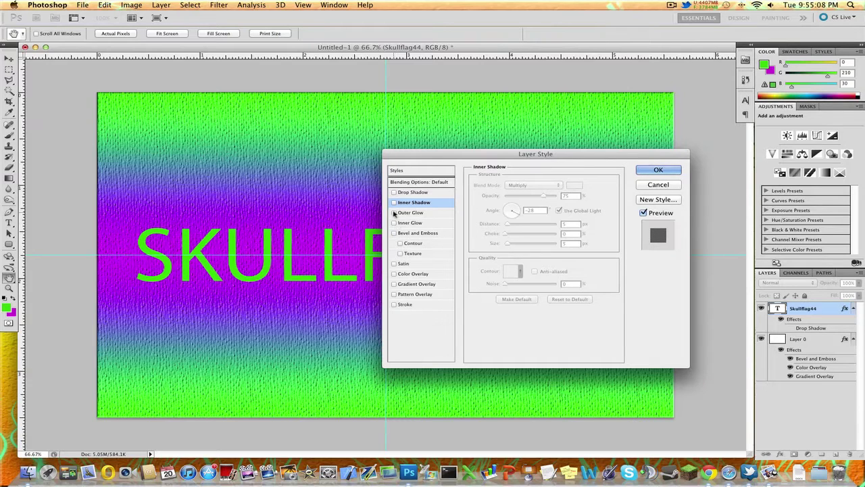
pyautogui.click(395, 213)
pyautogui.click(409, 213)
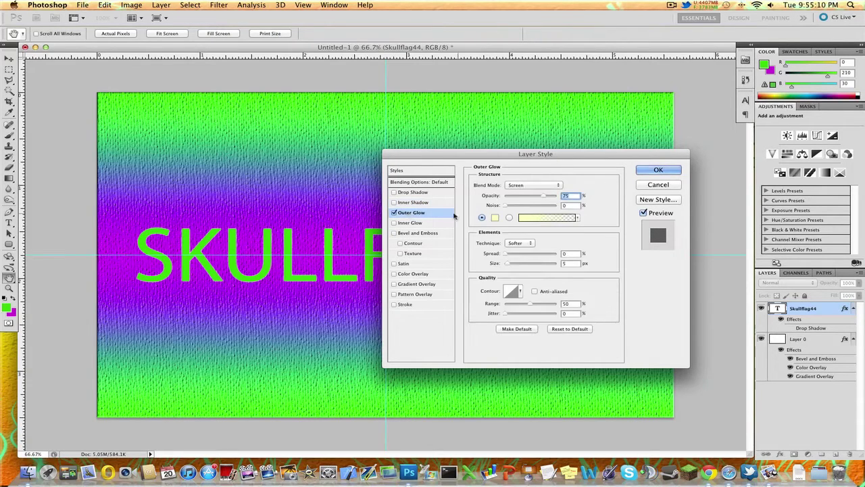
pyautogui.click(395, 212)
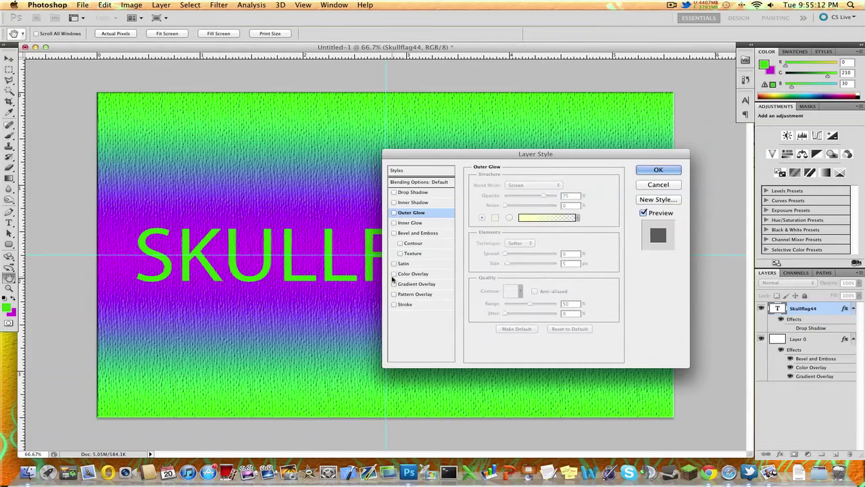
# Try a red Color Overlay on the text and turn it off again.
pyautogui.click(394, 274)
pyautogui.click(439, 274)
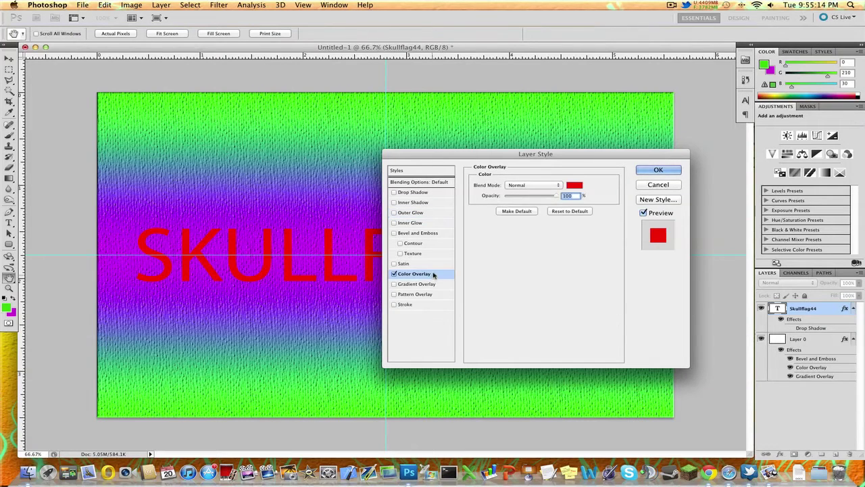
pyautogui.click(394, 273)
# Add a Gradient Overlay to the text using the Orange, Yellow, Orange preset.
pyautogui.click(408, 284)
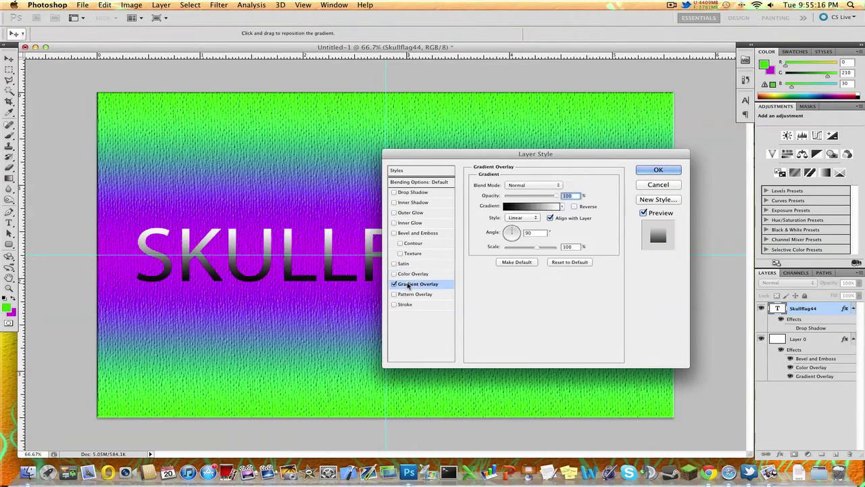
pyautogui.click(515, 212)
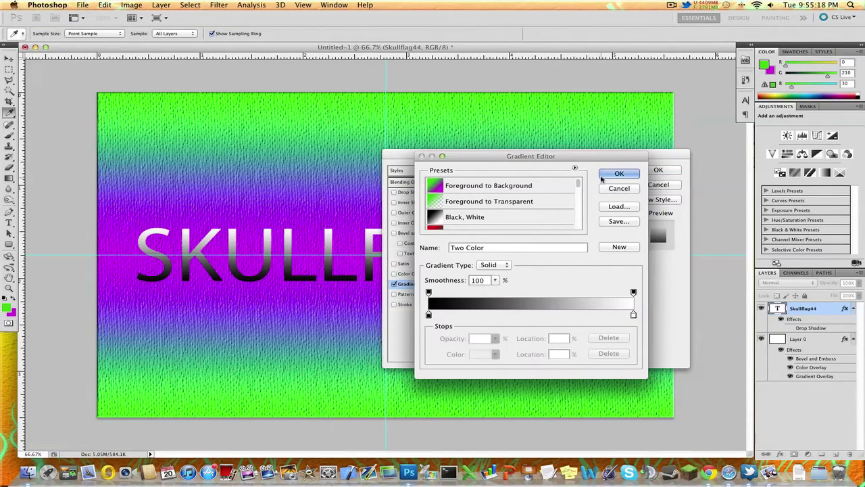
pyautogui.moveTo(578, 183); pyautogui.dragTo(580, 201)
pyautogui.click(560, 198)
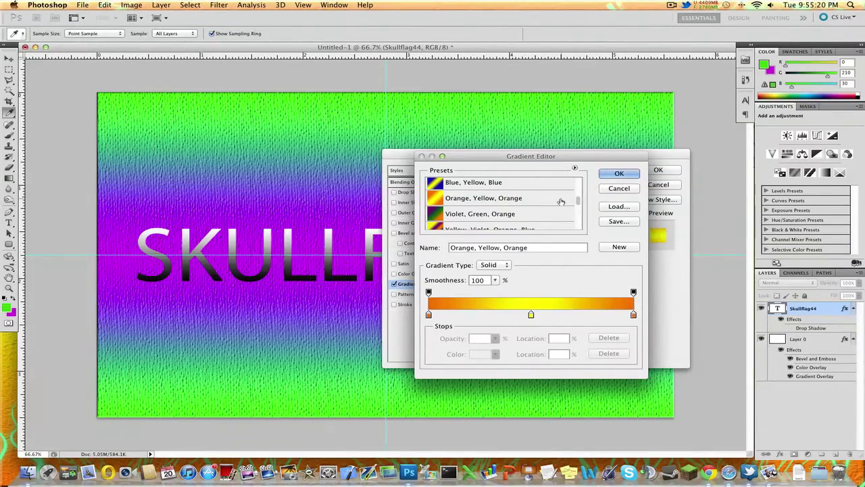
pyautogui.click(619, 174)
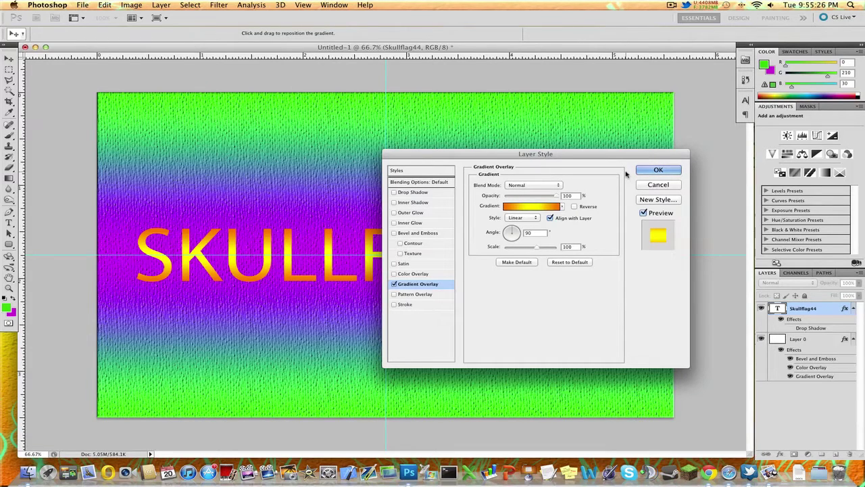
# Keep the gradient overlay's blend mode at Normal and set its opacity to 85%.
pyautogui.click(549, 185)
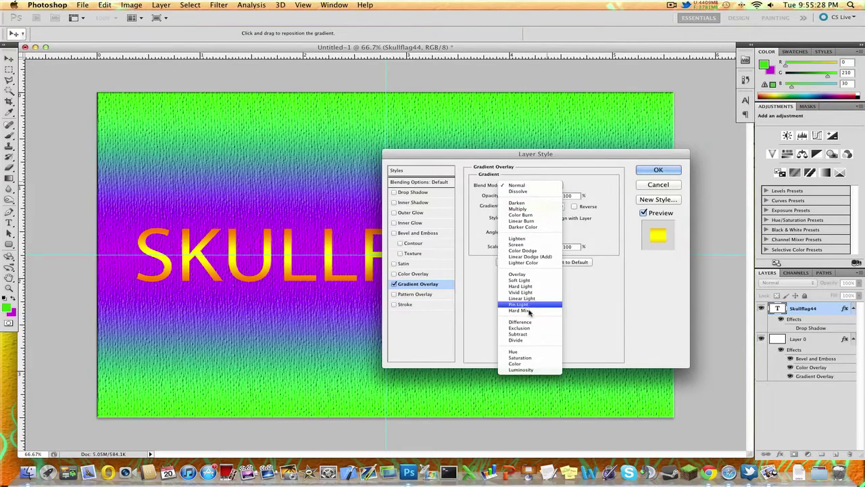
pyautogui.click(572, 306)
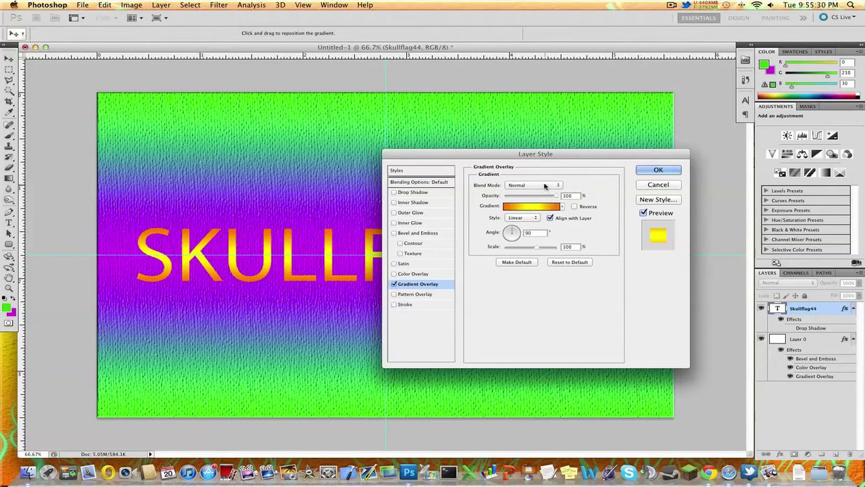
pyautogui.moveTo(545, 195); pyautogui.dragTo(538, 197)
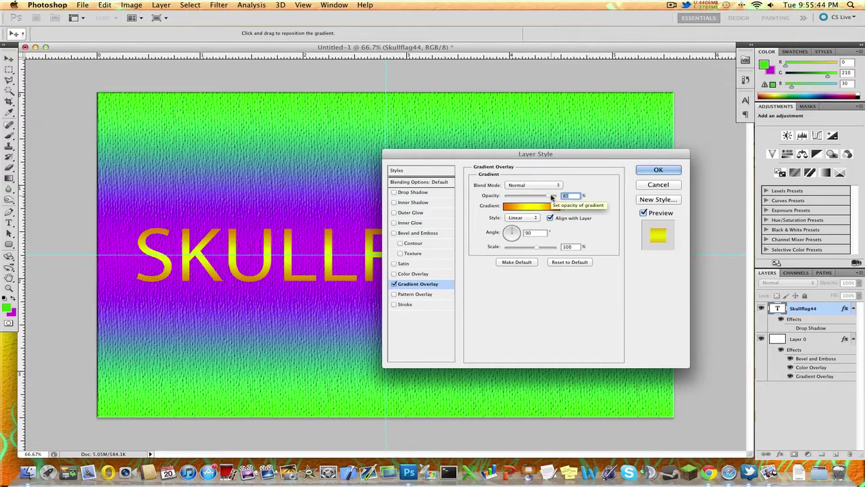
# Try gradient overlay blend modes including Hard Light, Vivid Light, Linear Light, Pin Light and Exclusion, ending on Difference.
pyautogui.click(553, 185)
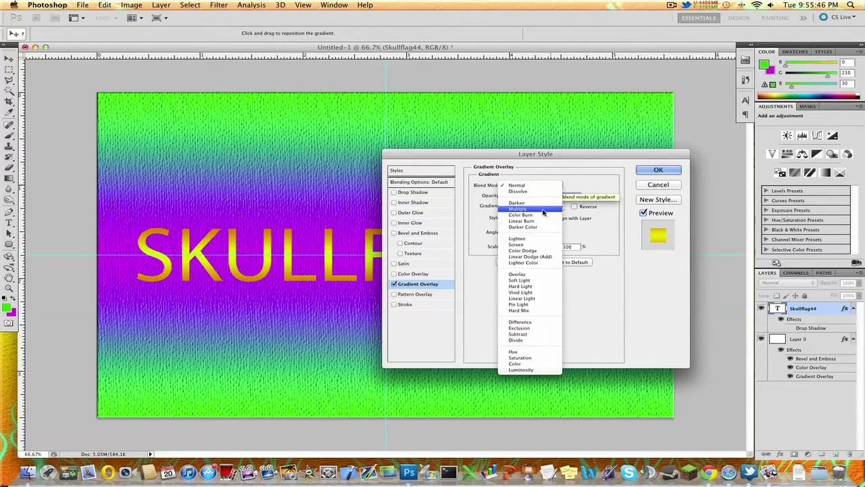
pyautogui.click(544, 289)
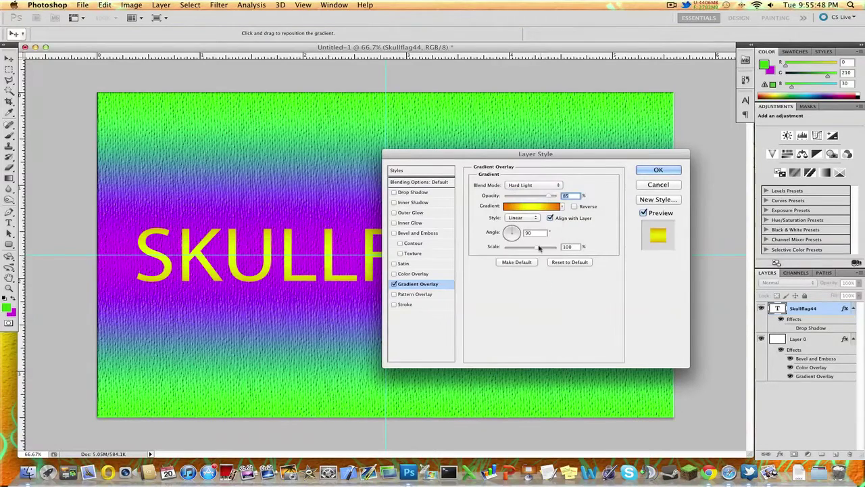
pyautogui.click(533, 188)
pyautogui.click(534, 192)
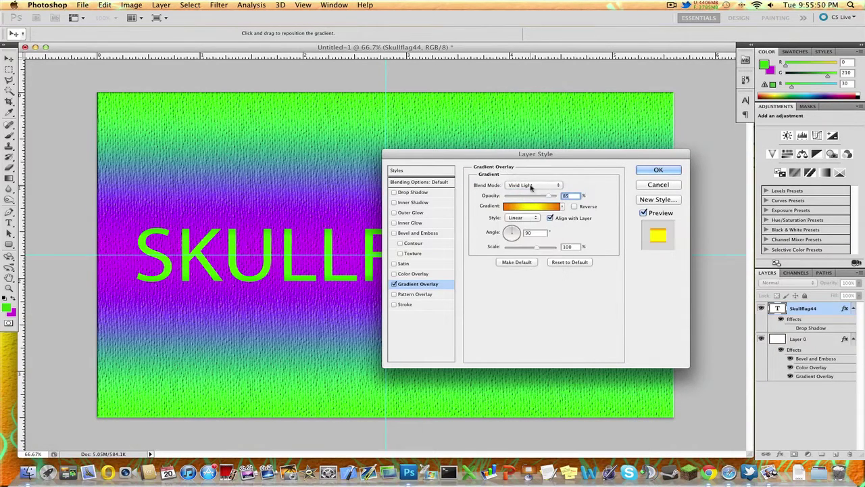
pyautogui.click(533, 189)
pyautogui.click(533, 192)
pyautogui.click(532, 186)
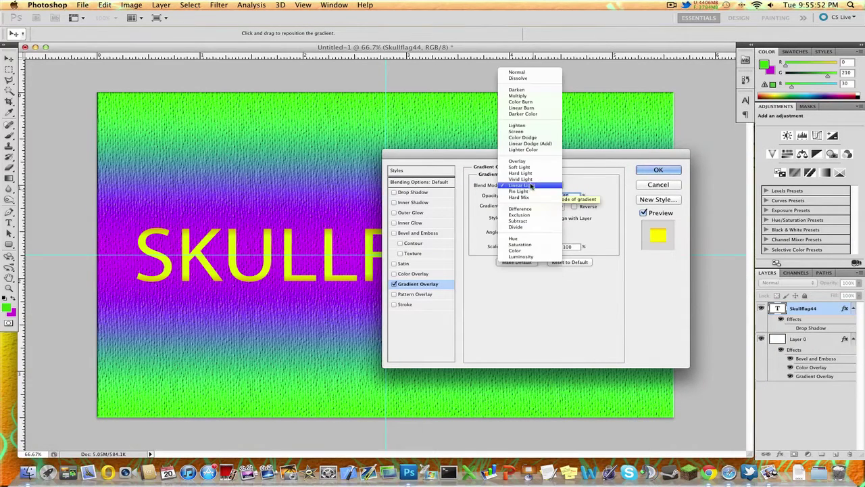
pyautogui.click(532, 184)
pyautogui.click(531, 190)
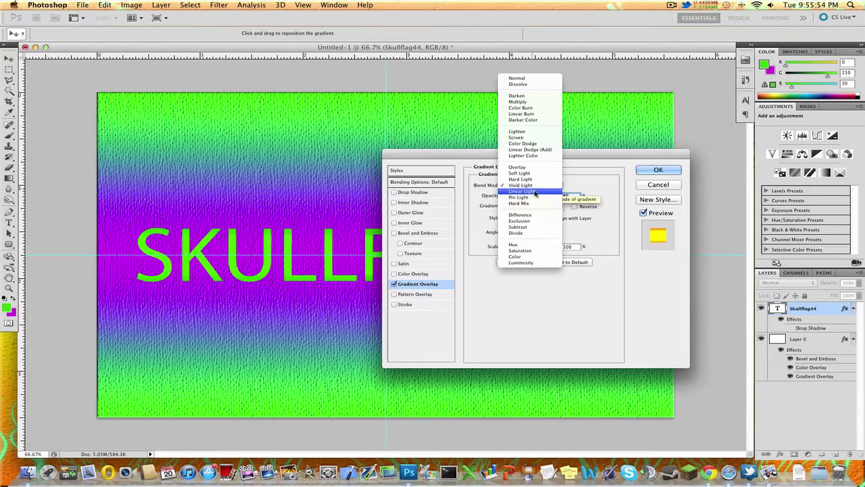
pyautogui.click(533, 191)
pyautogui.click(534, 191)
pyautogui.click(537, 193)
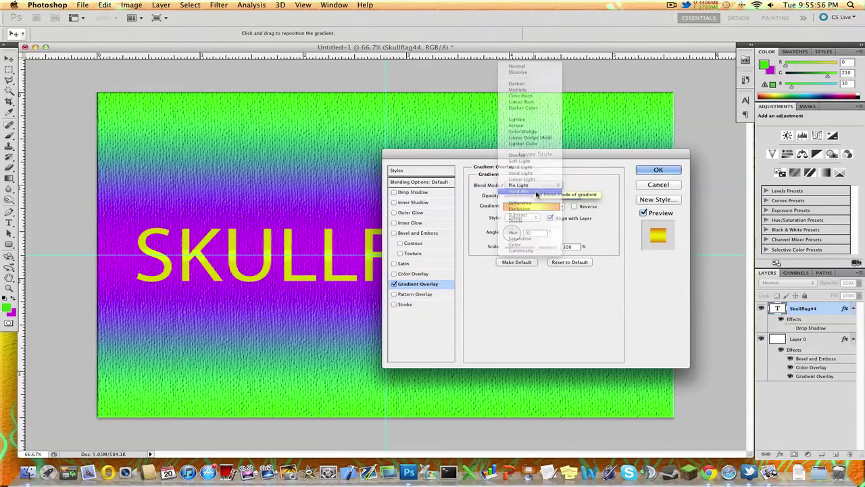
pyautogui.click(534, 192)
pyautogui.click(538, 196)
pyautogui.click(538, 200)
pyautogui.click(535, 190)
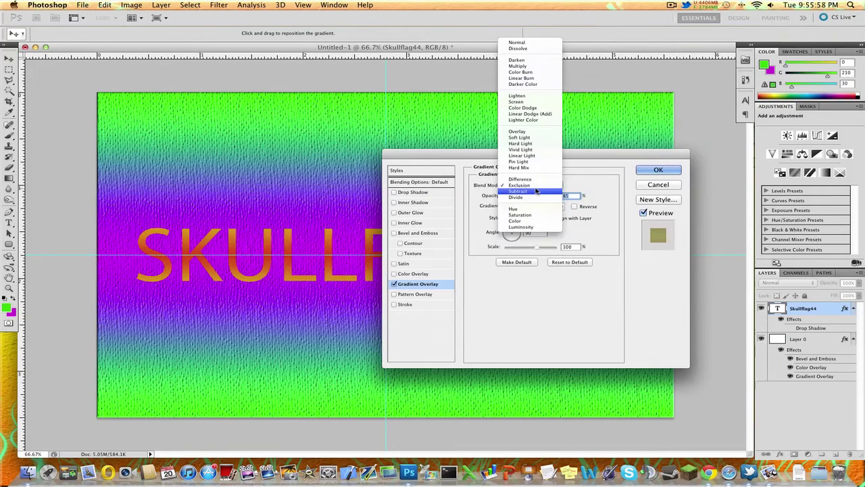
pyautogui.click(531, 180)
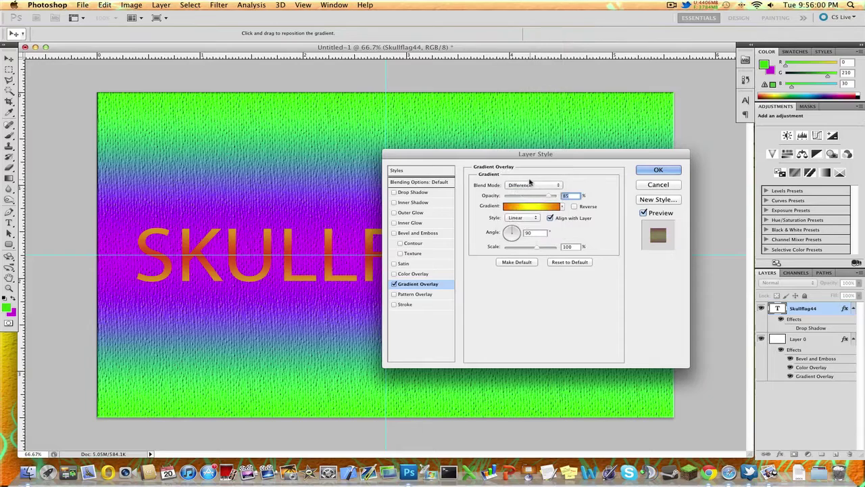
# Try the blend modes Exclusion, Divide, Hue, Saturation and Hard Light for the text's gradient overlay.
pyautogui.click(526, 189)
pyautogui.click(534, 192)
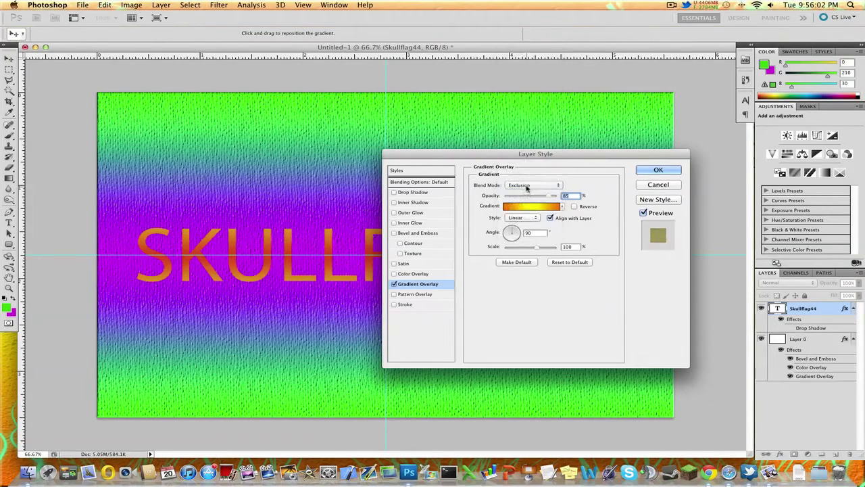
pyautogui.click(534, 190)
pyautogui.click(536, 195)
pyautogui.click(534, 190)
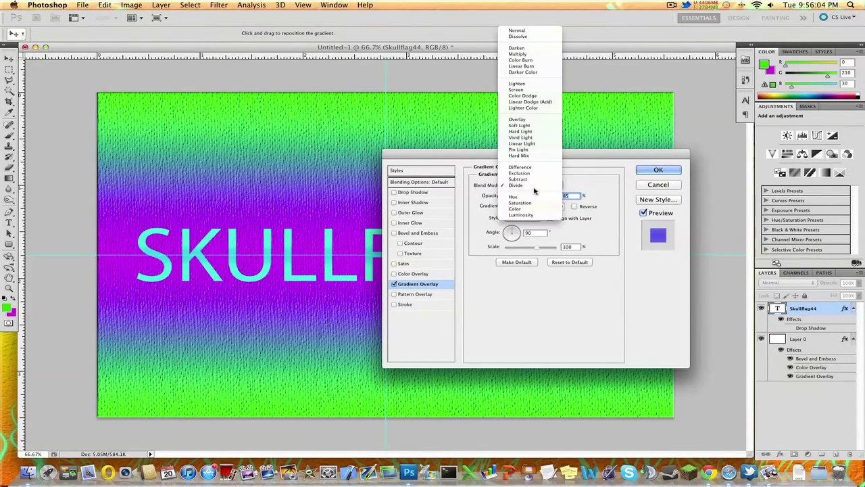
pyautogui.click(538, 197)
pyautogui.click(534, 186)
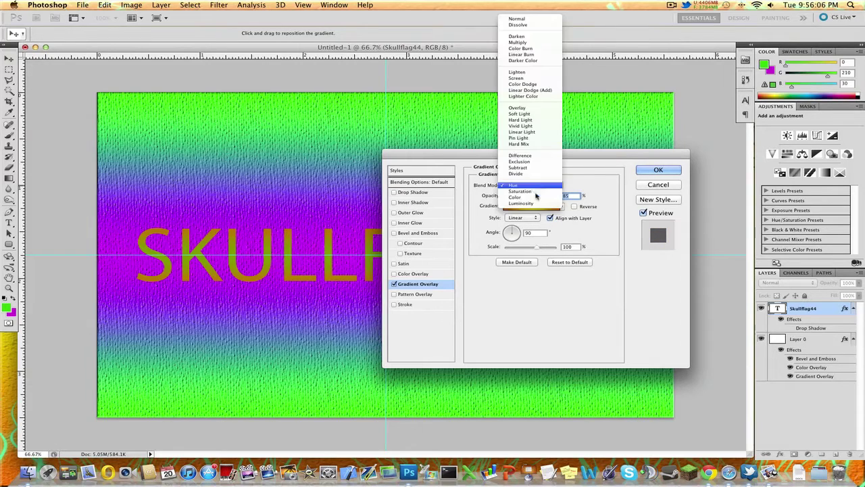
pyautogui.click(535, 192)
pyautogui.click(534, 185)
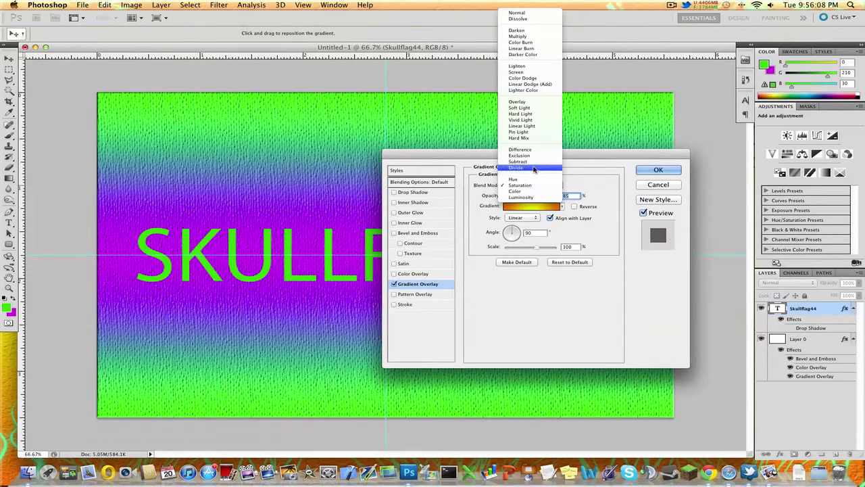
pyautogui.click(534, 114)
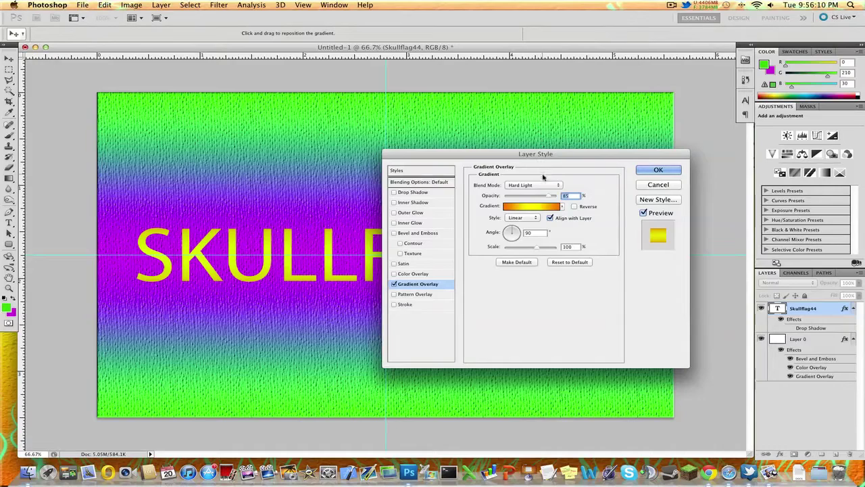
# Try Dissolve for the gradient overlay, and set its blend mode back to Normal.
pyautogui.click(550, 185)
pyautogui.click(549, 93)
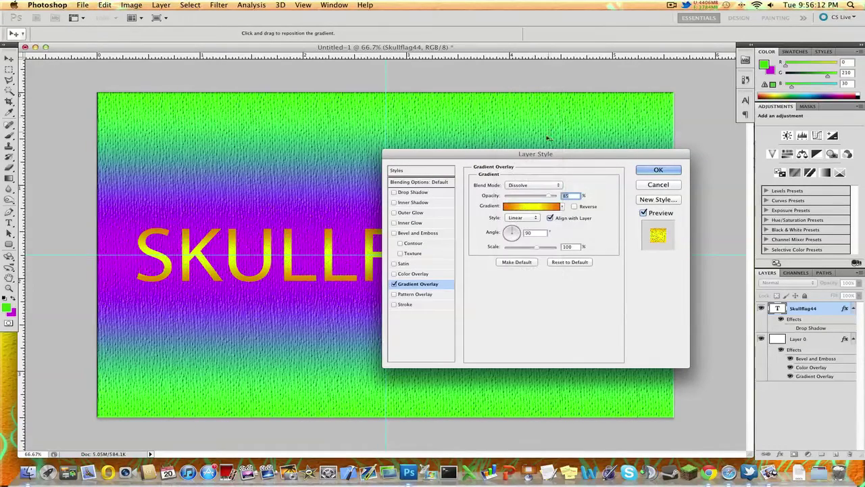
pyautogui.click(523, 185)
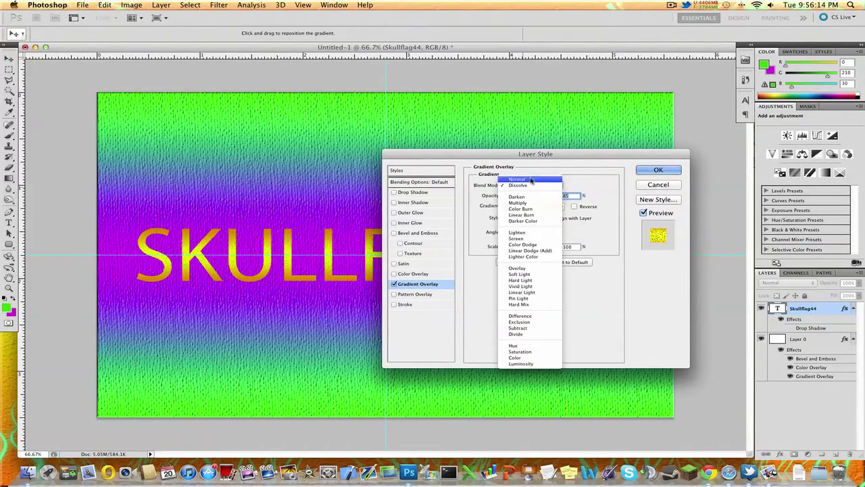
pyautogui.click(519, 177)
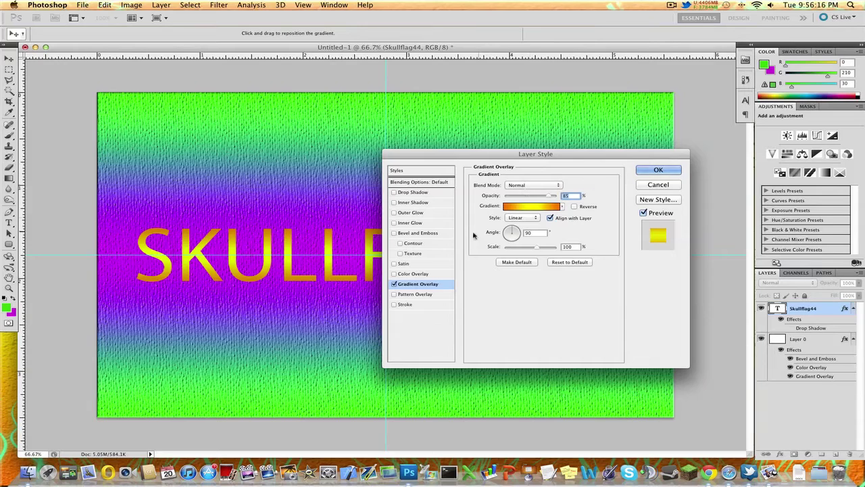
# Try a red Color Overlay at 30% opacity on the text, test other overlay colors, and turn it off again.
pyautogui.click(414, 273)
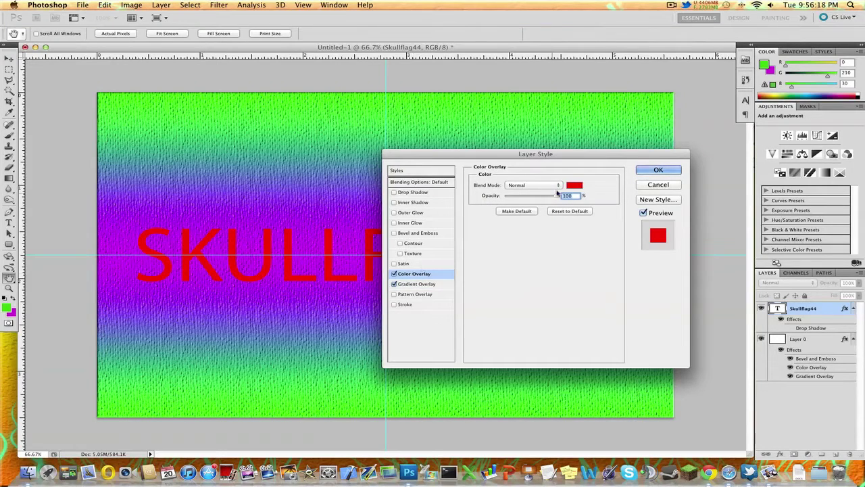
pyautogui.moveTo(554, 196); pyautogui.dragTo(517, 195)
pyautogui.click(574, 185)
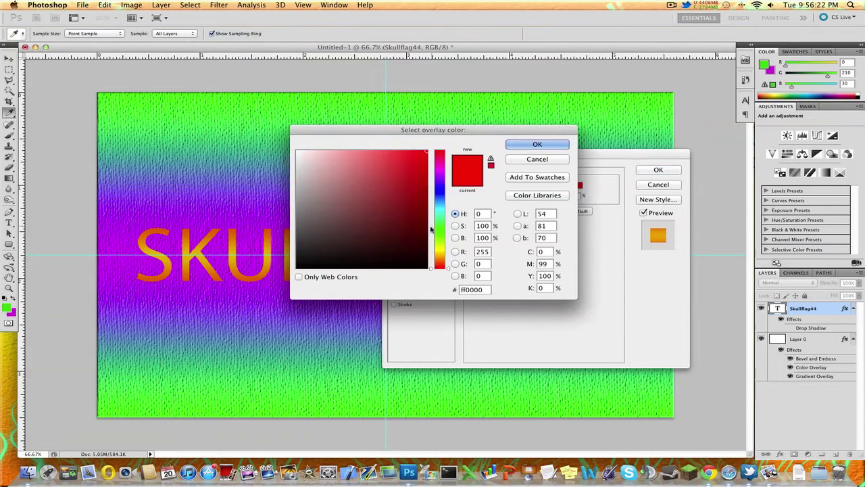
pyautogui.click(418, 241)
pyautogui.moveTo(418, 241)
pyautogui.mouseDown()
pyautogui.moveTo(403, 265)
pyautogui.moveTo(348, 237)
pyautogui.moveTo(299, 228)
pyautogui.moveTo(284, 189)
pyautogui.moveTo(302, 179)
pyautogui.moveTo(280, 136)
pyautogui.moveTo(307, 156)
pyautogui.moveTo(426, 187)
pyautogui.mouseUp()
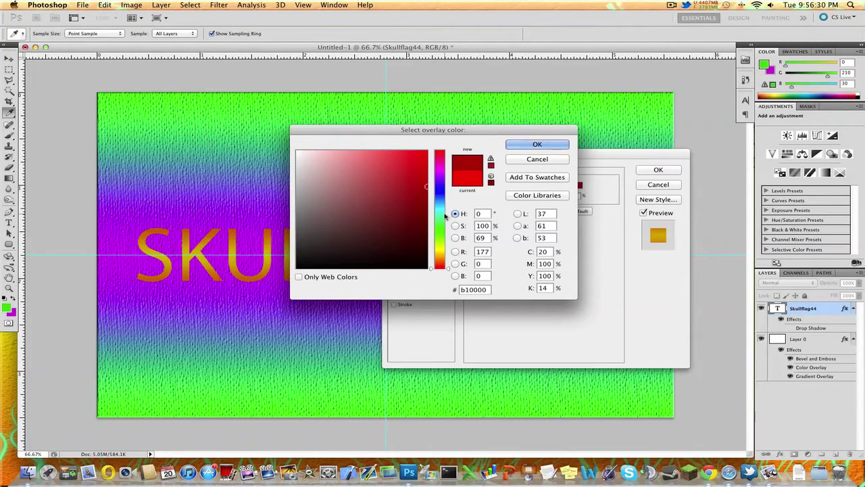
pyautogui.moveTo(442, 234)
pyautogui.mouseDown()
pyautogui.moveTo(443, 250)
pyautogui.moveTo(443, 241)
pyautogui.mouseUp()
pyautogui.moveTo(426, 188); pyautogui.dragTo(439, 210)
pyautogui.click(518, 160)
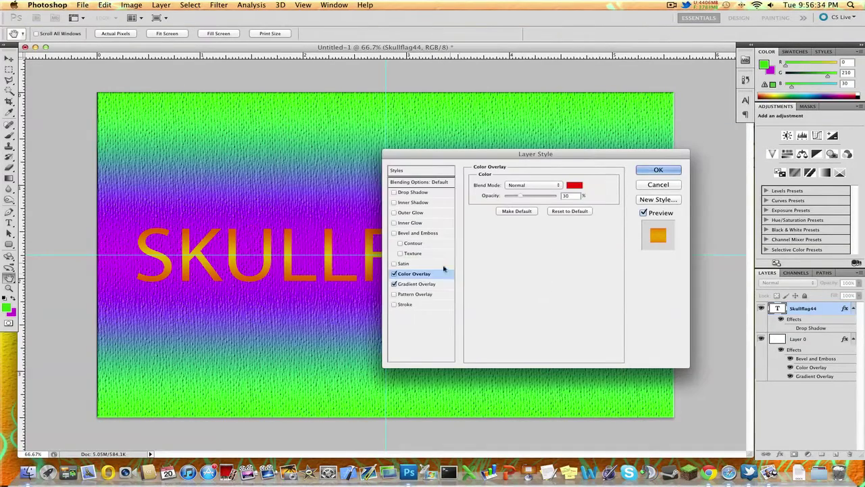
pyautogui.click(395, 273)
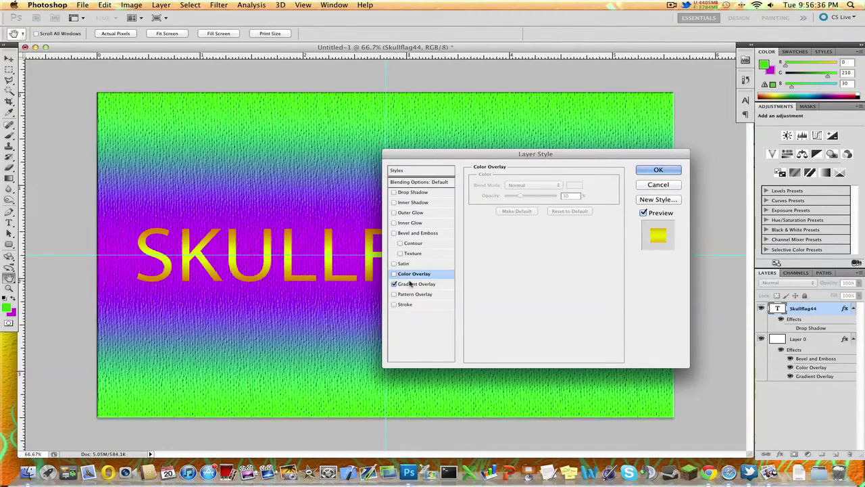
pyautogui.click(412, 285)
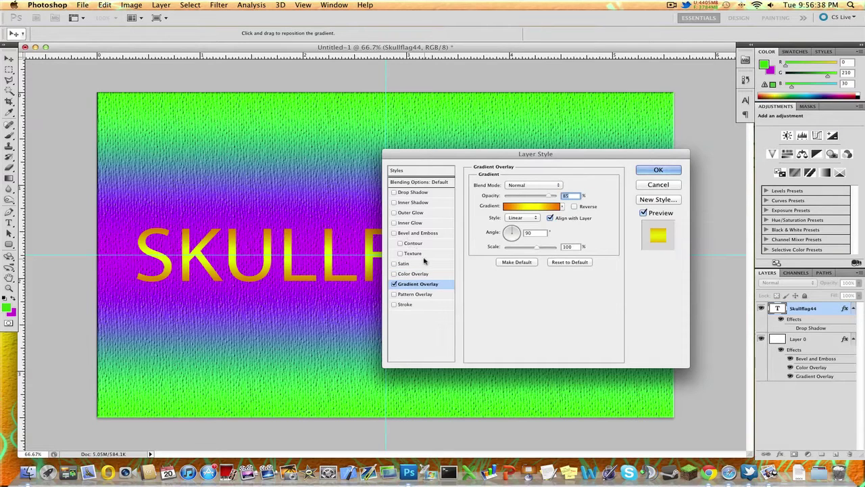
# Add a Bevel and Emboss Texture to the text with the current pattern, and set its depth to +55%.
pyautogui.click(419, 254)
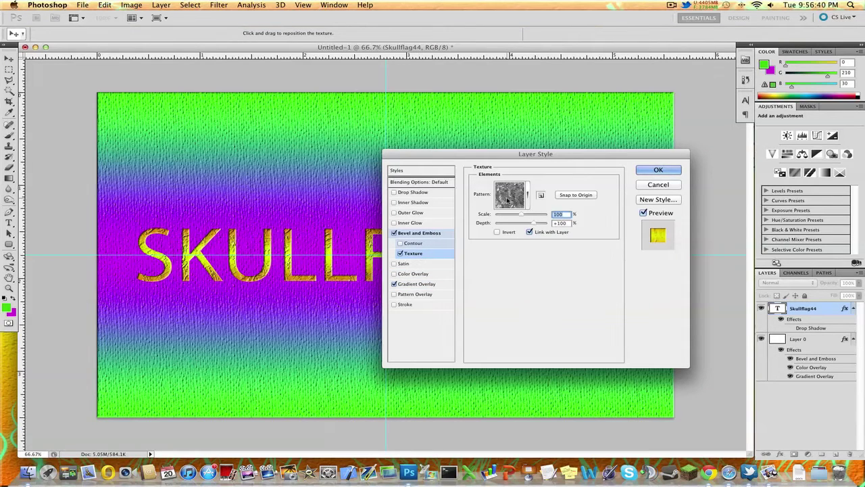
pyautogui.click(508, 200)
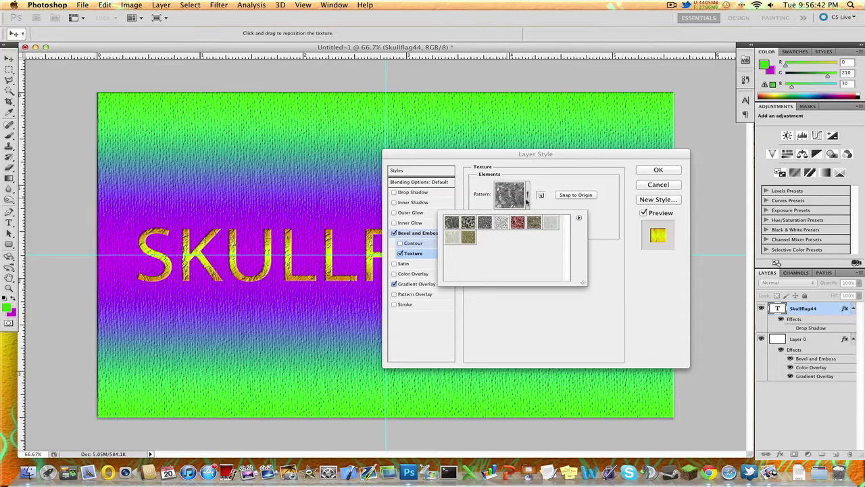
pyautogui.click(526, 201)
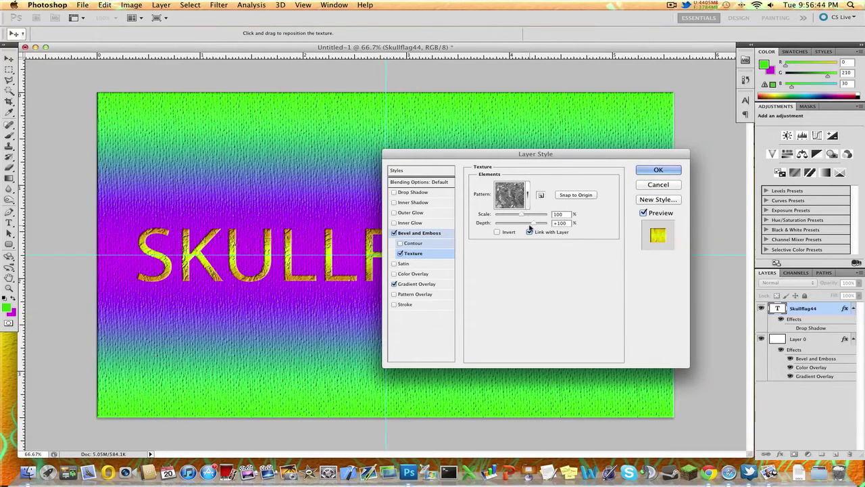
pyautogui.moveTo(529, 227); pyautogui.dragTo(527, 226)
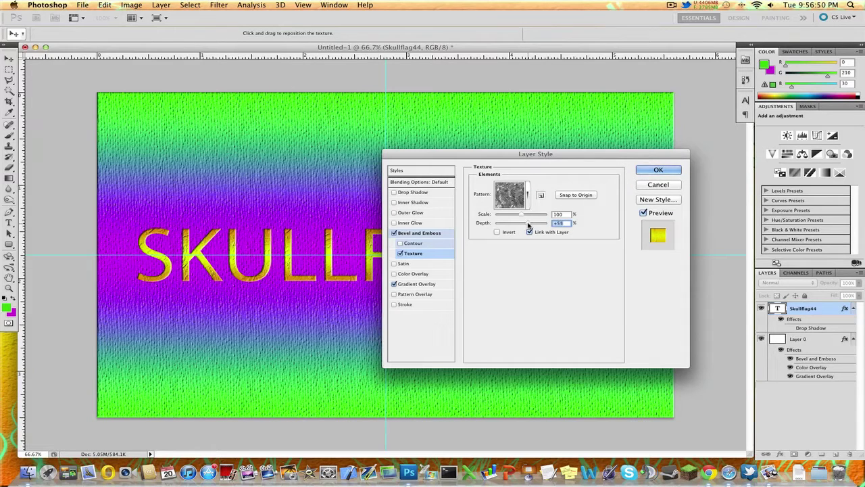
# Try Color Overlay, Satin and Pattern Overlay on the text and turn each of them off again.
pyautogui.click(406, 274)
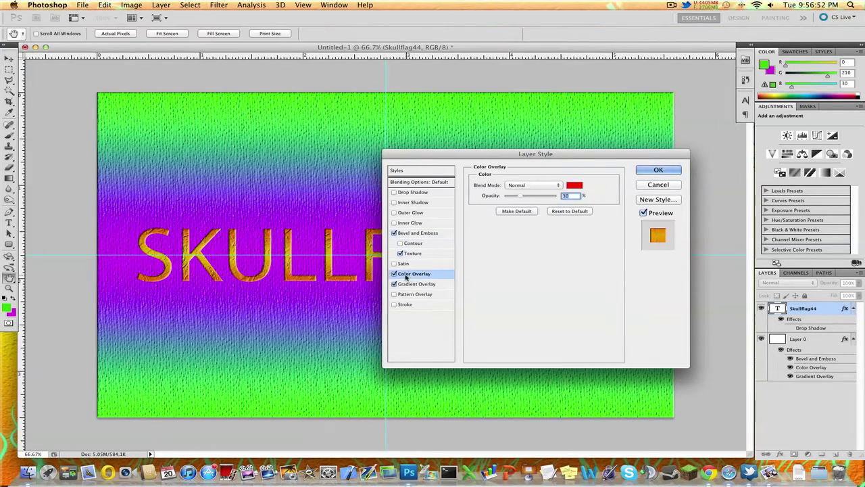
pyautogui.click(394, 273)
pyautogui.click(393, 264)
pyautogui.click(393, 264)
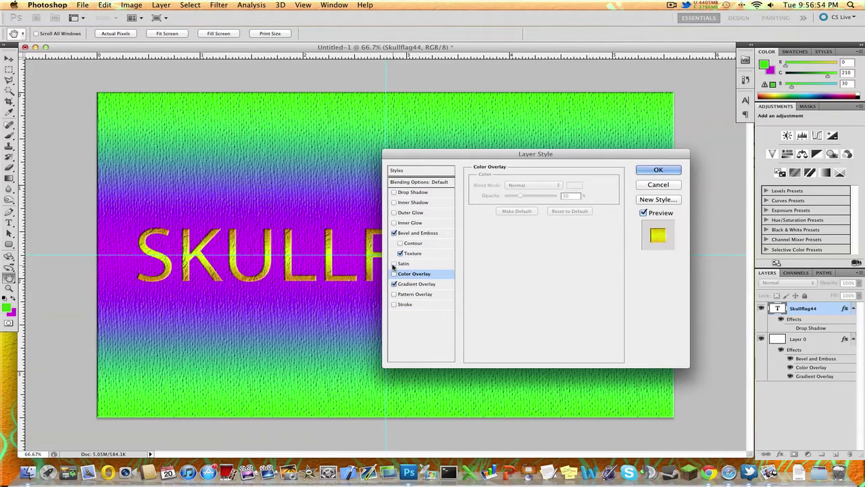
pyautogui.click(393, 263)
pyautogui.click(393, 264)
pyautogui.click(394, 273)
pyautogui.click(394, 274)
pyautogui.click(394, 274)
pyautogui.click(394, 274)
pyautogui.click(394, 295)
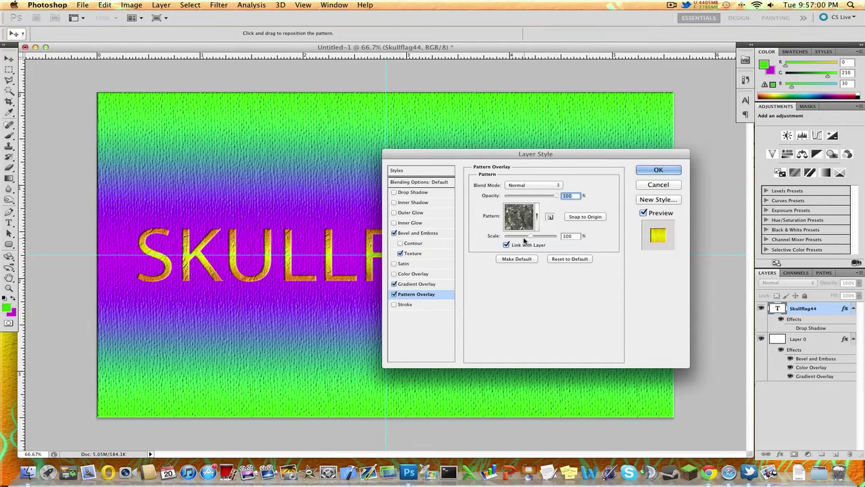
pyautogui.click(394, 294)
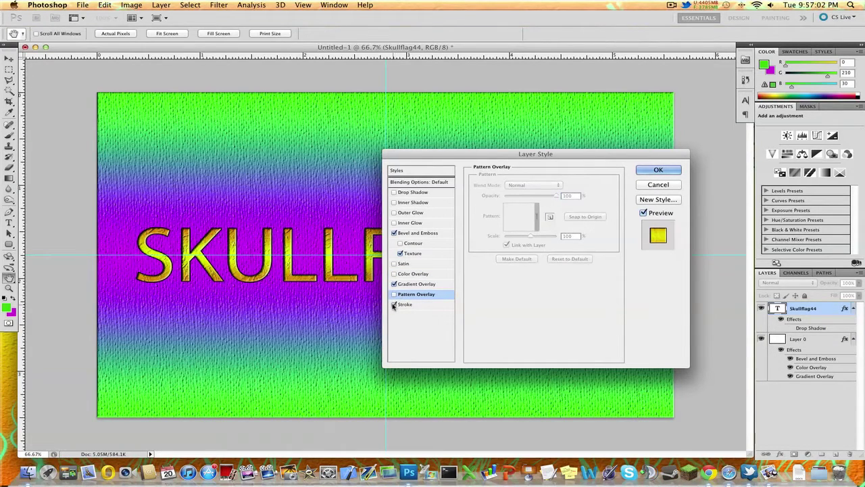
# Add a black Stroke to the text, trying Pattern and Gradient fills before choosing Color, and apply the layer style.
pyautogui.click(406, 305)
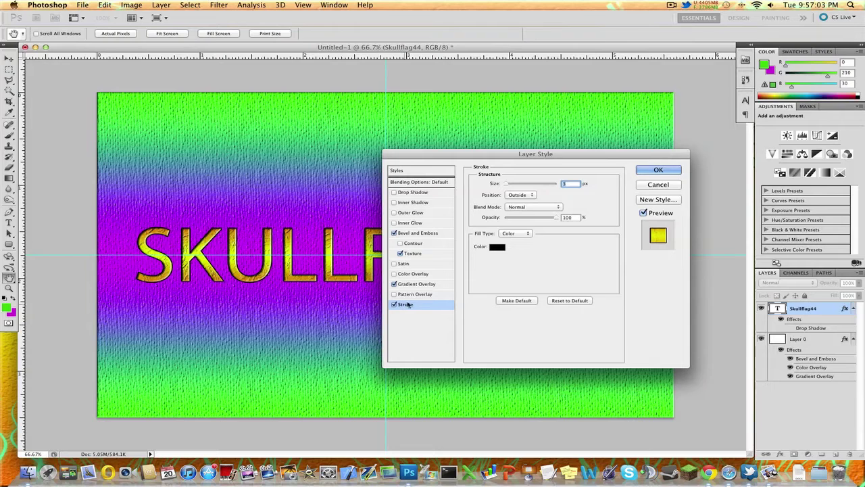
pyautogui.click(514, 233)
pyautogui.click(509, 246)
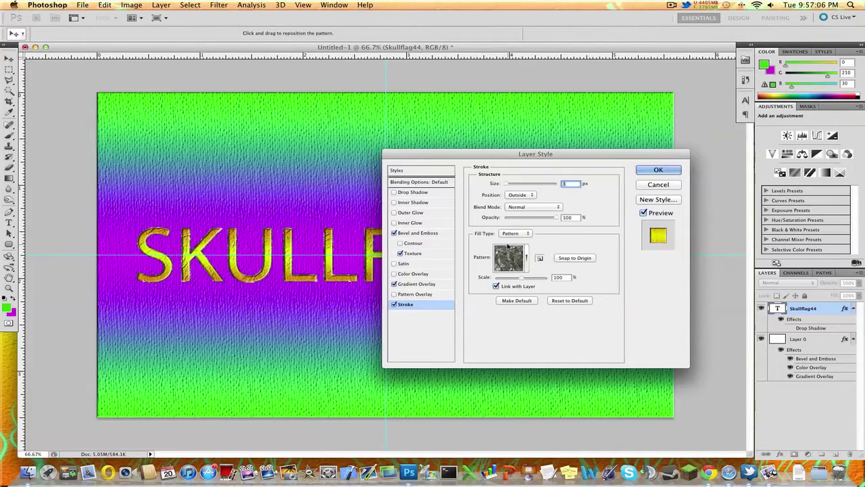
pyautogui.click(510, 234)
pyautogui.click(511, 228)
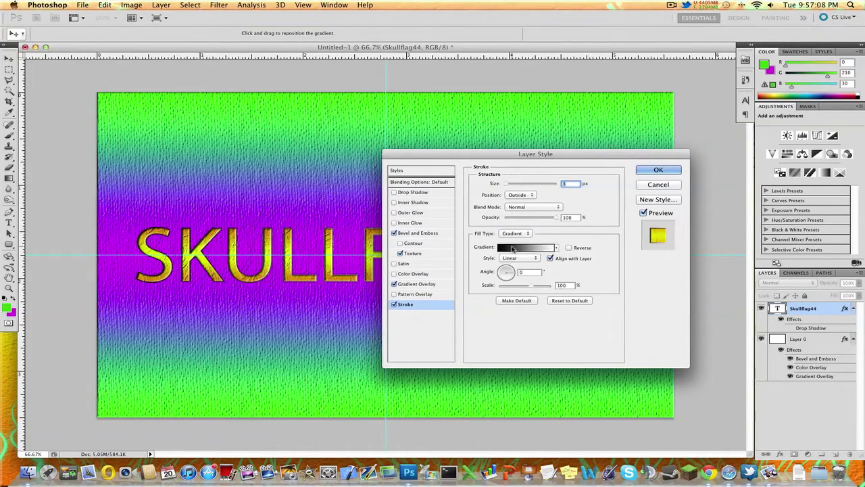
pyautogui.click(512, 248)
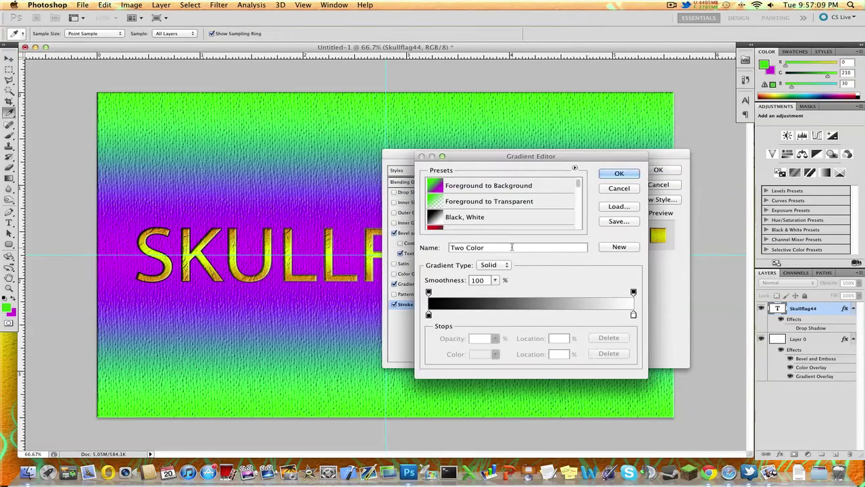
pyautogui.click(613, 189)
pyautogui.click(514, 234)
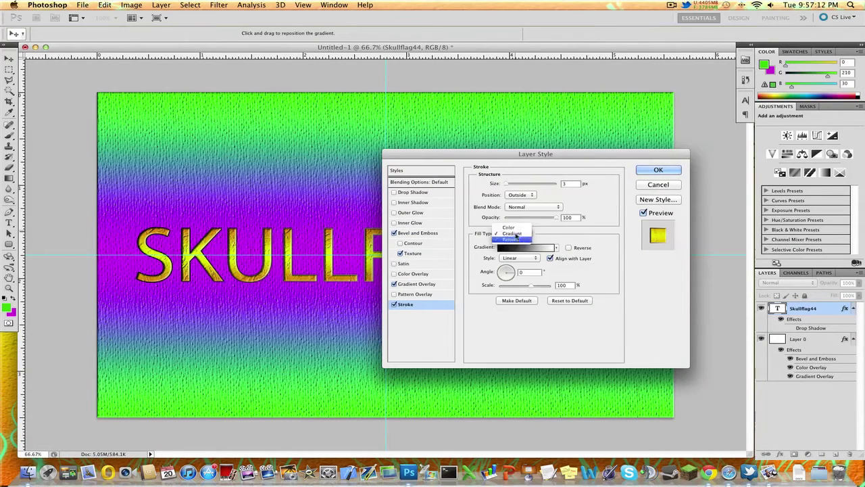
pyautogui.click(514, 225)
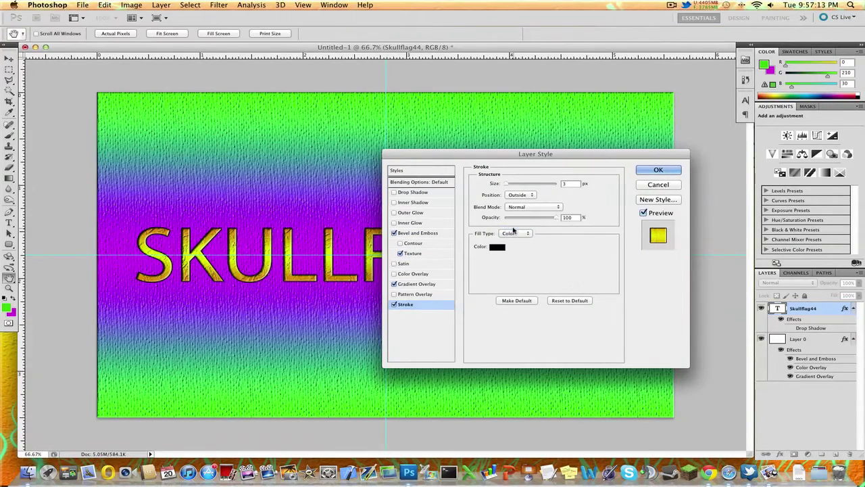
pyautogui.click(638, 171)
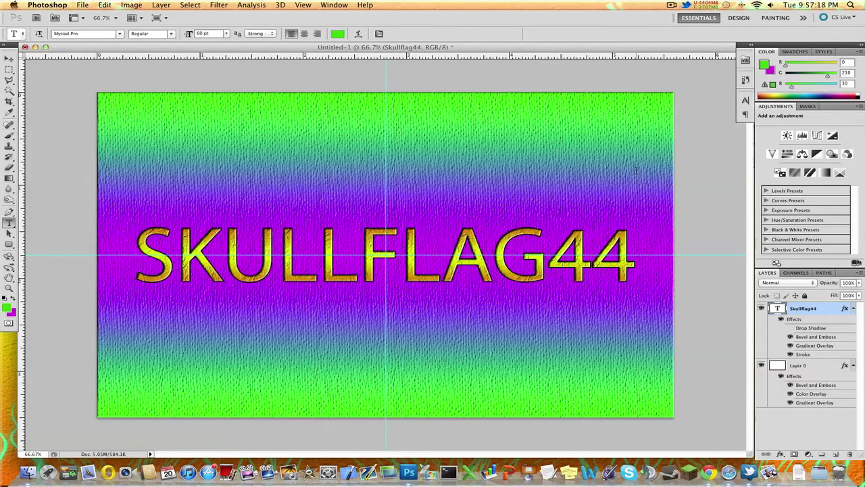
# Reopen the text's layer style and change the Stroke's fill type to Gradient.
pyautogui.click(785, 454)
pyautogui.click(811, 344)
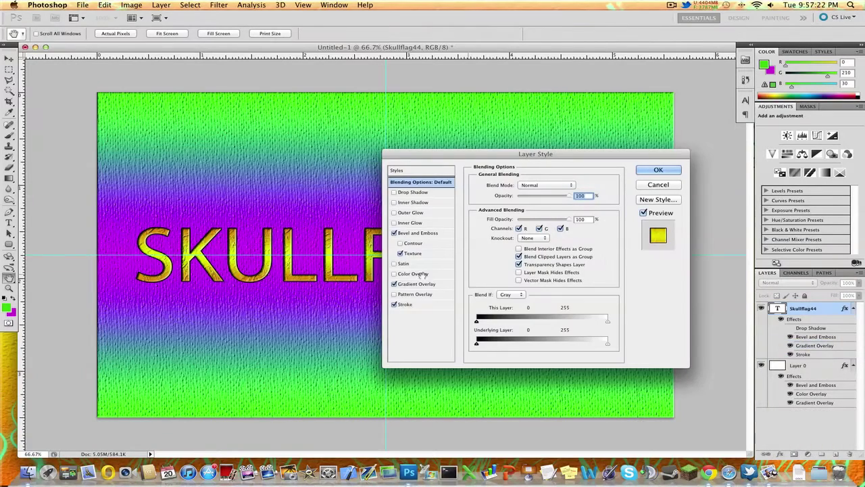
pyautogui.click(412, 305)
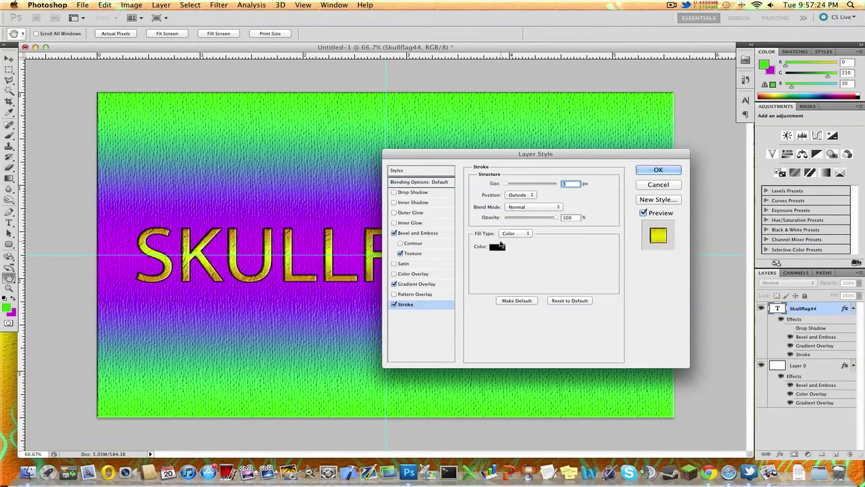
pyautogui.click(515, 233)
pyautogui.click(512, 241)
# Open the Stroke's black-to-white gradient for editing and set its first color stop to gray 898989.
pyautogui.click(556, 248)
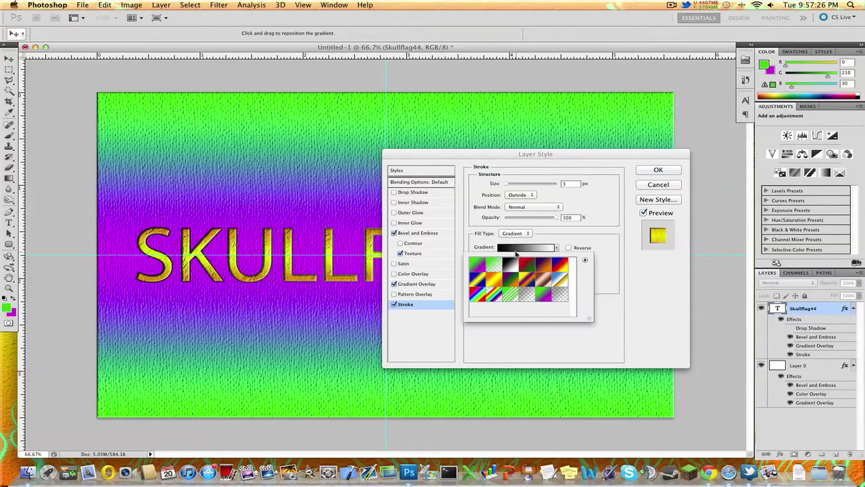
pyautogui.click(528, 248)
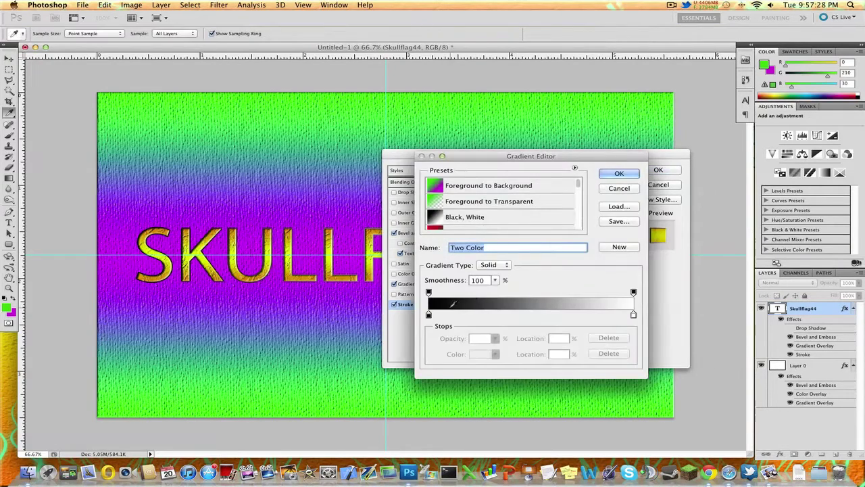
pyautogui.click(428, 316)
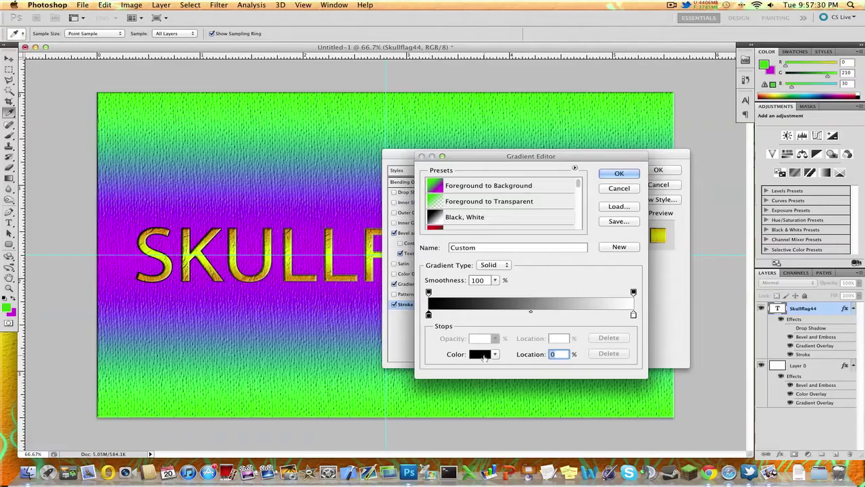
pyautogui.click(481, 354)
pyautogui.moveTo(299, 181)
pyautogui.mouseDown()
pyautogui.moveTo(295, 207)
pyautogui.moveTo(304, 207)
pyautogui.moveTo(295, 204)
pyautogui.mouseUp()
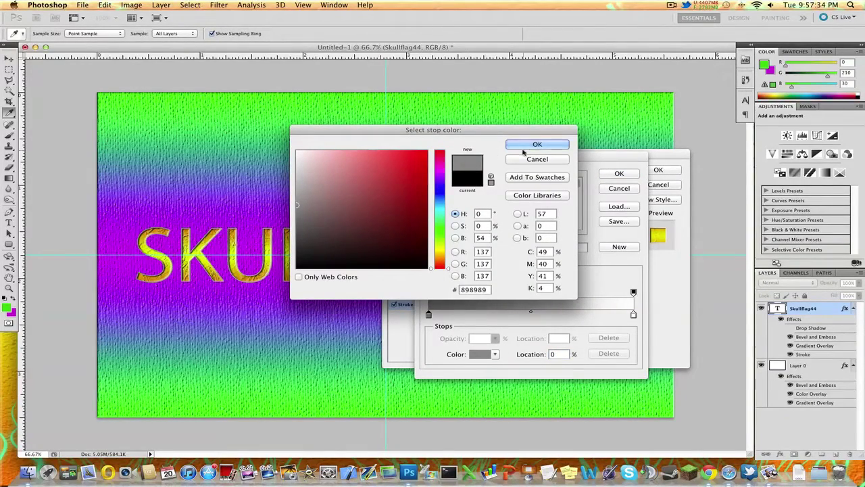
pyautogui.press('Return')
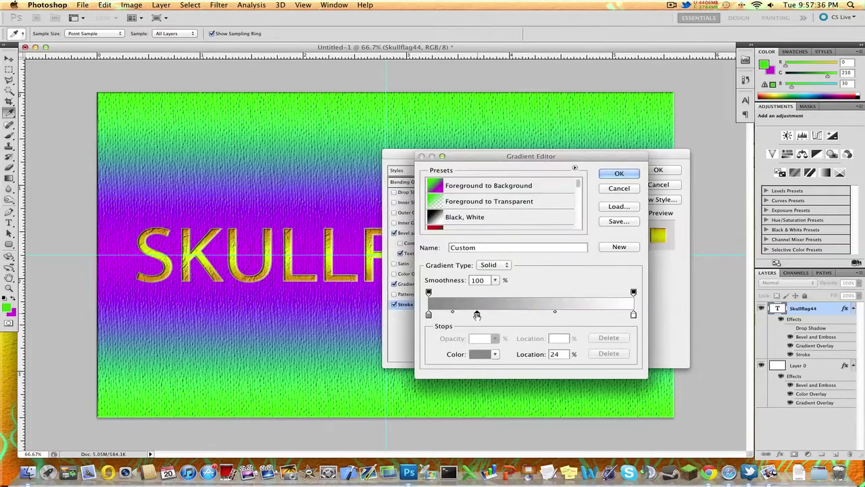
# Add a color stop at 24% in the stroke gradient and make it light gray e2e2e2.
pyautogui.doubleClick(478, 315)
pyautogui.moveTo(302, 209)
pyautogui.mouseDown()
pyautogui.moveTo(296, 151)
pyautogui.moveTo(297, 164)
pyautogui.moveTo(266, 163)
pyautogui.mouseUp()
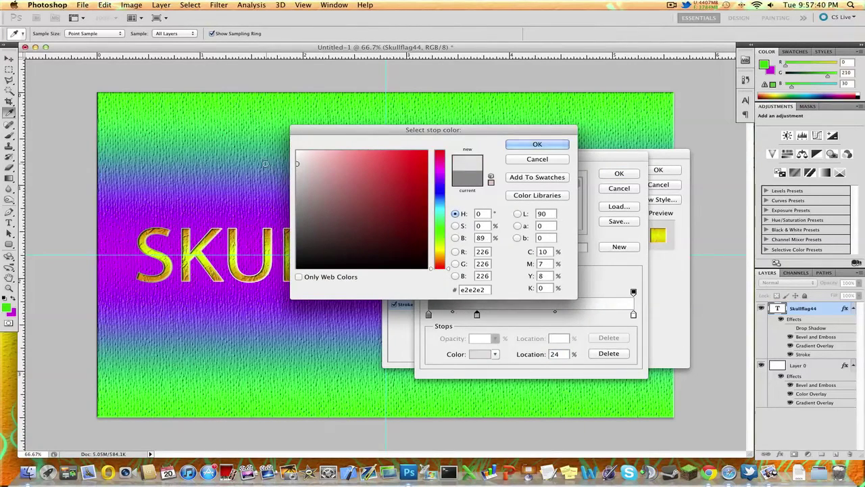
pyautogui.click(560, 144)
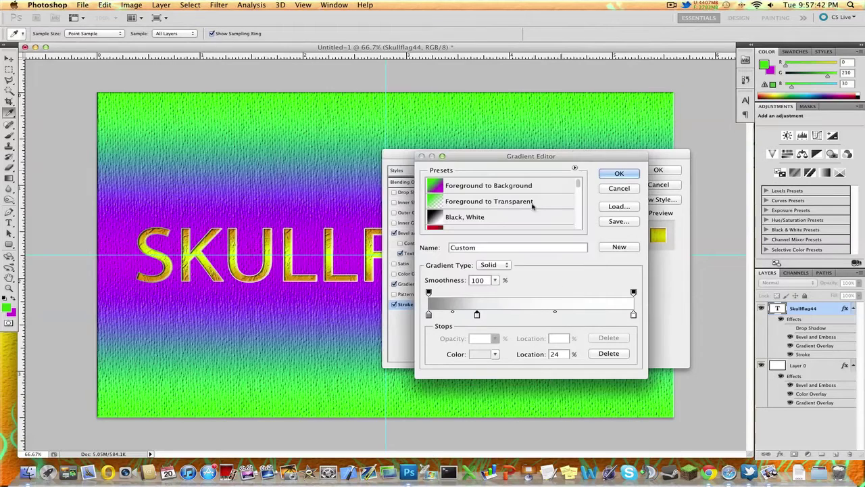
# Add another color stop to the stroke gradient, place it at 50% and set it to gray 828282.
pyautogui.click(519, 315)
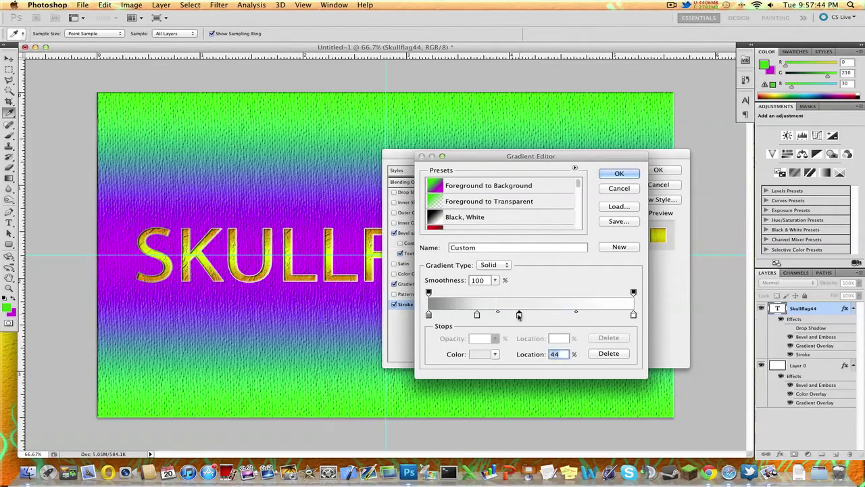
pyautogui.click(484, 354)
pyautogui.click(334, 205)
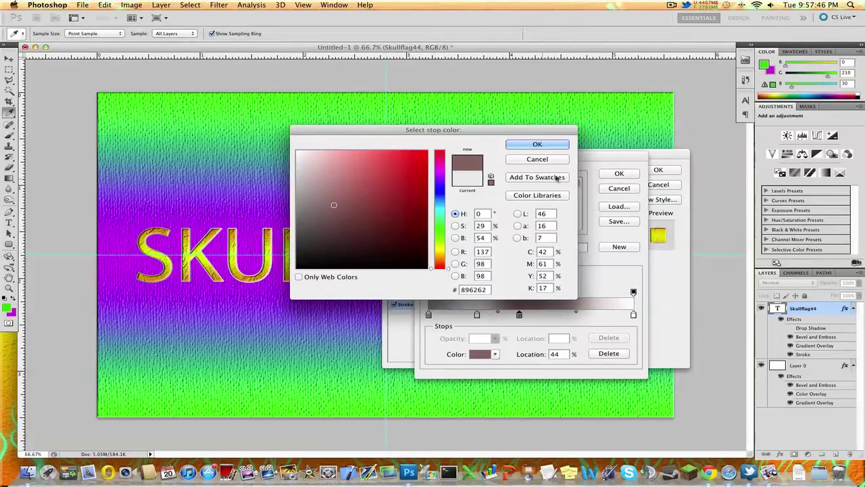
pyautogui.click(538, 160)
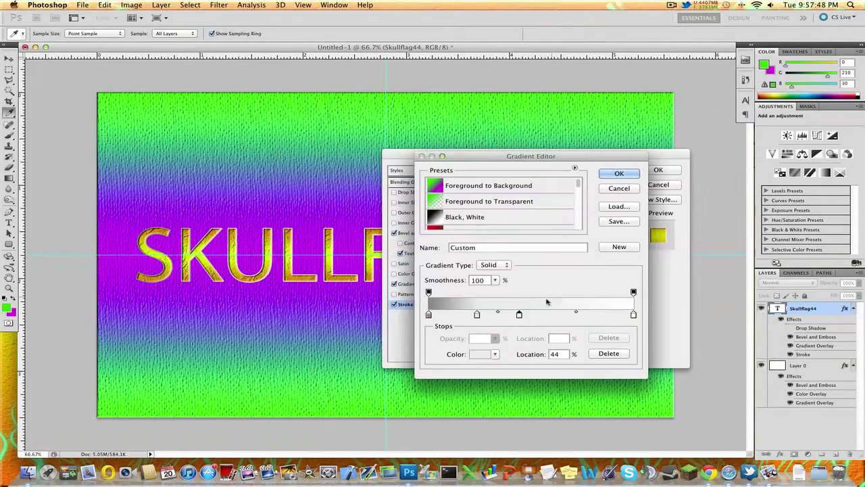
pyautogui.moveTo(524, 317); pyautogui.dragTo(533, 317)
pyautogui.click(483, 354)
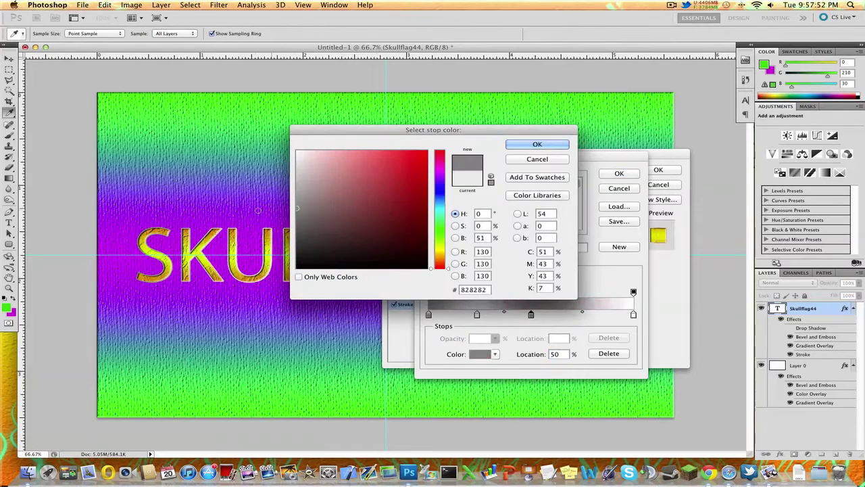
pyautogui.click(522, 144)
# Add a light gray d9d9d9 stop at 83% and set the gradient's end stop at 99% to gray 838383.
pyautogui.click(598, 315)
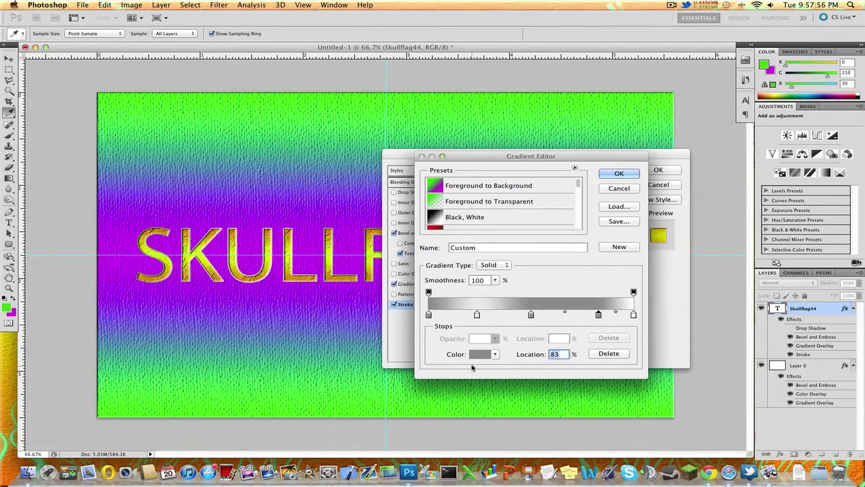
pyautogui.click(481, 355)
pyautogui.click(298, 167)
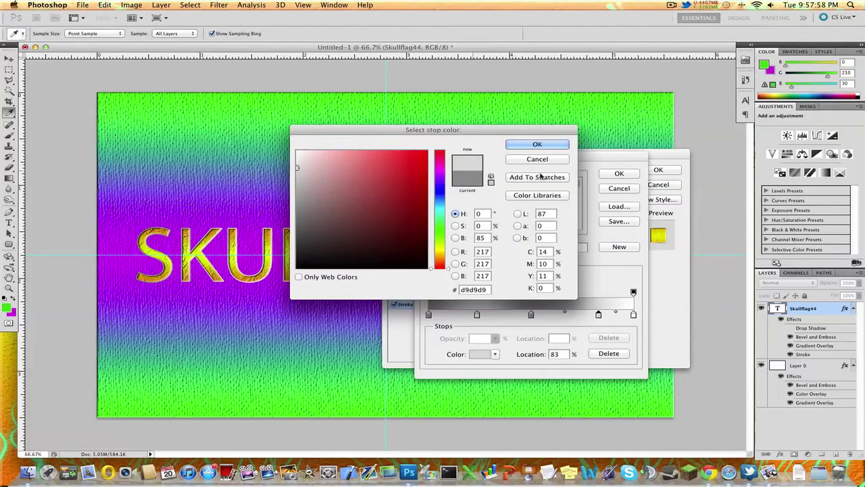
pyautogui.click(559, 145)
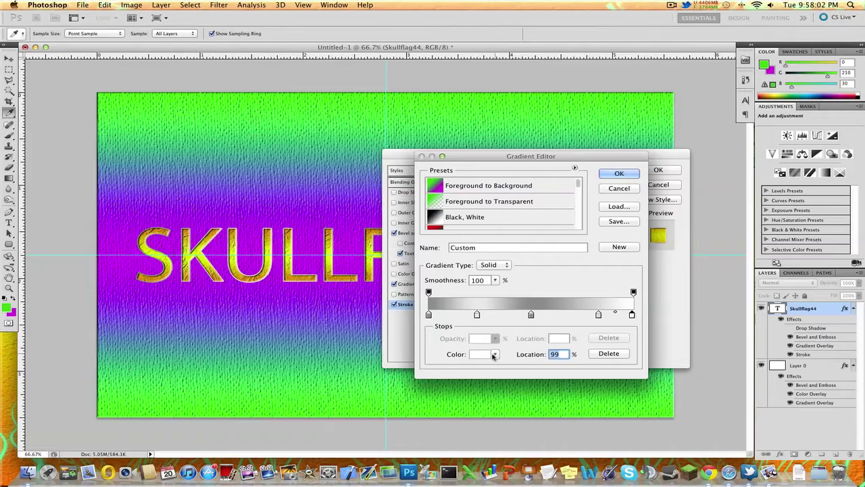
pyautogui.click(493, 354)
pyautogui.moveTo(300, 192); pyautogui.dragTo(236, 206)
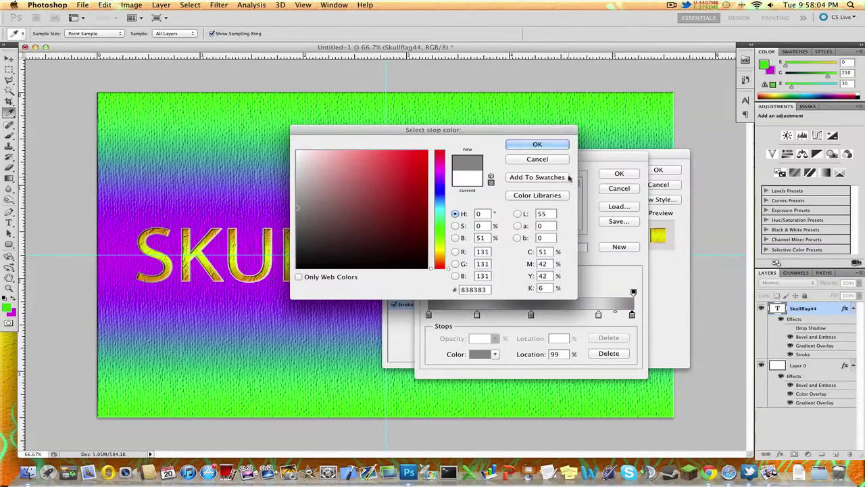
pyautogui.click(547, 145)
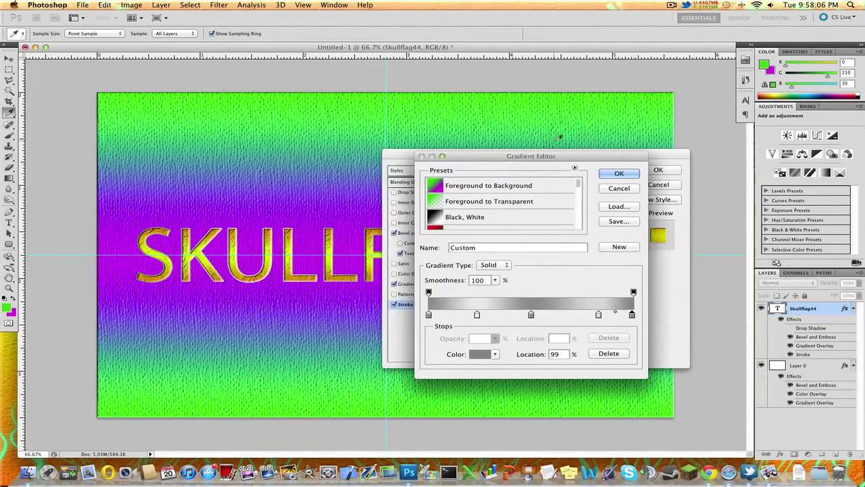
# Move the 83% stop to 79%, lighten it to eaeaea and accept the stroke gradient.
pyautogui.doubleClick(598, 315)
pyautogui.click(524, 160)
pyautogui.moveTo(598, 315); pyautogui.dragTo(590, 316)
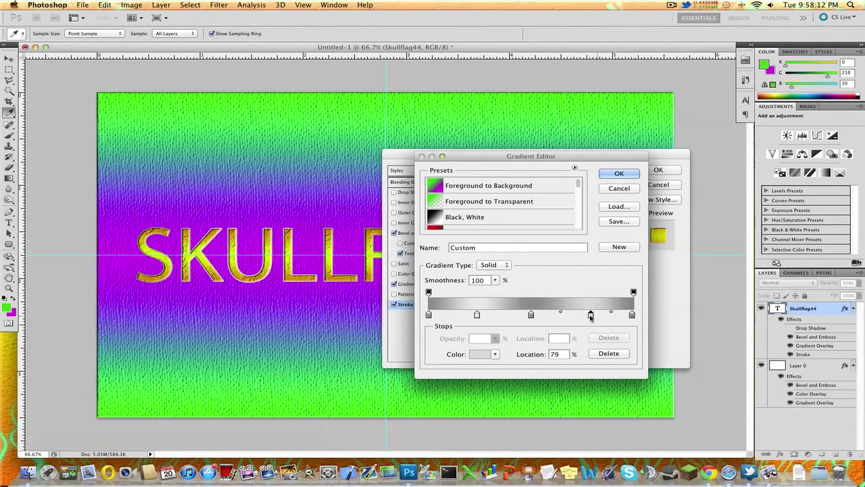
pyautogui.doubleClick(590, 315)
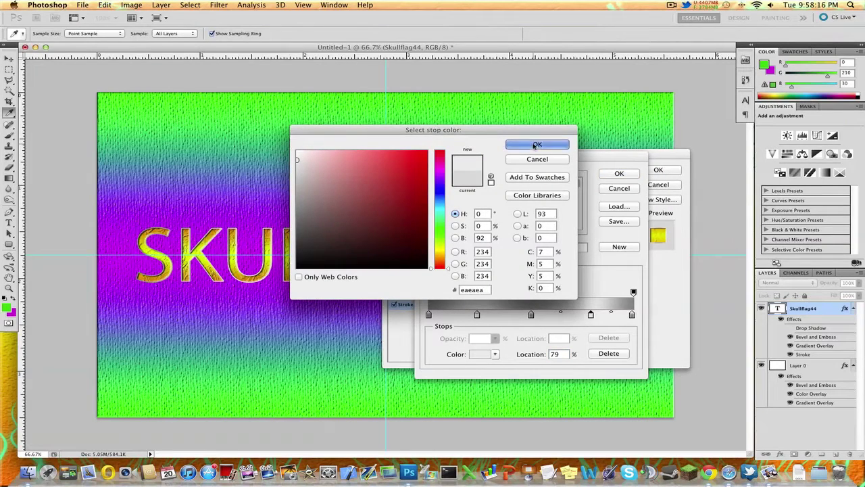
pyautogui.click(537, 146)
pyautogui.click(627, 174)
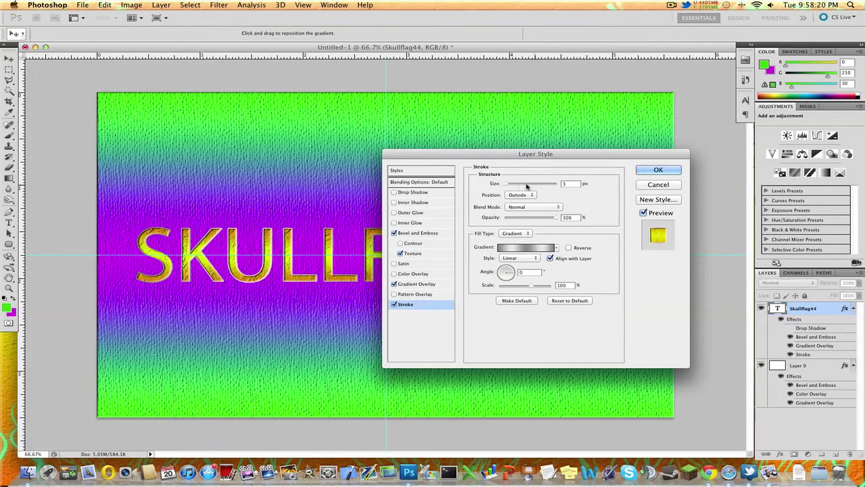
# Try a larger Stroke size, then set the Stroke's fill type back to Color and apply the layer style.
pyautogui.moveTo(506, 183)
pyautogui.mouseDown()
pyautogui.moveTo(515, 186)
pyautogui.moveTo(508, 186)
pyautogui.mouseUp()
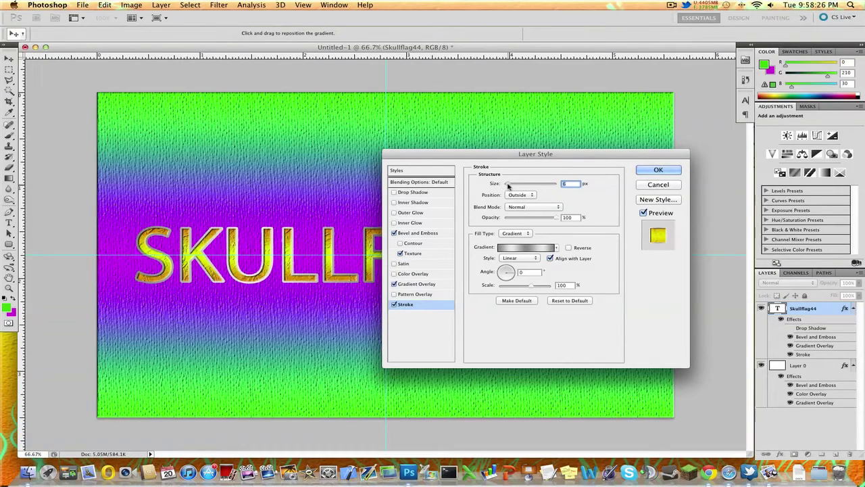
pyautogui.moveTo(515, 157)
pyautogui.mouseDown()
pyautogui.moveTo(529, 159)
pyautogui.moveTo(644, 287)
pyautogui.moveTo(630, 273)
pyautogui.moveTo(630, 284)
pyautogui.moveTo(599, 285)
pyautogui.moveTo(581, 302)
pyautogui.moveTo(520, 247)
pyautogui.moveTo(526, 212)
pyautogui.moveTo(517, 239)
pyautogui.mouseUp()
pyautogui.click(522, 238)
pyautogui.click(538, 303)
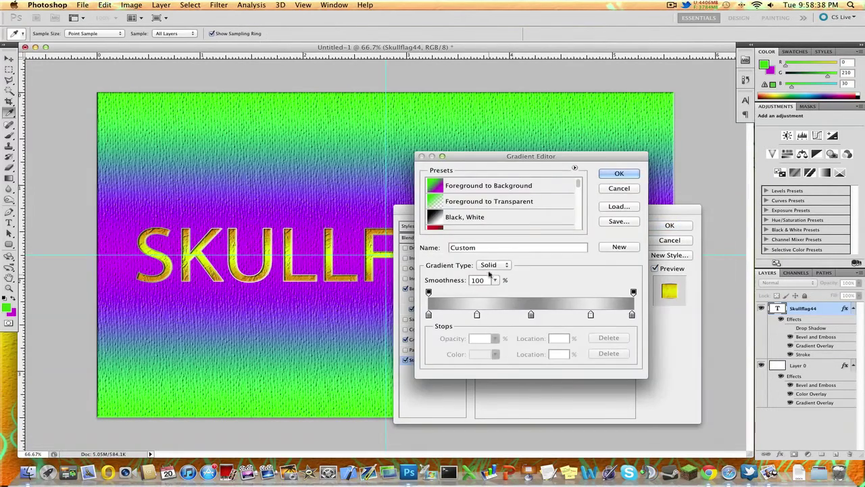
pyautogui.click(619, 173)
pyautogui.click(526, 289)
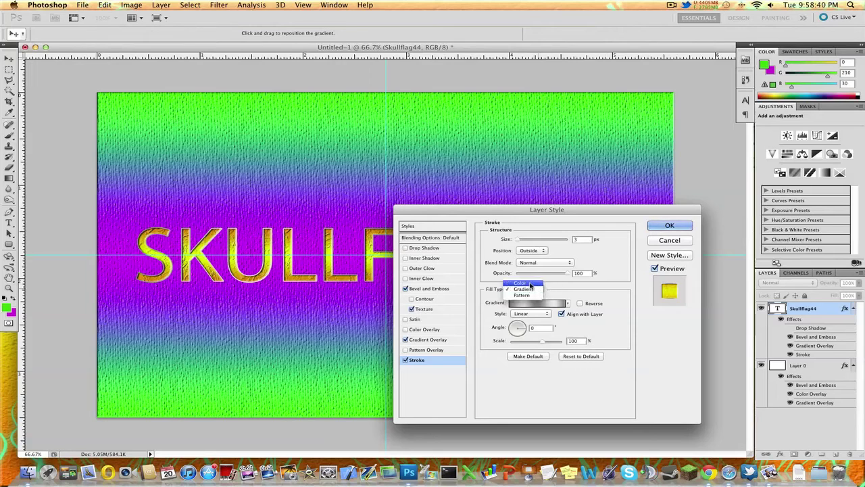
pyautogui.click(525, 281)
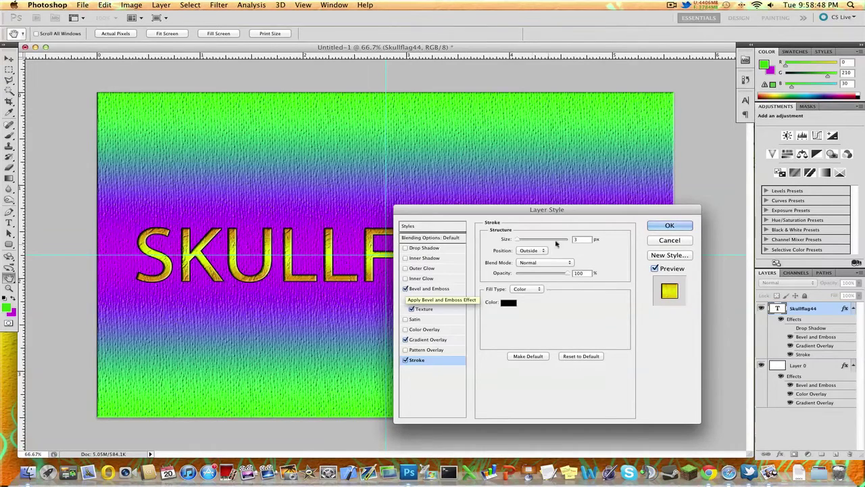
pyautogui.click(661, 227)
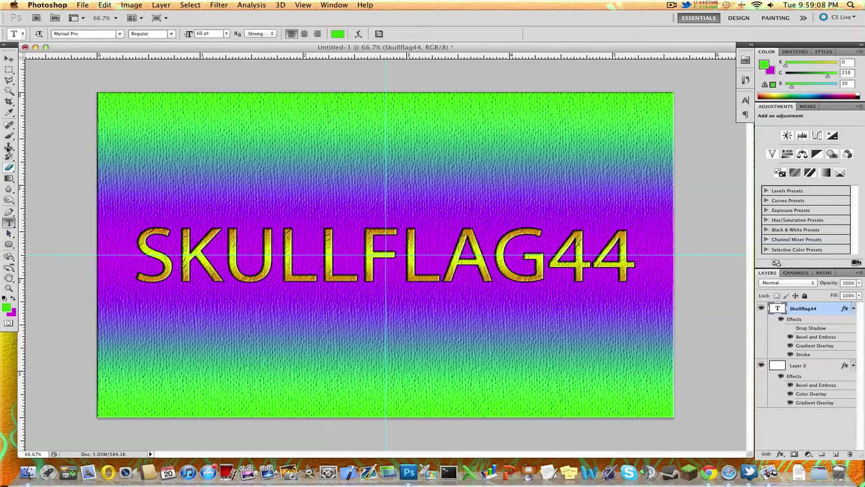
# Select the Brush tool and choose the 521 px plant-shaped brush tip.
pyautogui.click(12, 134)
pyautogui.click(12, 135)
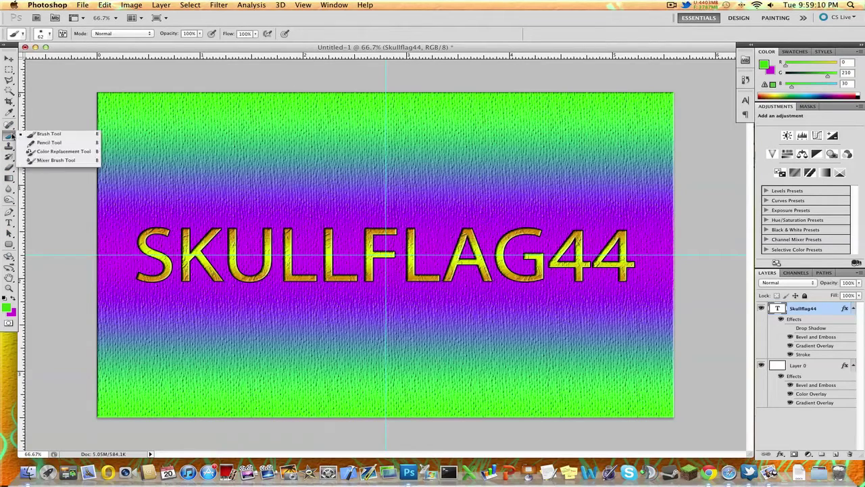
pyautogui.click(41, 134)
pyautogui.click(44, 39)
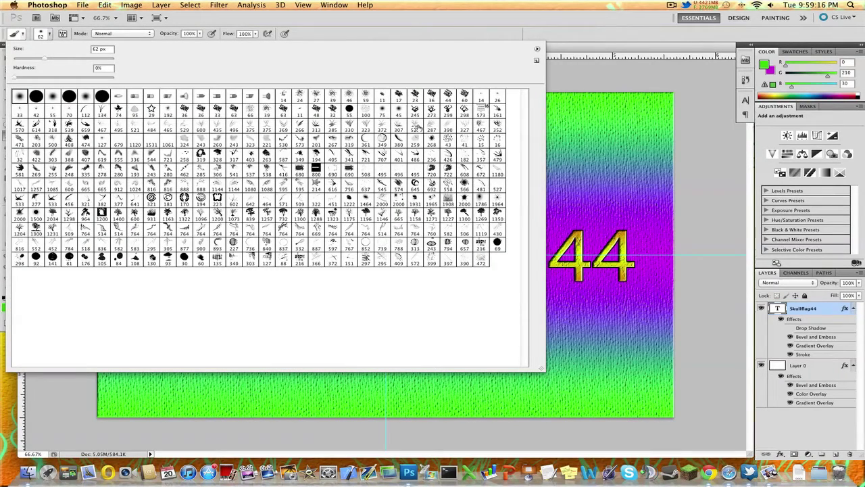
pyautogui.click(417, 126)
# Try to paint on the Skullflag44 type layer and decline rasterizing it.
pyautogui.click(593, 156)
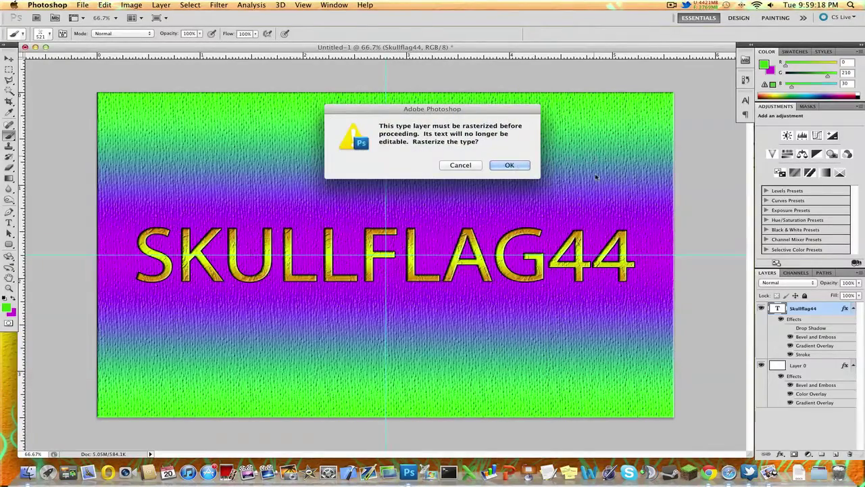
pyautogui.click(465, 168)
pyautogui.click(496, 182)
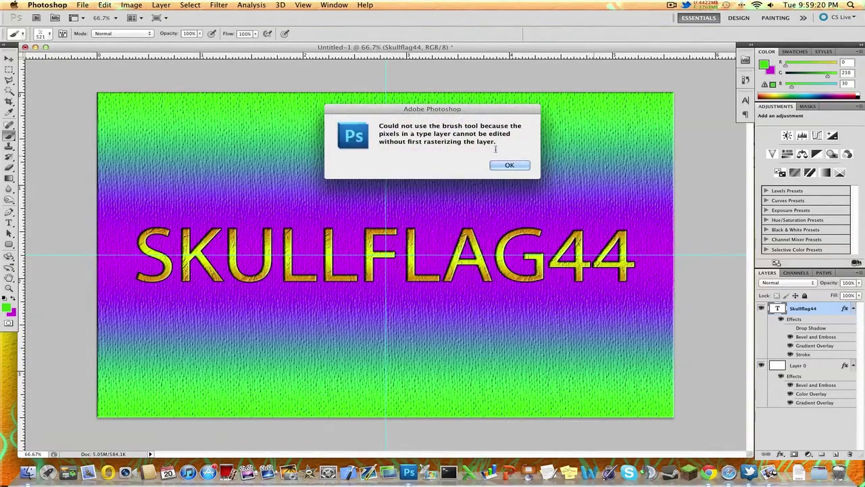
pyautogui.press('Return')
# Create a new layer above the text, stamp the plant brush once in green and undo the stamp.
pyautogui.click(836, 453)
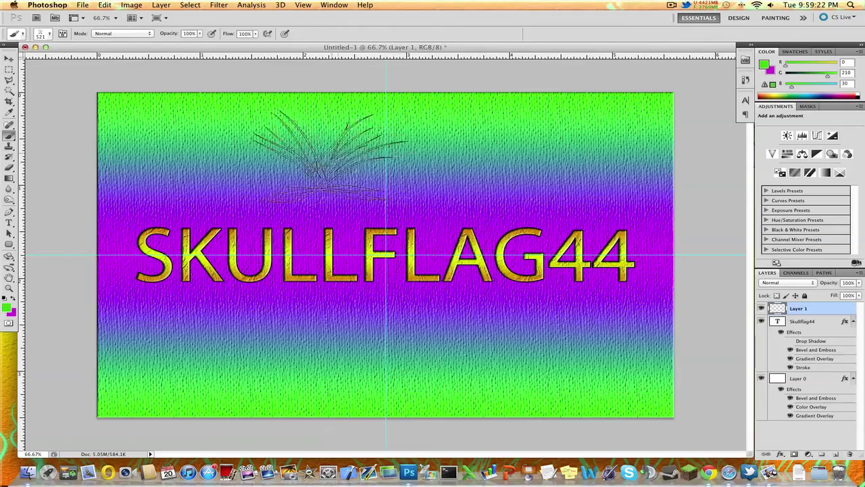
pyautogui.click(184, 128)
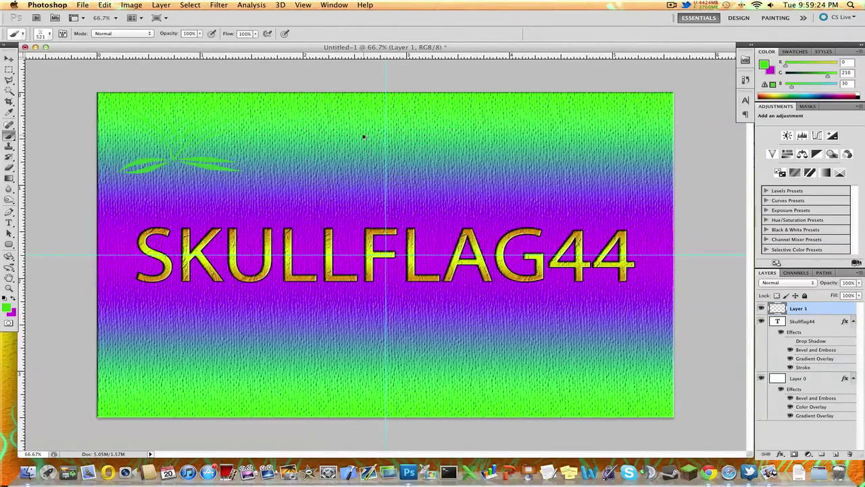
pyautogui.press('super+z')
# Set the foreground color to turquoise with RGB values 0, 239, 225.
pyautogui.click(8, 310)
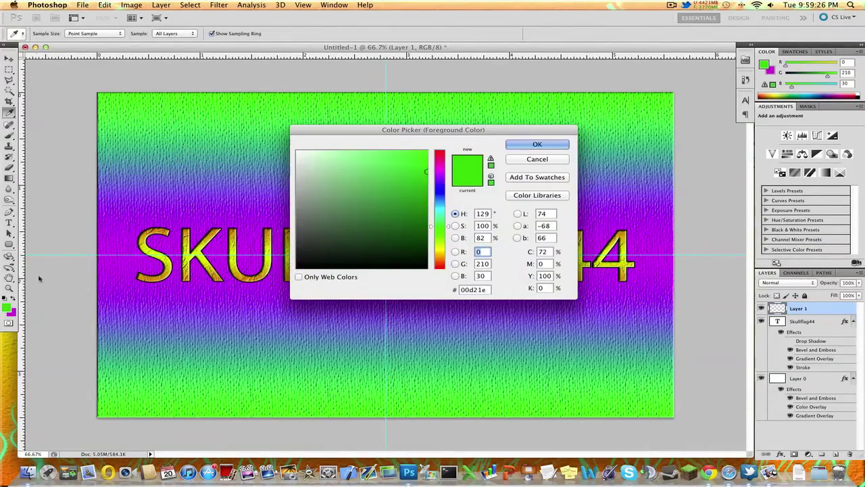
pyautogui.moveTo(443, 226); pyautogui.dragTo(443, 212)
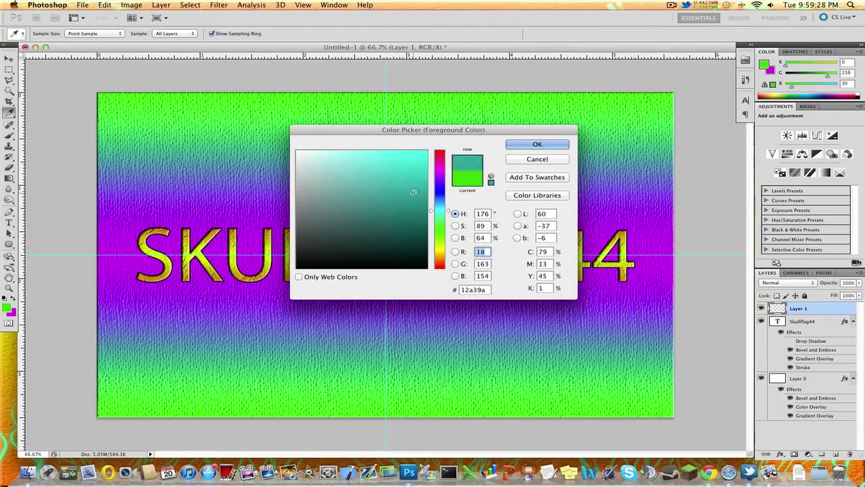
pyautogui.click(513, 144)
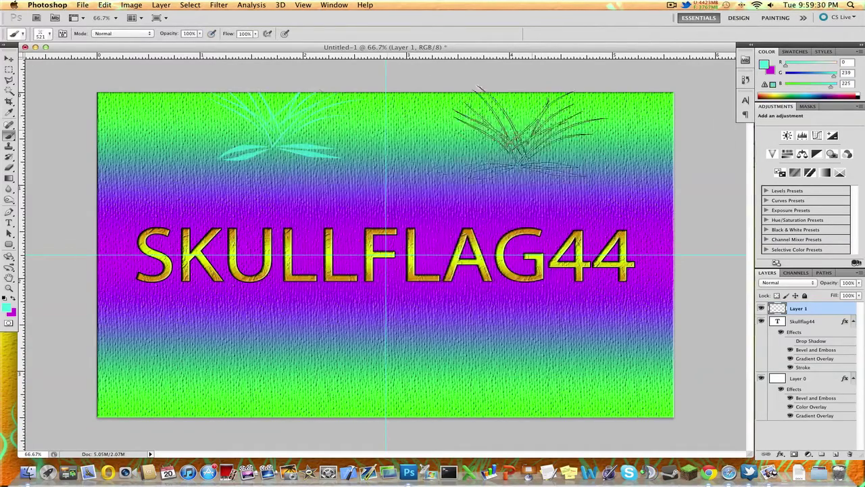
# Switch the brush tip to the 619 px curved wave-shaped brush.
pyautogui.click(44, 36)
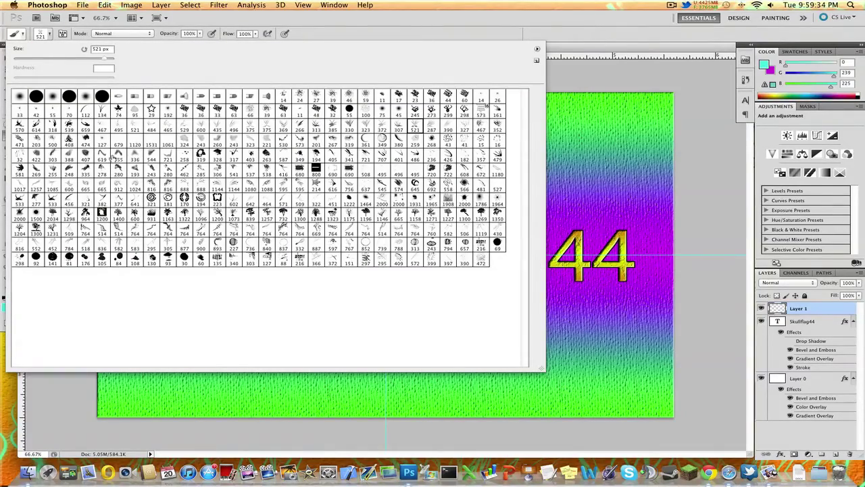
pyautogui.click(102, 155)
pyautogui.press('Return')
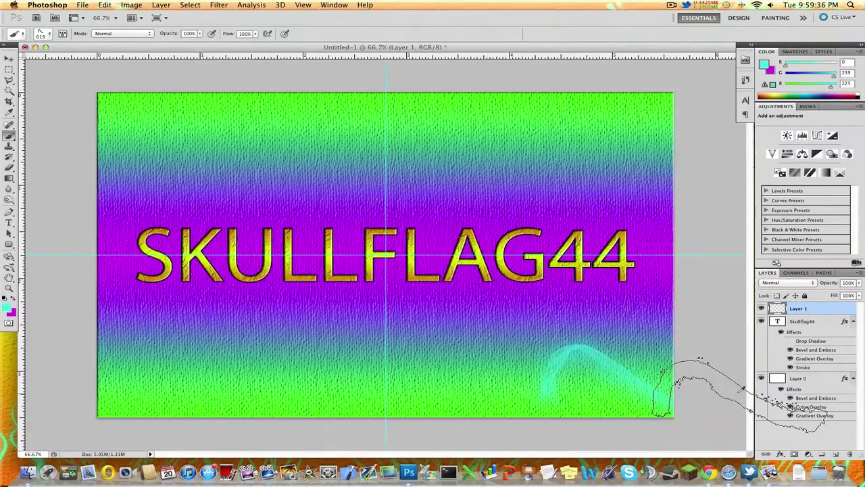
# Try stamping the turquoise wave-shaped brush on Layer 1 and undo every stamp.
pyautogui.press('super+z')
pyautogui.click(600, 274)
pyautogui.press('super+z')
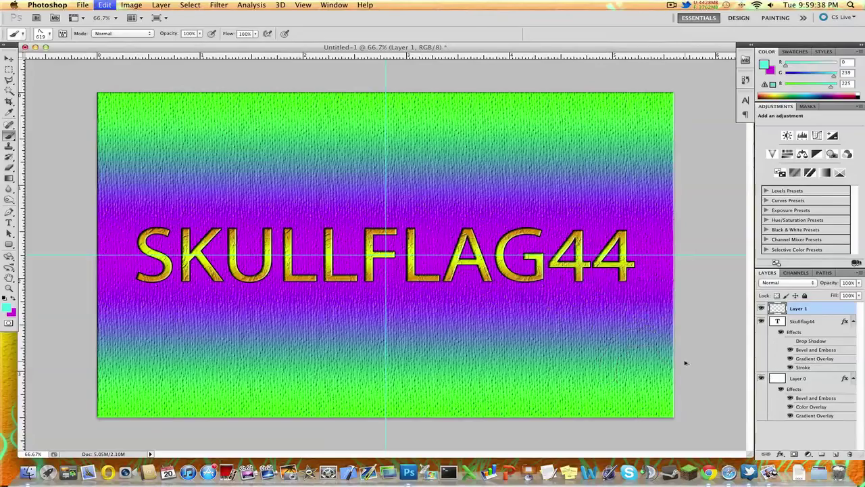
pyautogui.click(579, 258)
pyautogui.press('super+z')
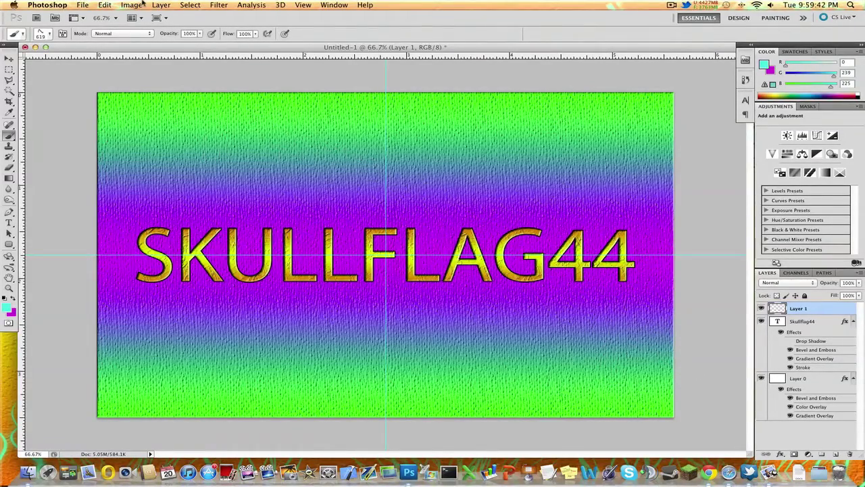
# Try the Clouds filter on the background Layer 0 and undo it.
pyautogui.click(812, 323)
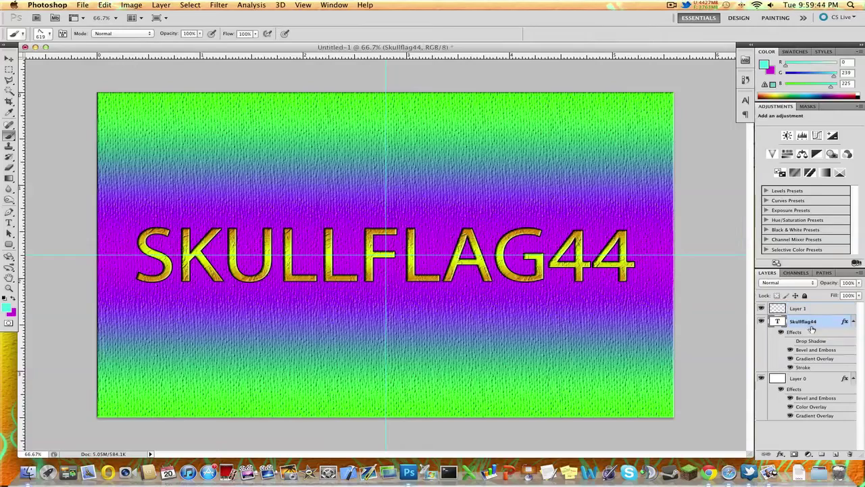
pyautogui.click(802, 378)
pyautogui.click(219, 5)
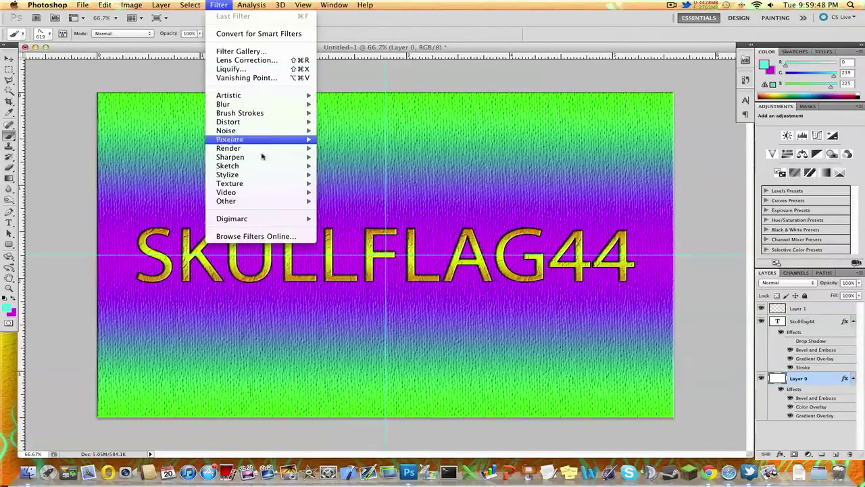
pyautogui.click(331, 149)
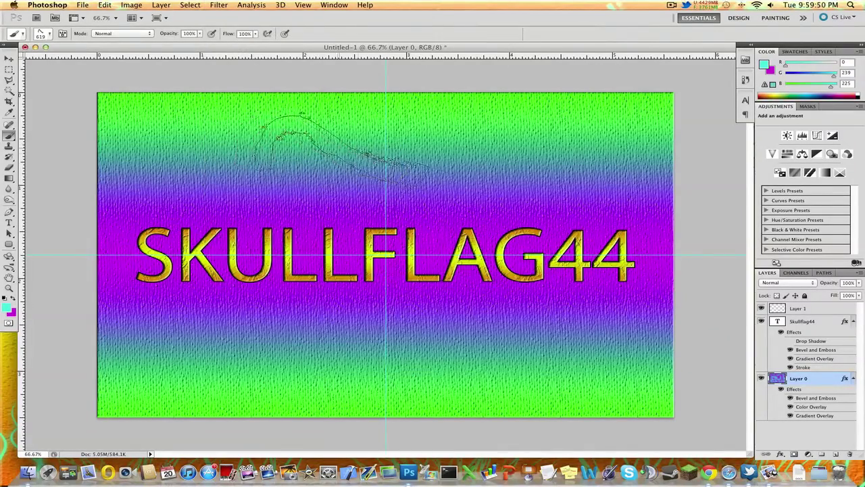
pyautogui.press('super+z')
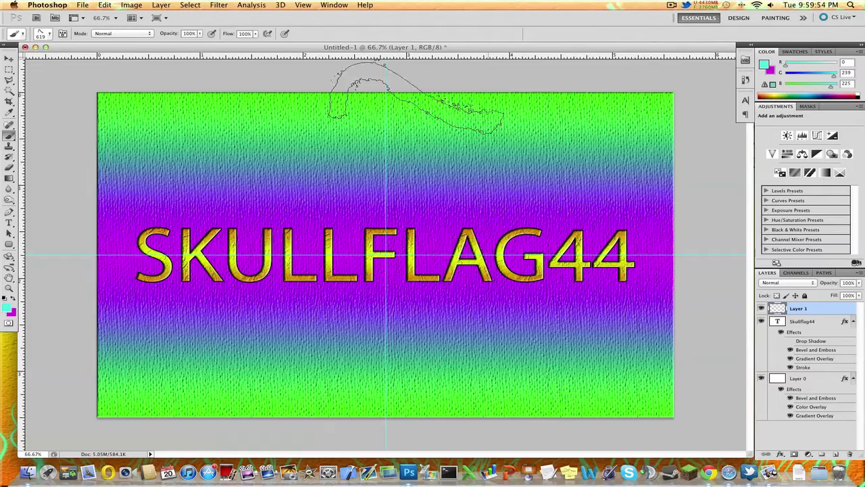
# Try rendering turquoise and purple clouds on Layer 1 and undo the filter.
pyautogui.click(218, 5)
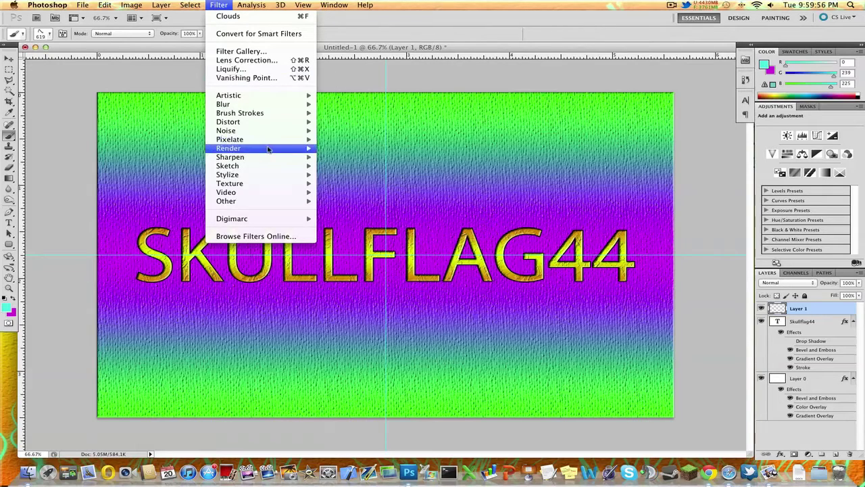
pyautogui.moveTo(271, 148)
pyautogui.click(333, 148)
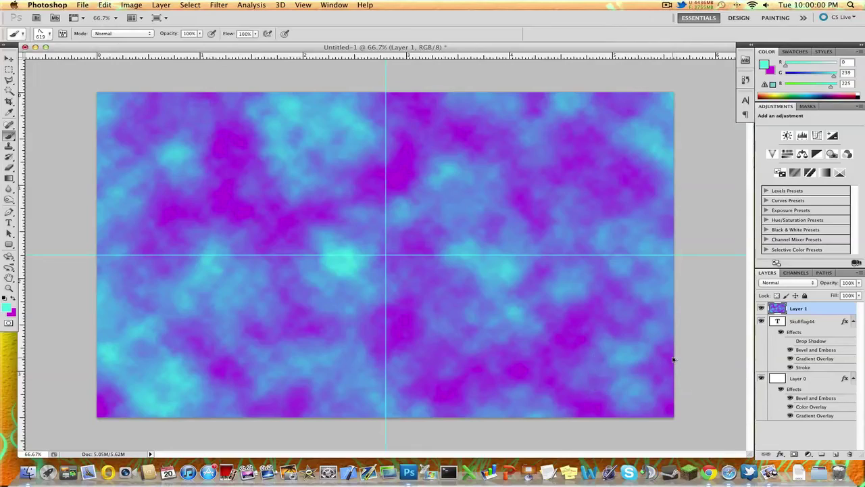
pyautogui.press('super+z')
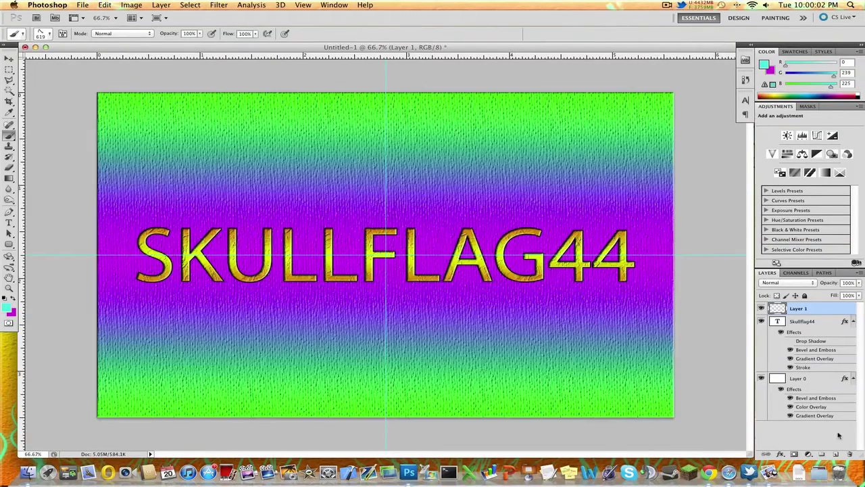
# Fill Layer 1 with turquoise and purple clouds using the Clouds render filter.
pyautogui.click(222, 4)
pyautogui.moveTo(274, 144)
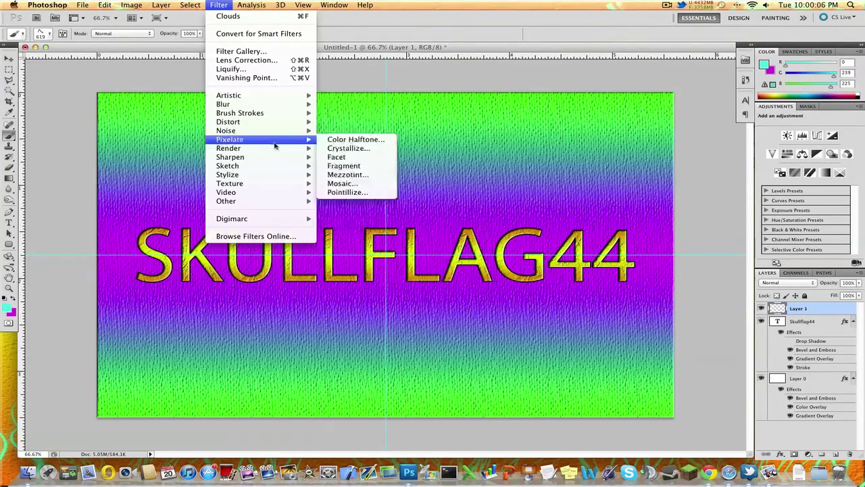
pyautogui.click(338, 148)
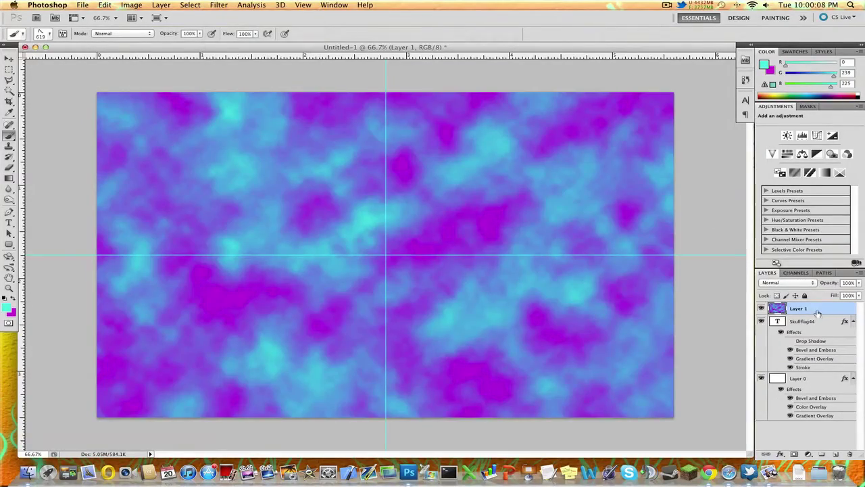
# Reduce the opacity of clouds Layer 1 to 36% and move the layer beneath the Skullflag44 text layer.
pyautogui.rightClick(817, 313)
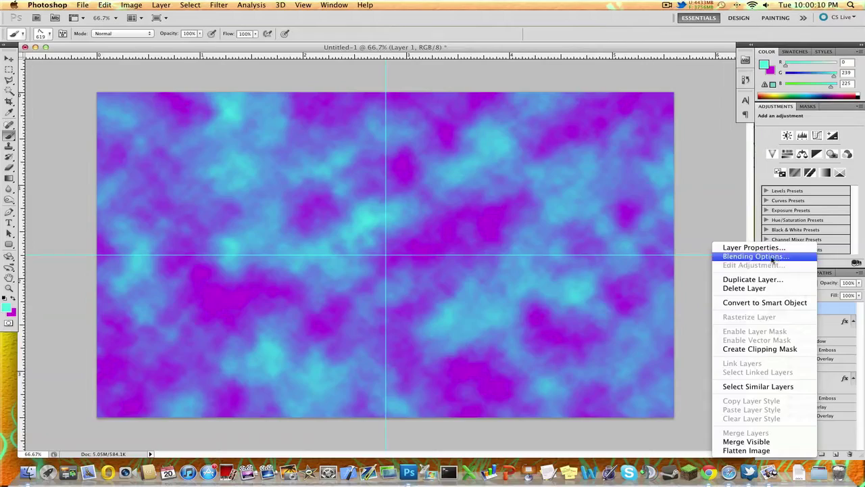
pyautogui.click(755, 256)
pyautogui.moveTo(578, 251); pyautogui.dragTo(546, 255)
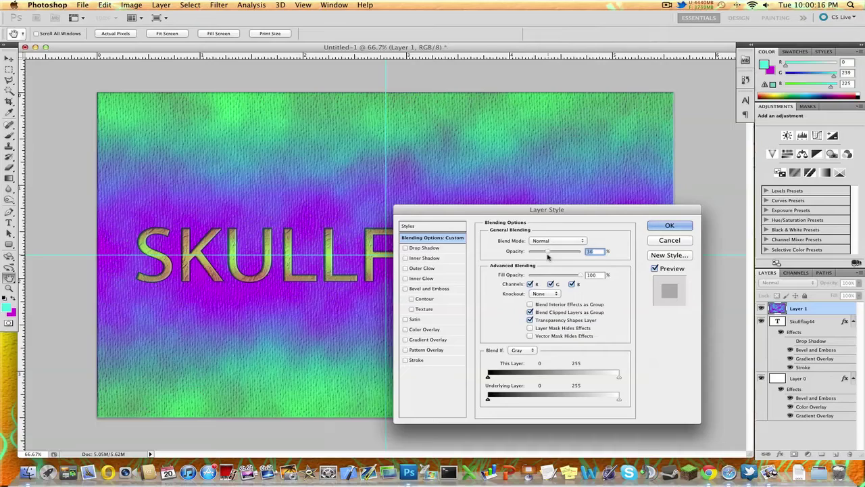
pyautogui.click(670, 225)
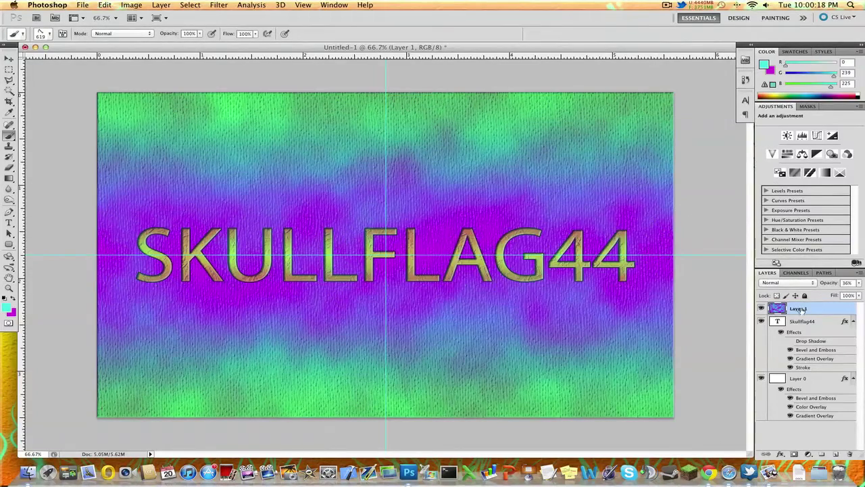
pyautogui.moveTo(801, 310); pyautogui.dragTo(807, 374)
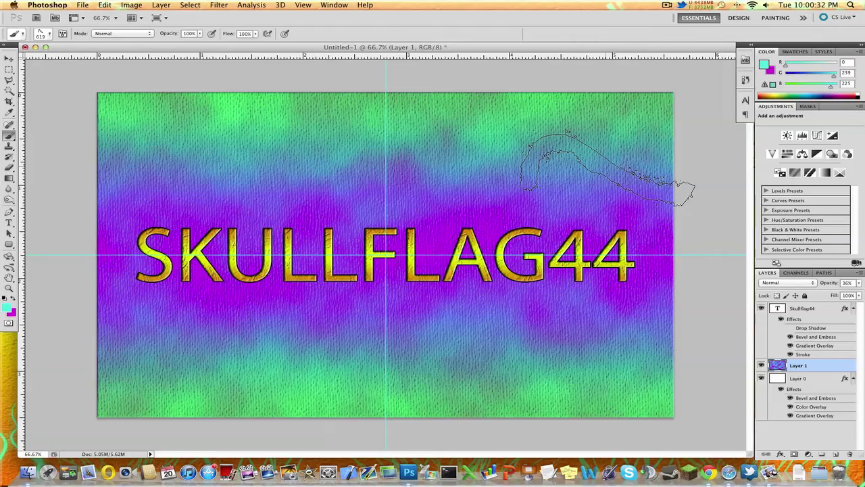
# Try stamping the wave-shaped brush on the clouds layer near the text and undo both stamps.
pyautogui.click(467, 251)
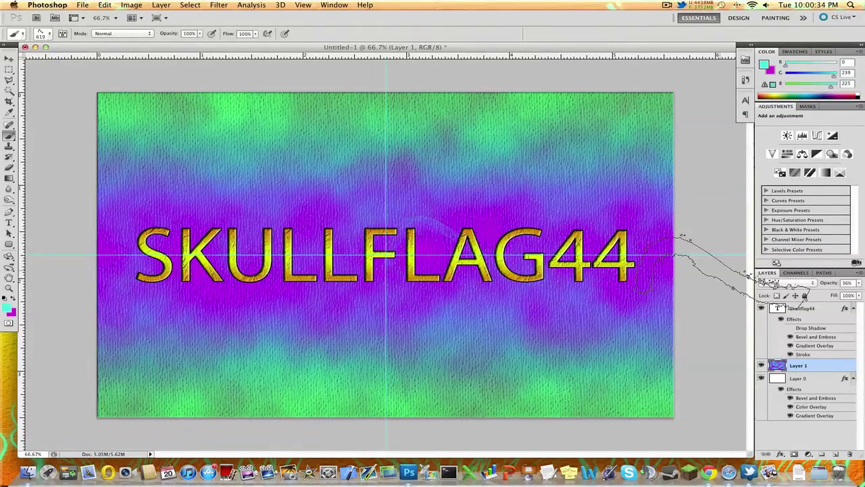
pyautogui.press('super+z')
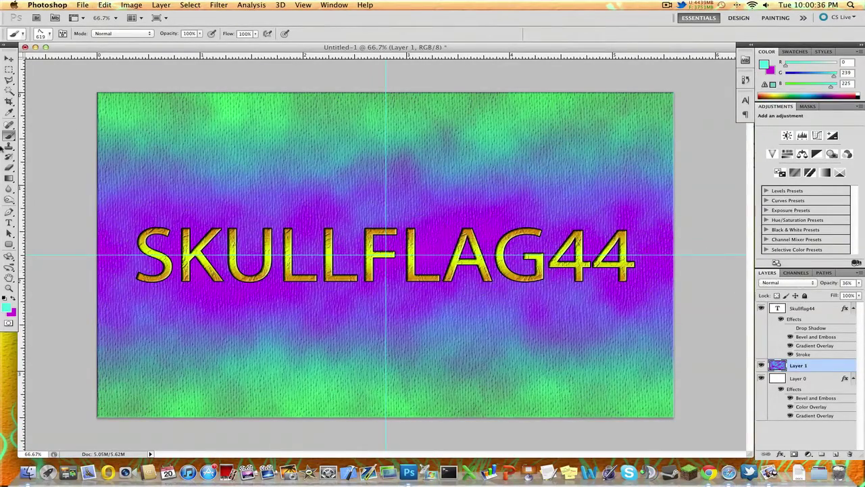
pyautogui.click(133, 201)
pyautogui.press('super+z')
# Set the Skullflag44 text layer's opacity to 89% in its blending options.
pyautogui.click(807, 309)
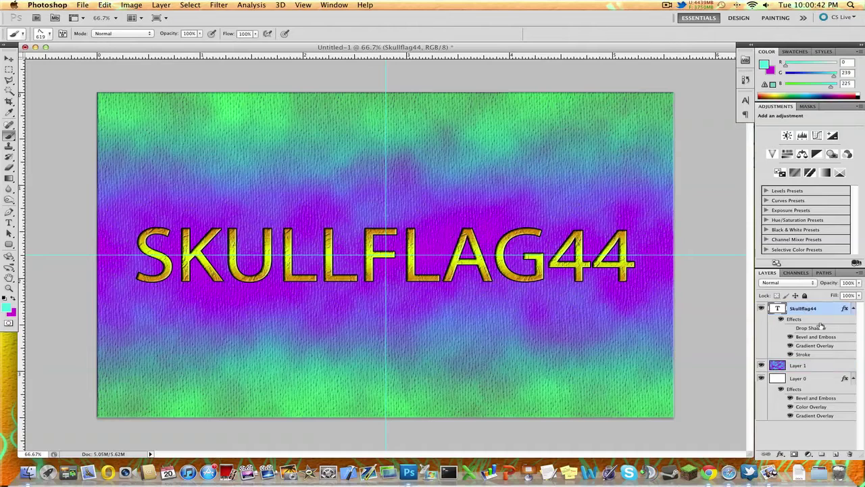
pyautogui.click(781, 454)
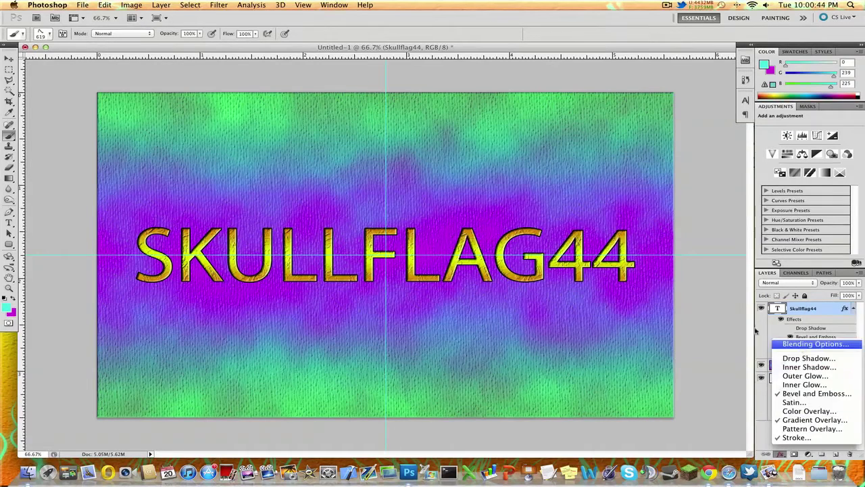
pyautogui.click(799, 347)
pyautogui.click(572, 252)
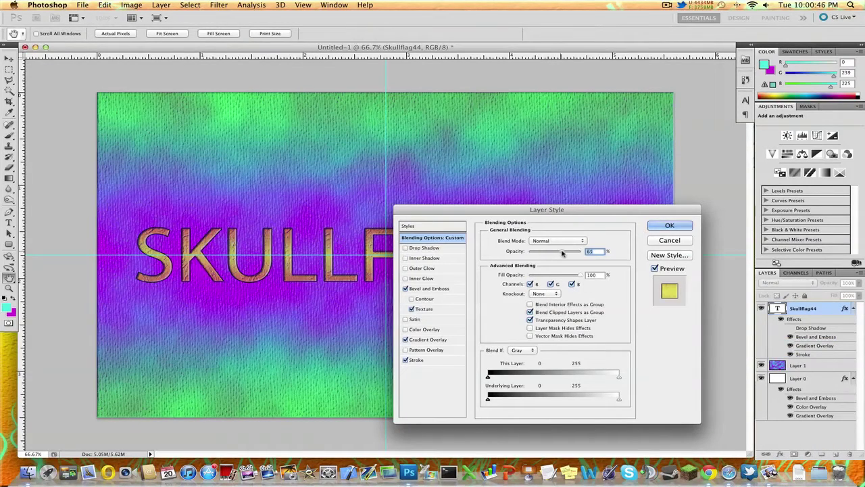
pyautogui.moveTo(572, 252)
pyautogui.mouseDown()
pyautogui.moveTo(599, 254)
pyautogui.moveTo(575, 254)
pyautogui.mouseUp()
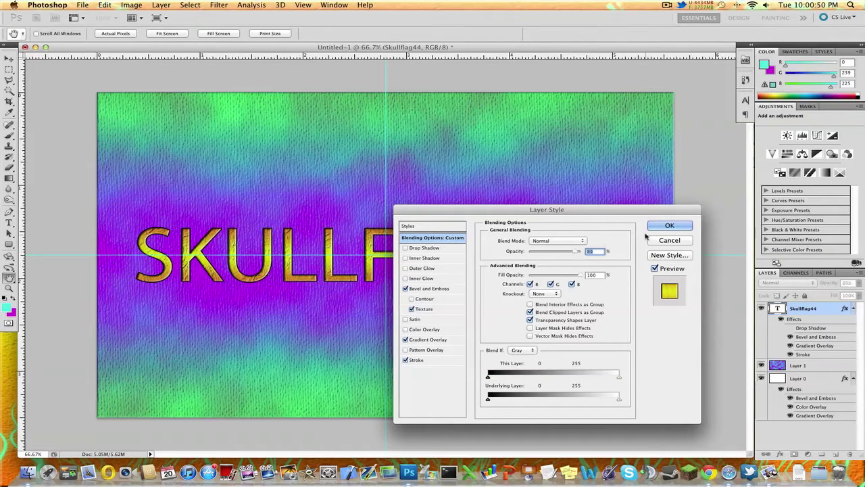
pyautogui.click(666, 227)
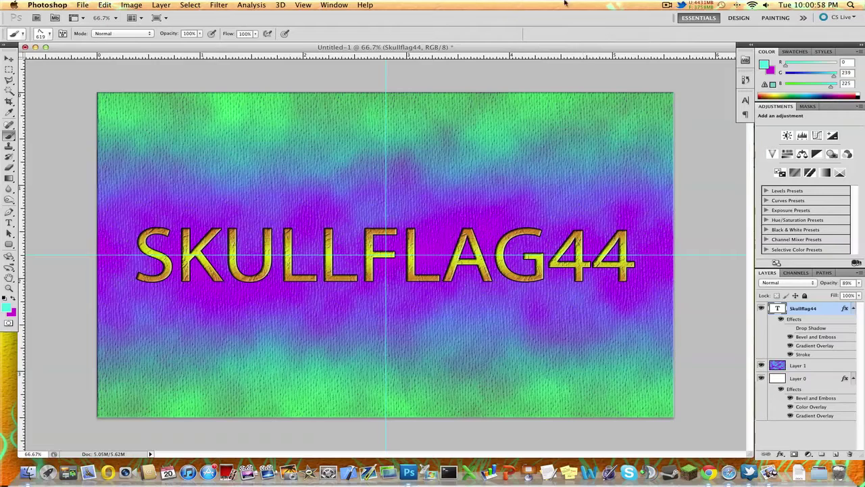
pyautogui.click(666, 4)
pyautogui.click(726, 25)
pyautogui.click(666, 4)
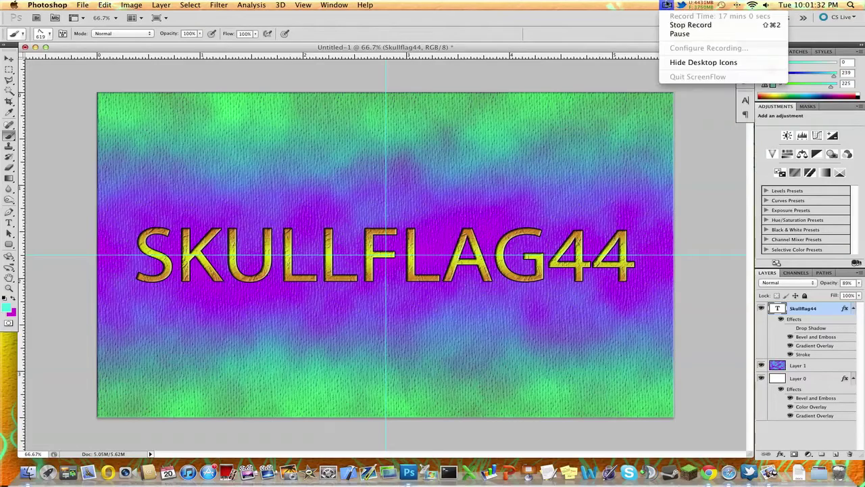